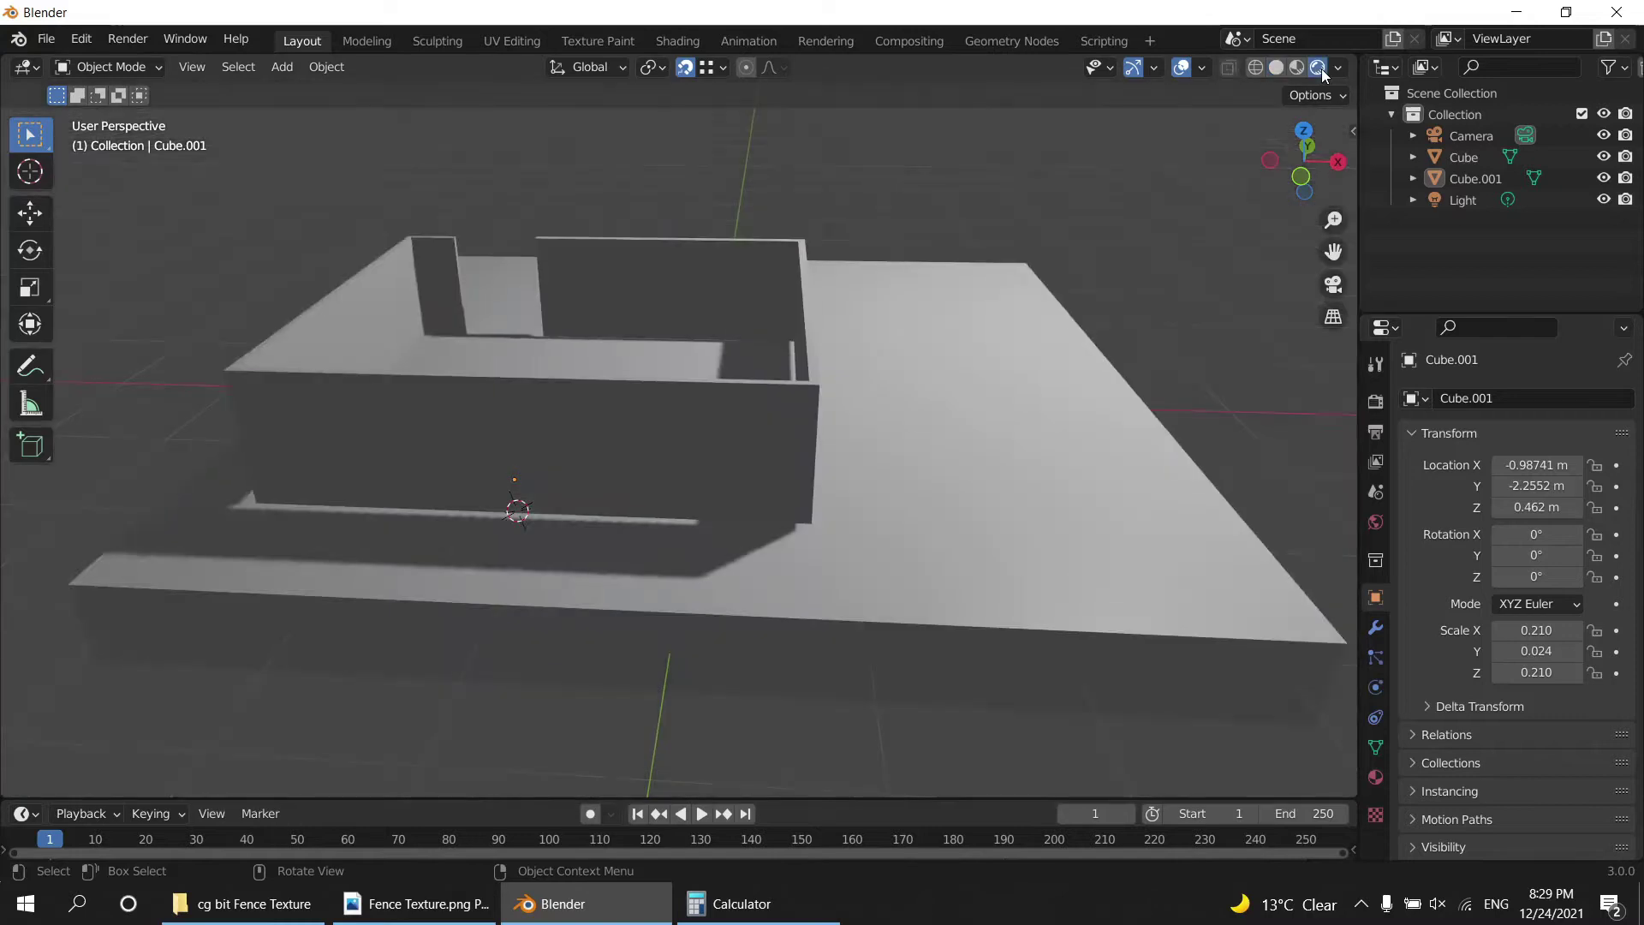
Enable Ambient Occlusion with a 100 m distance and Screen Space Reflections.
{"action": "left_click", "coordinate": [1376, 402]}
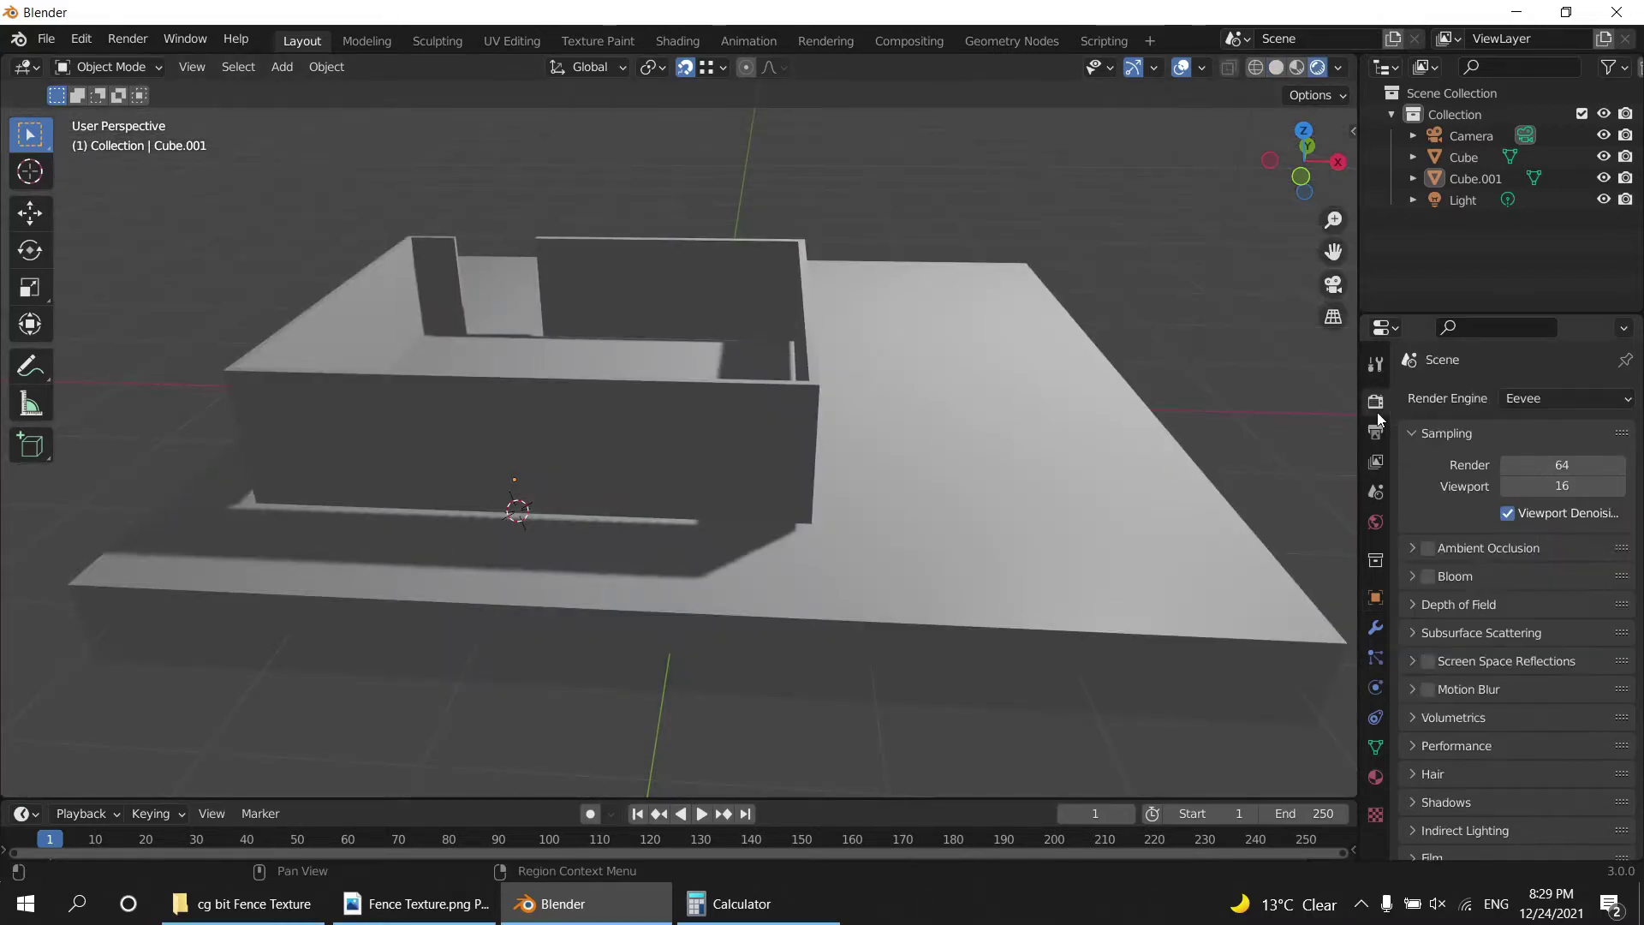
{"action": "left_click", "coordinate": [1428, 548]}
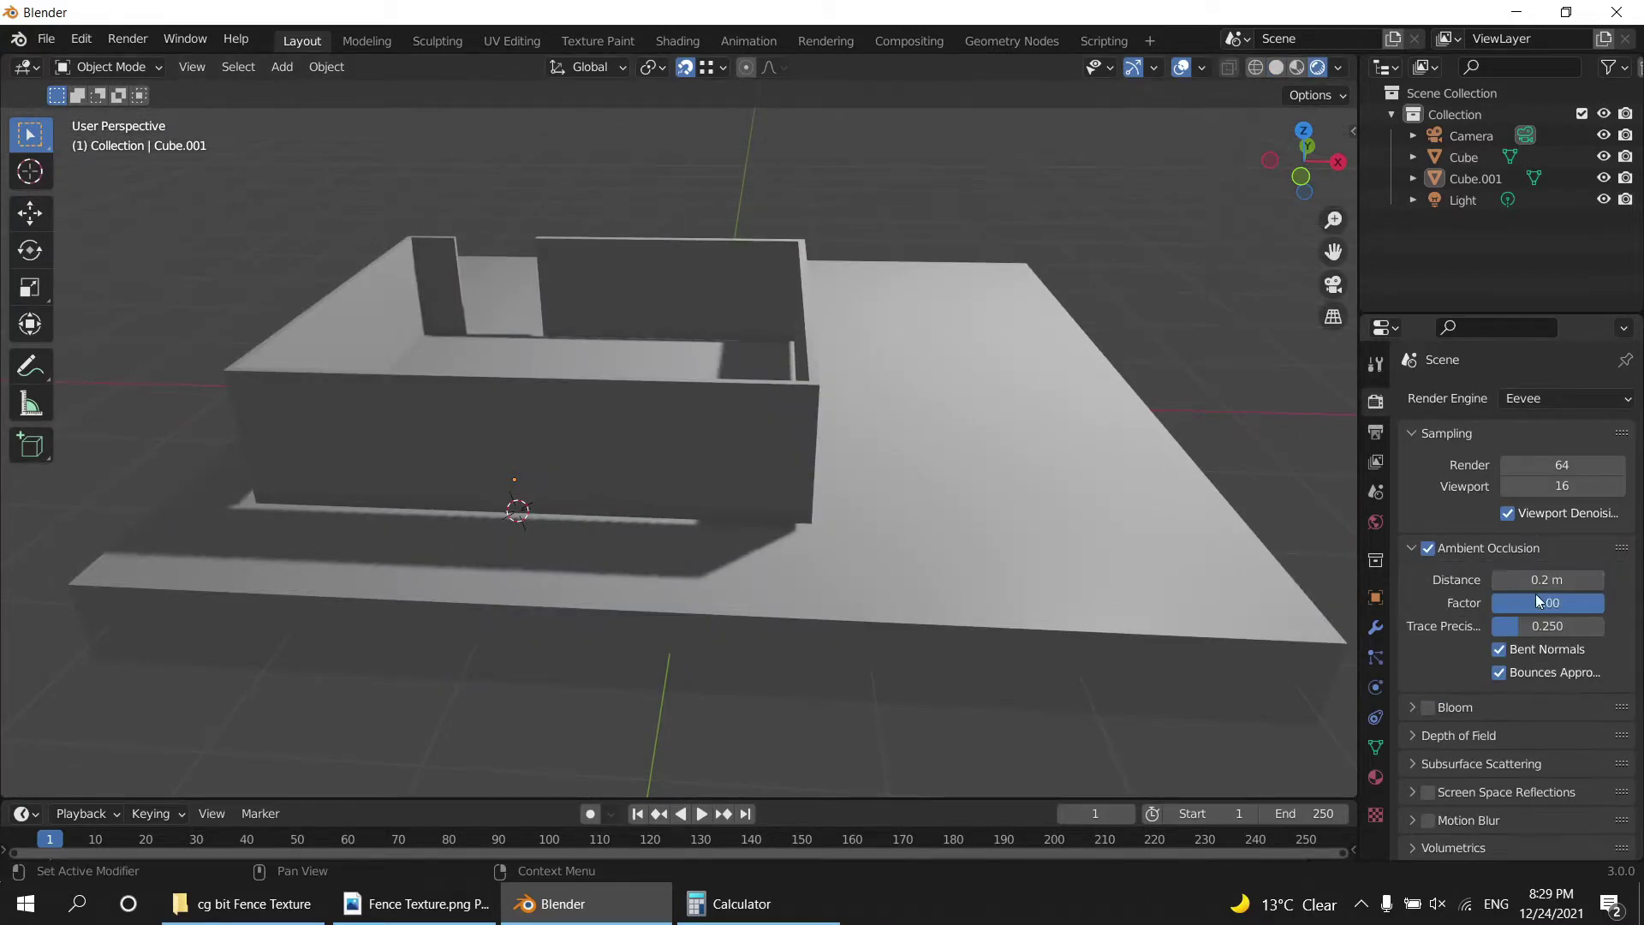
{"action": "left_click_drag", "start_coordinate": [1542, 580], "coordinate": [1601, 580]}
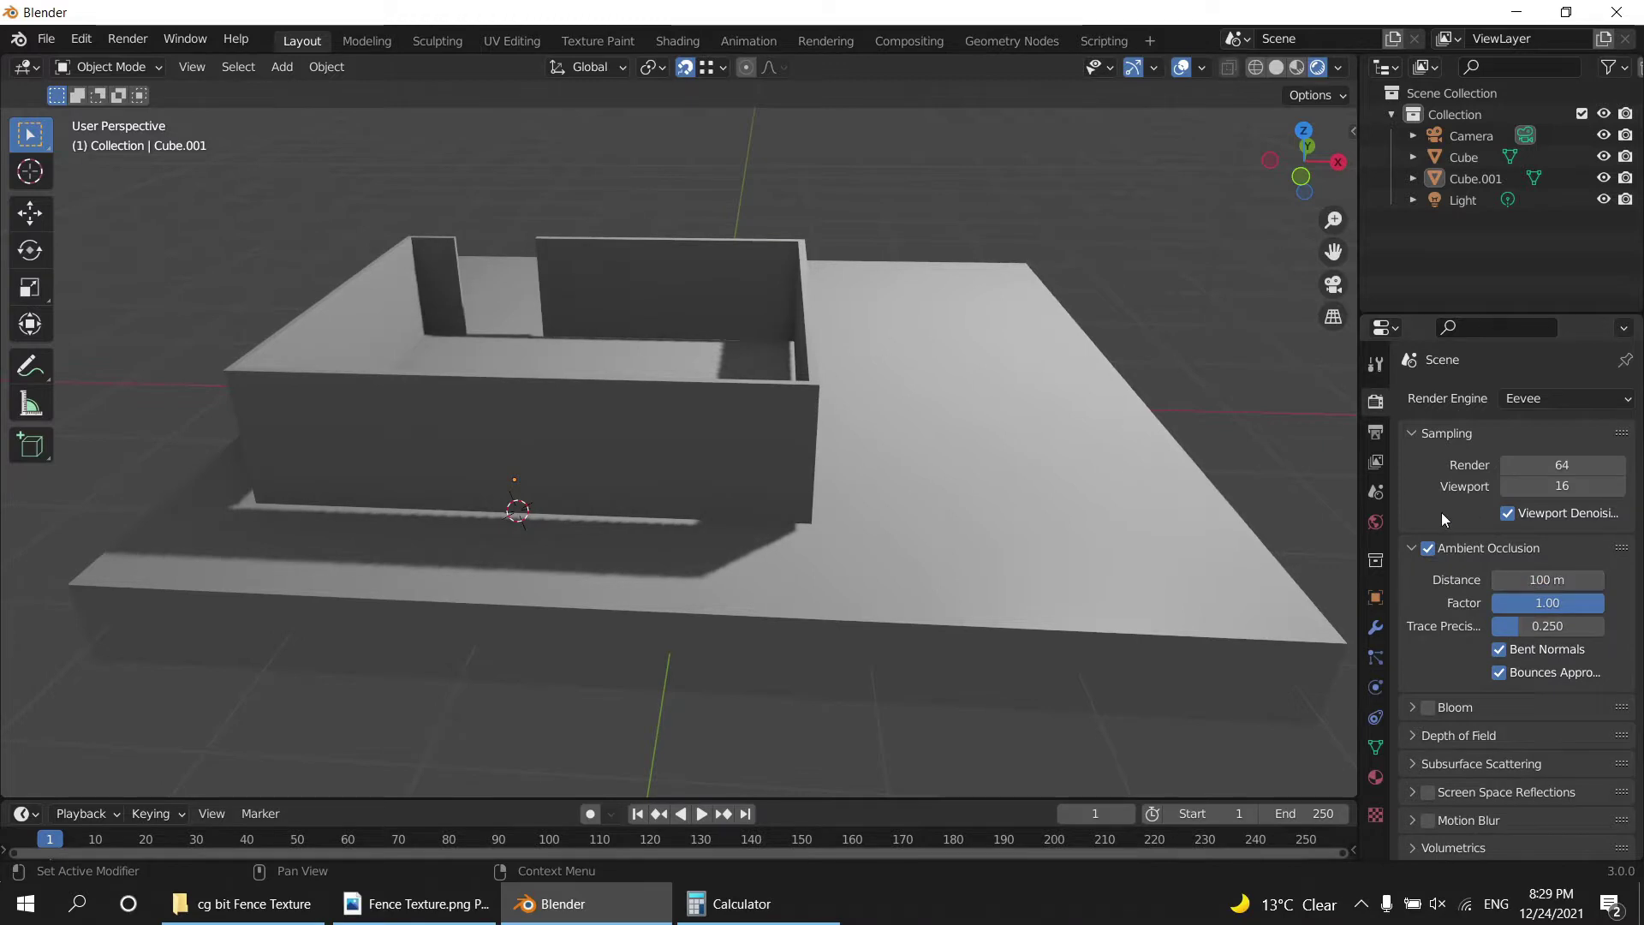
{"action": "left_click", "coordinate": [1426, 792]}
{"action": "left_click", "coordinate": [1412, 792]}
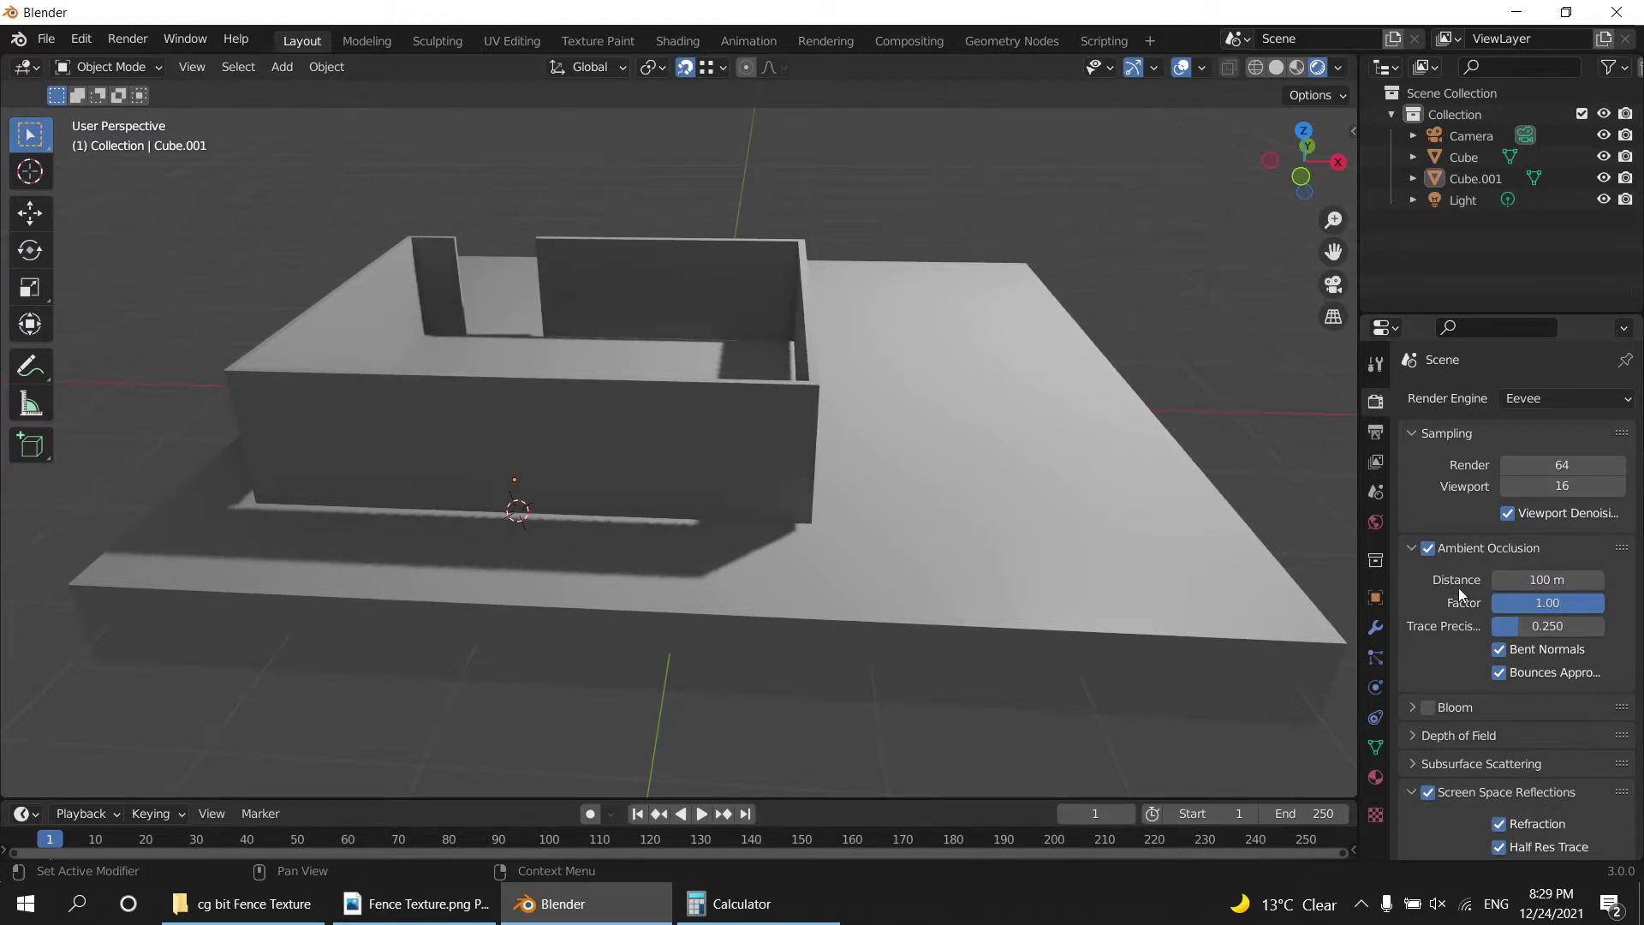
Change the Color Management view transform from Filmic to Standard.
{"action": "scroll", "coordinate": [1473, 579], "scroll_direction": "down", "scroll_amount": 10}
{"action": "scroll", "coordinate": [1494, 569], "scroll_direction": "down", "scroll_amount": 3}
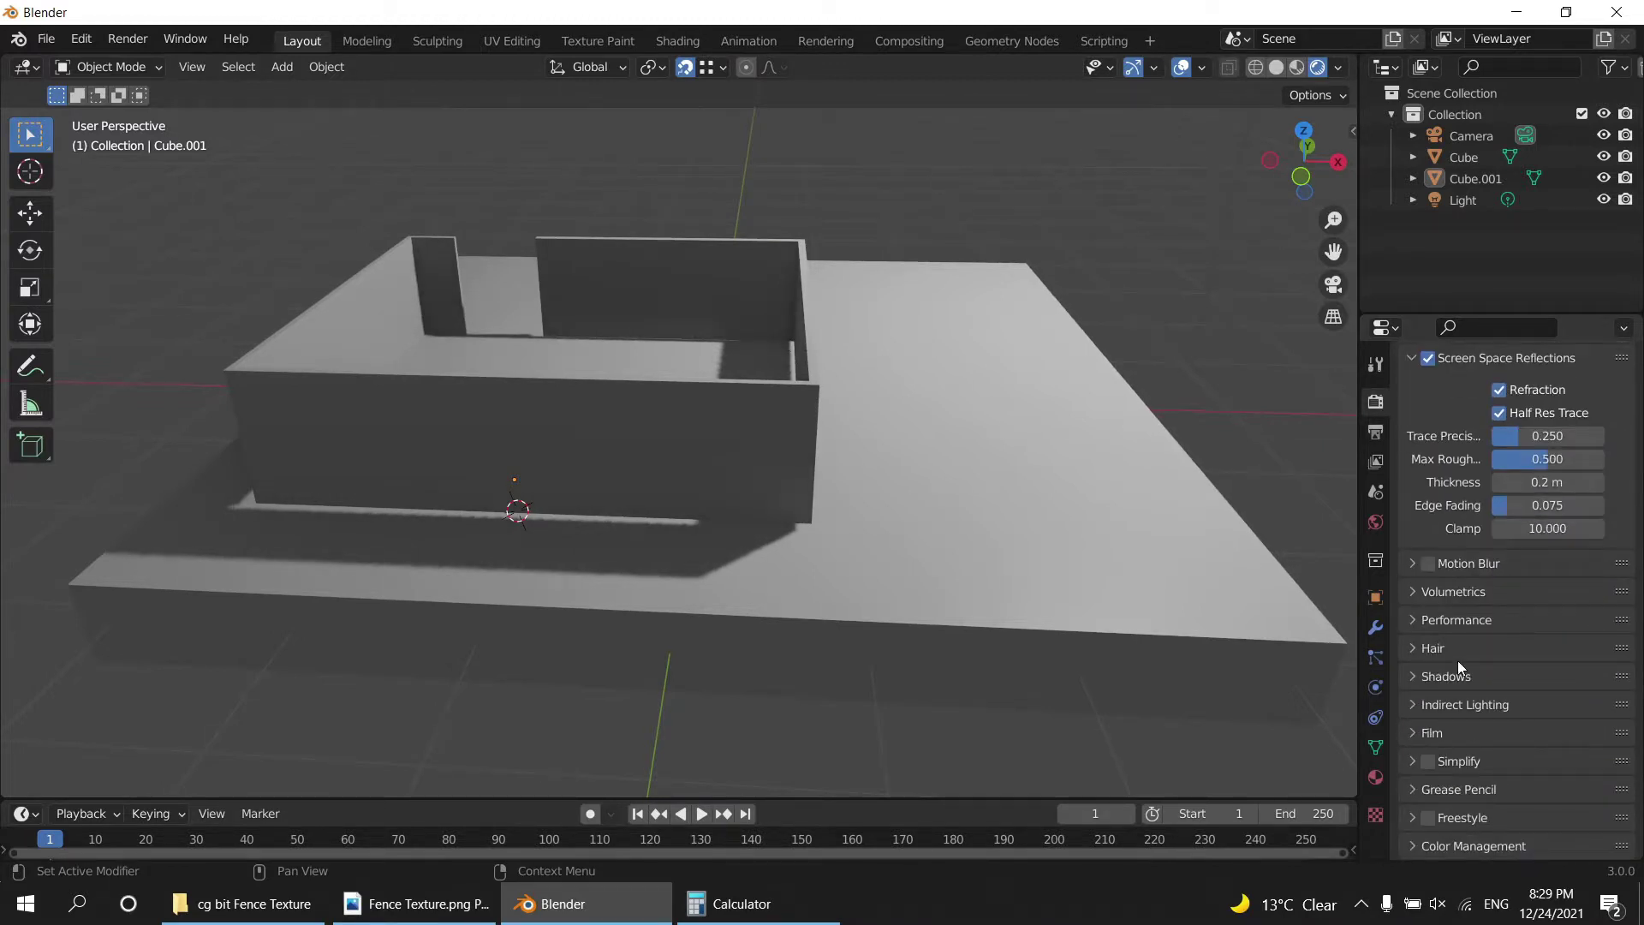
{"action": "left_click", "coordinate": [1452, 847]}
{"action": "scroll", "coordinate": [1541, 771], "scroll_direction": "down", "scroll_amount": 5}
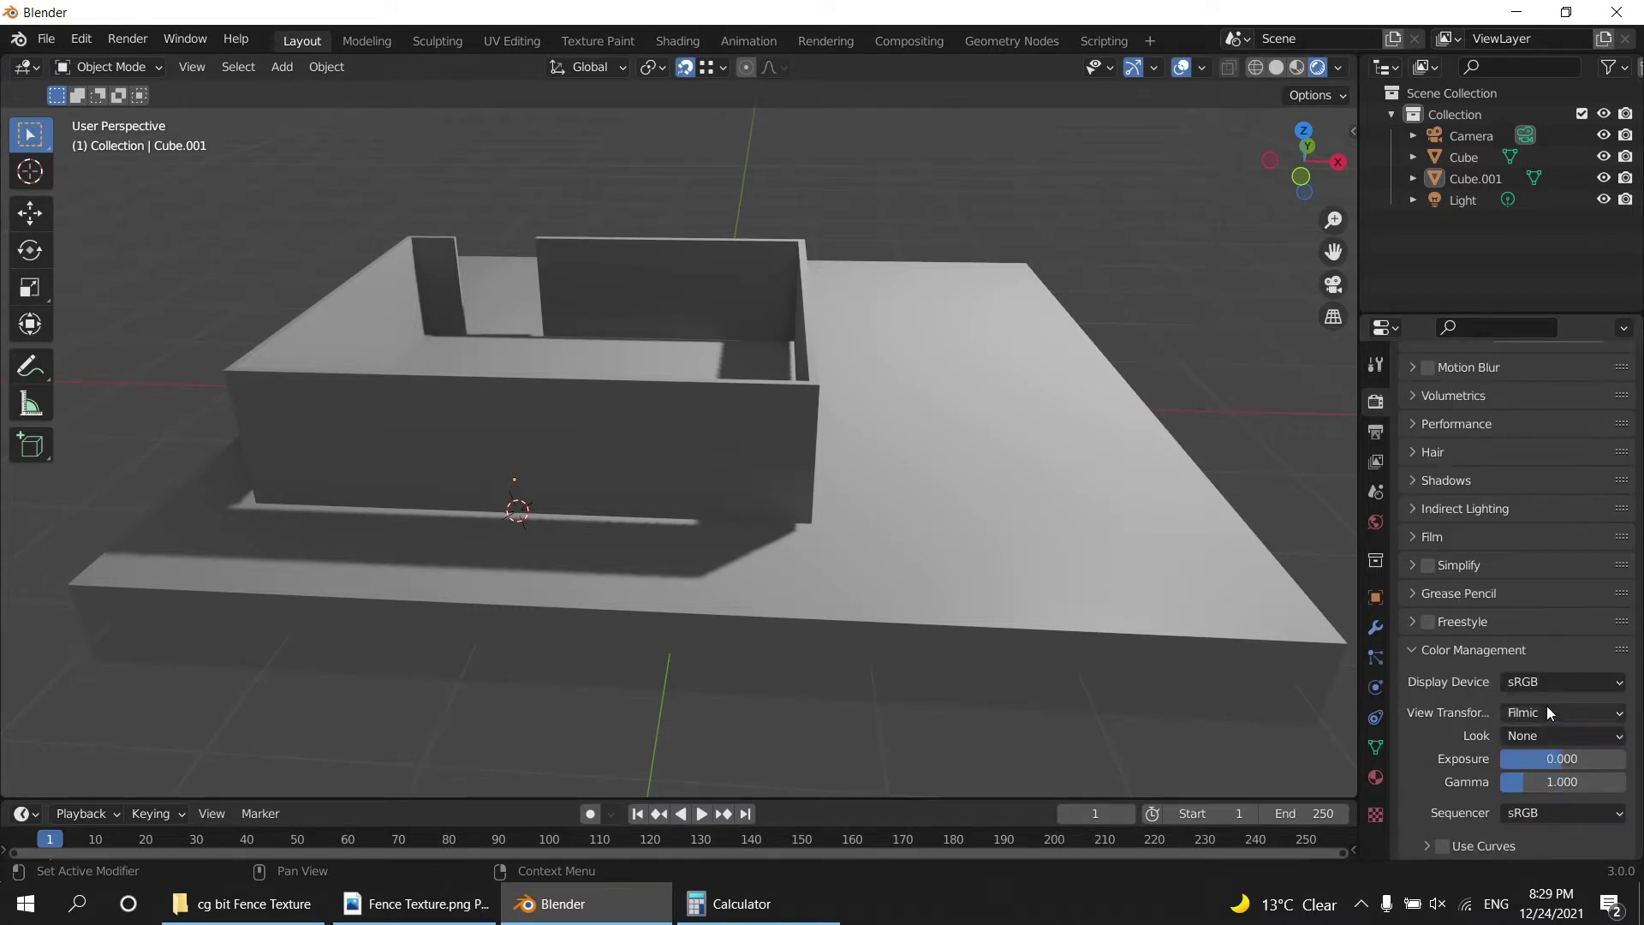
{"action": "left_click", "coordinate": [1547, 712]}
{"action": "left_click", "coordinate": [1516, 737]}
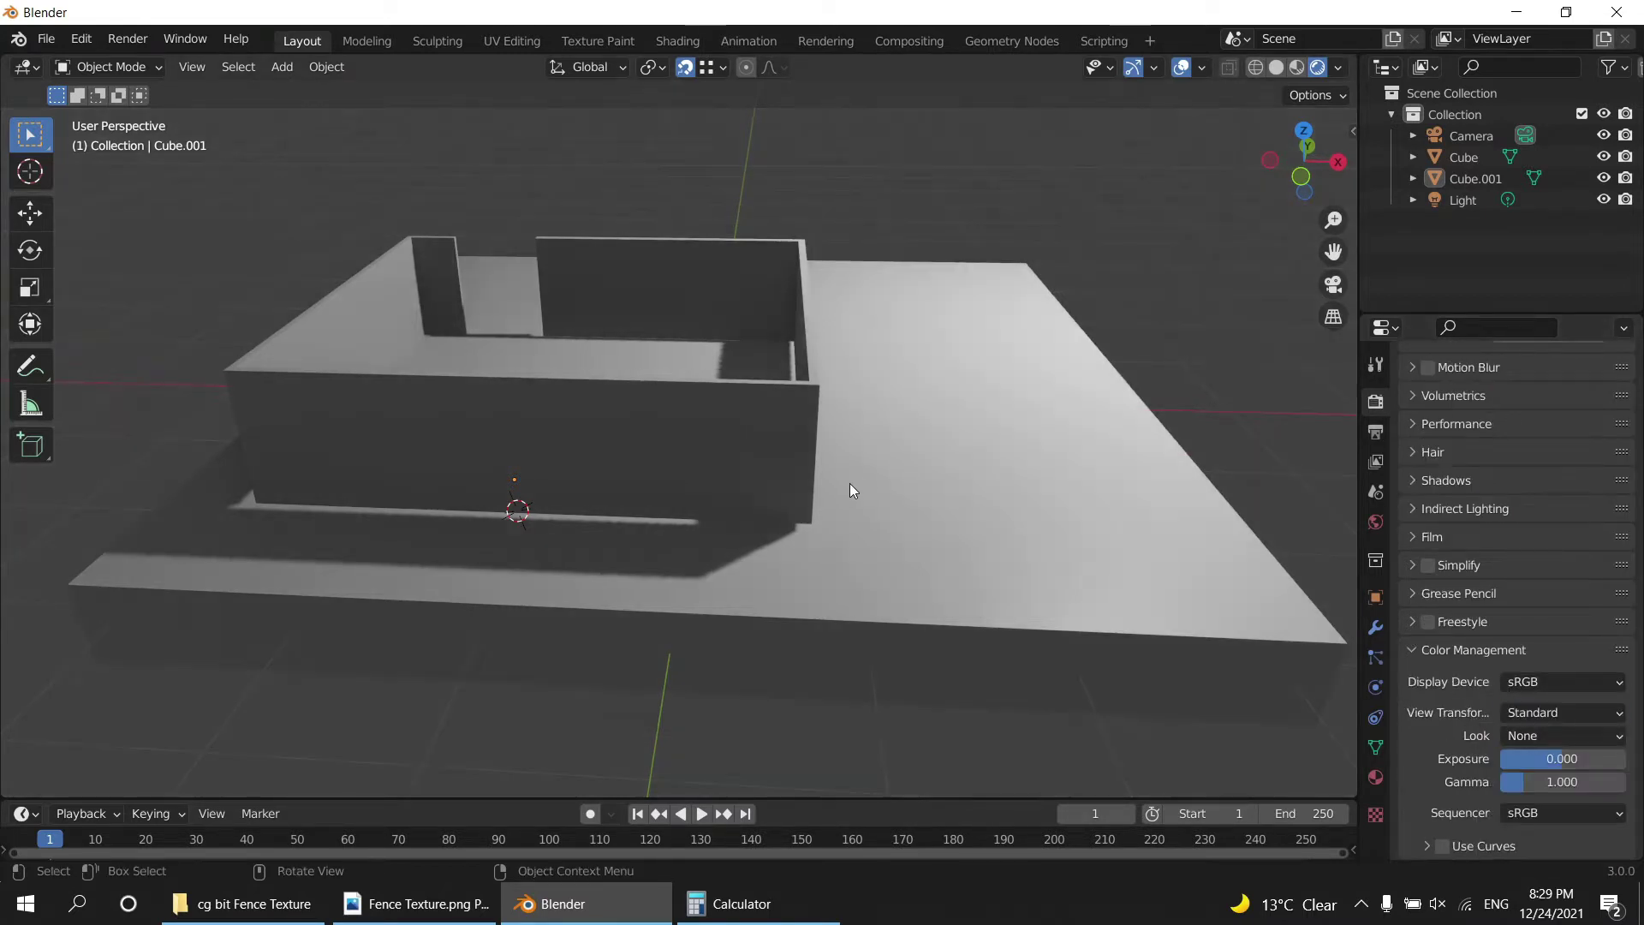
{"action": "mouse_move", "coordinate": [852, 488]}
{"action": "middle_mouse_down"}
{"action": "mouse_move", "coordinate": [989, 510]}
{"action": "mouse_move", "coordinate": [1003, 496]}
{"action": "mouse_move", "coordinate": [804, 507]}
{"action": "middle_mouse_up"}
{"action": "mouse_move", "coordinate": [850, 418]}
{"action": "middle_mouse_down"}
{"action": "mouse_move", "coordinate": [856, 403]}
{"action": "mouse_move", "coordinate": [764, 369]}
{"action": "middle_mouse_up"}
Switch to the Shading workspace with Rendered viewport shading.
{"action": "left_click", "coordinate": [678, 41]}
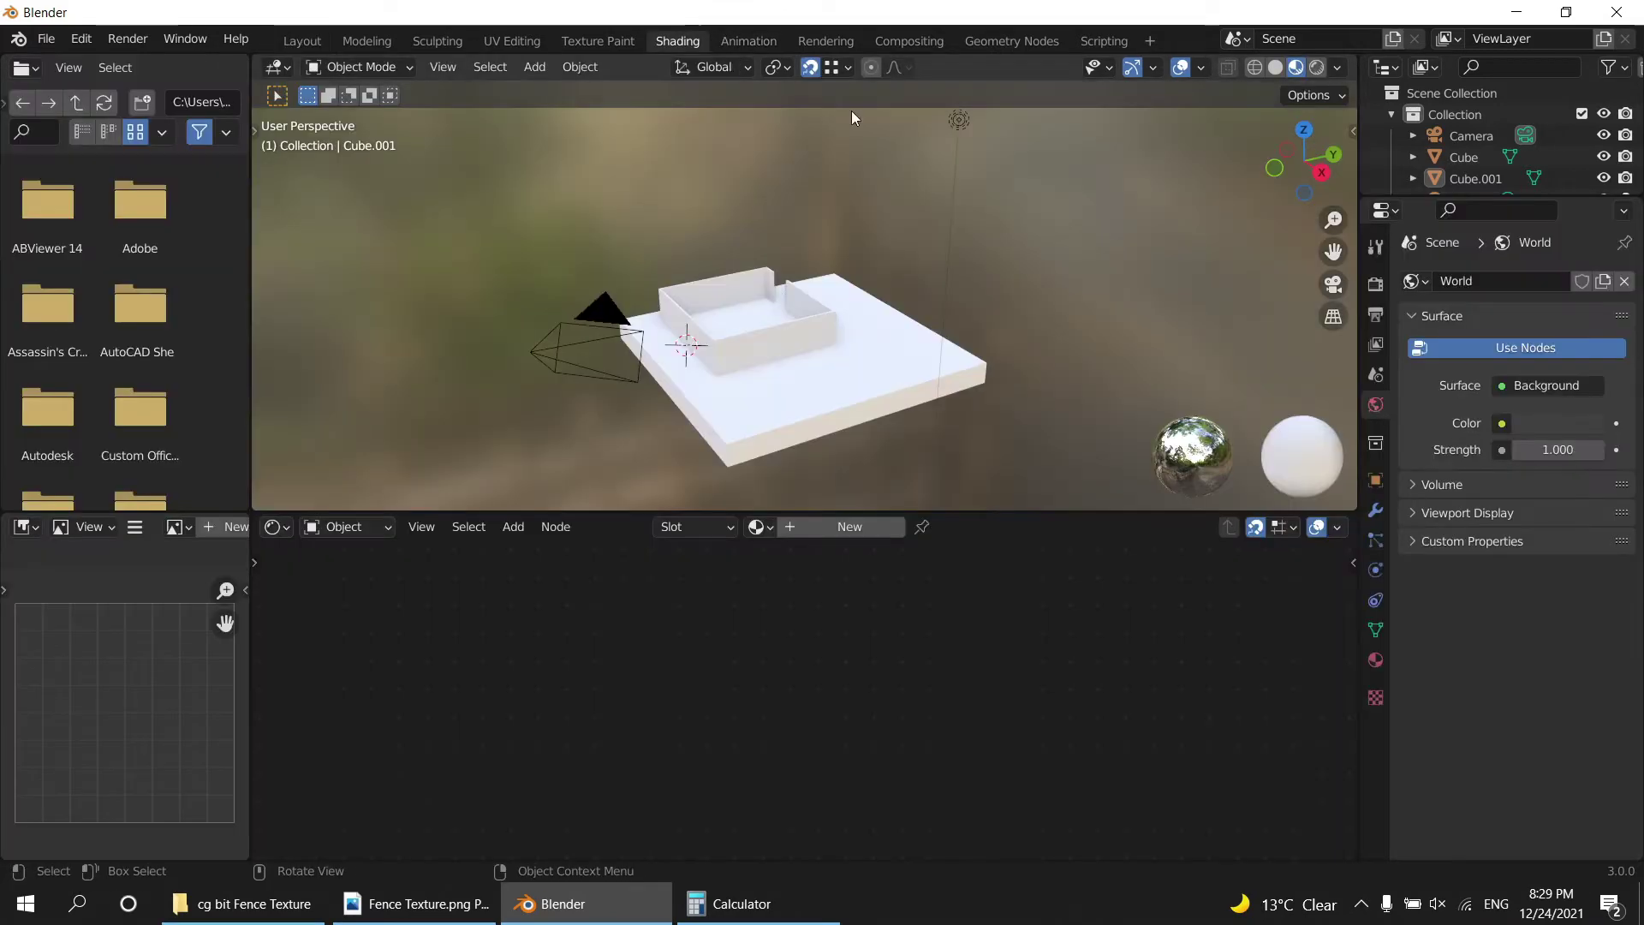
{"action": "scroll", "coordinate": [1079, 370], "scroll_direction": "up", "scroll_amount": 3}
{"action": "scroll", "coordinate": [1021, 373], "scroll_direction": "up", "scroll_amount": 2}
{"action": "left_click", "coordinate": [1317, 67]}
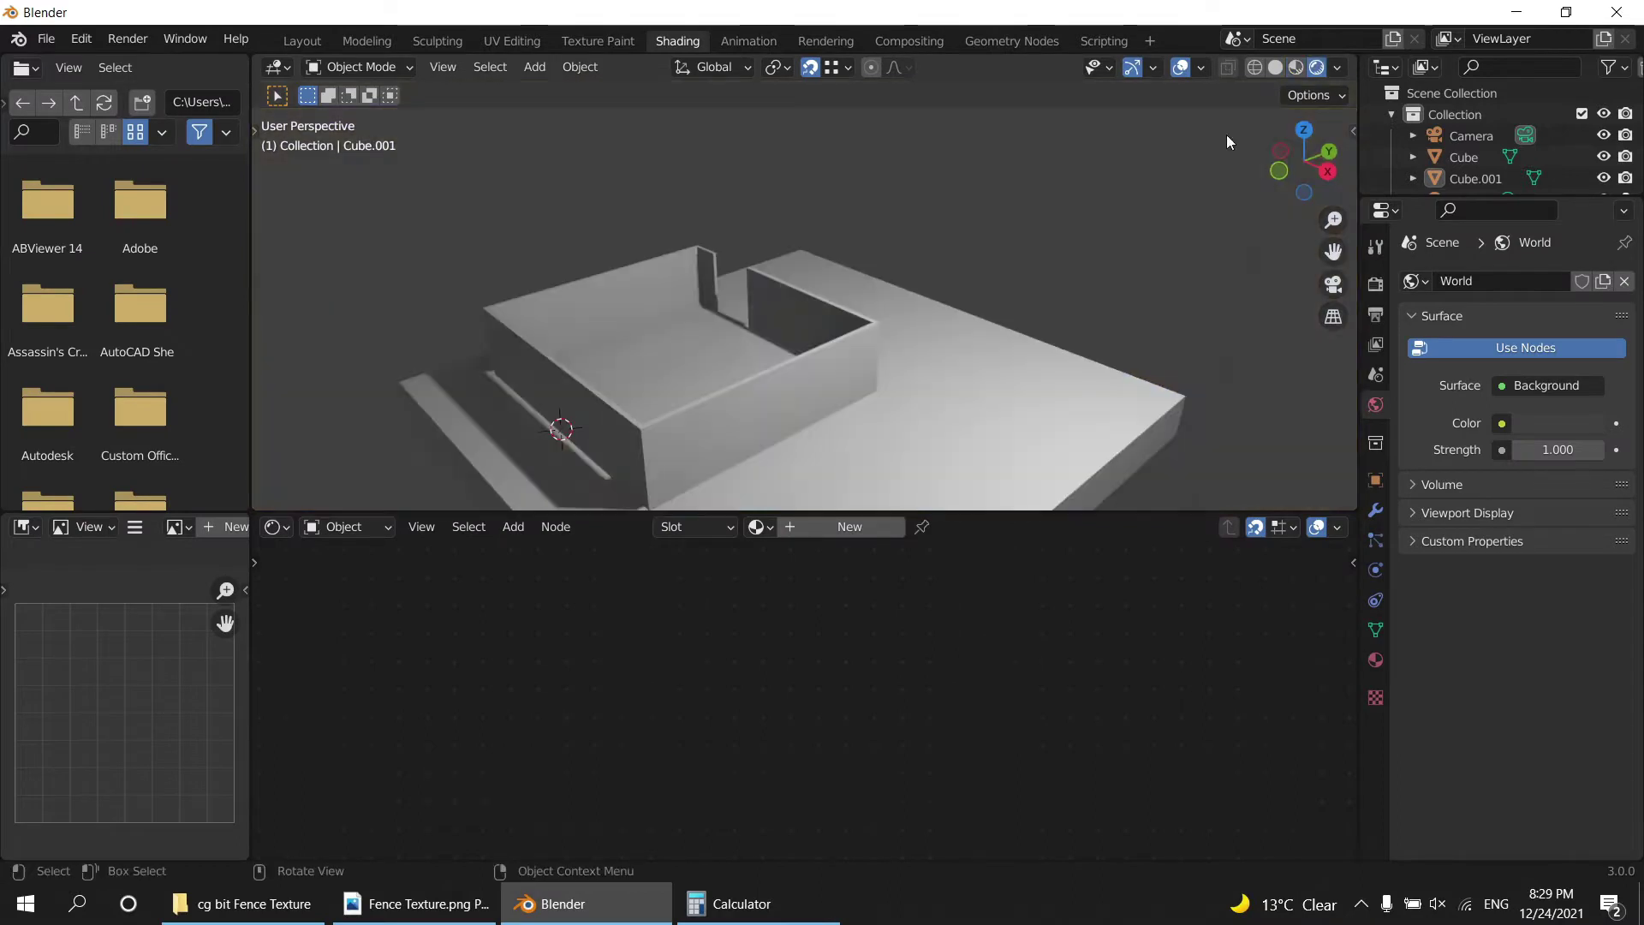
{"action": "mouse_move", "coordinate": [805, 425]}
{"action": "middle_mouse_down"}
{"action": "mouse_move", "coordinate": [872, 338]}
{"action": "mouse_move", "coordinate": [805, 354]}
{"action": "mouse_move", "coordinate": [830, 339]}
{"action": "middle_mouse_up"}
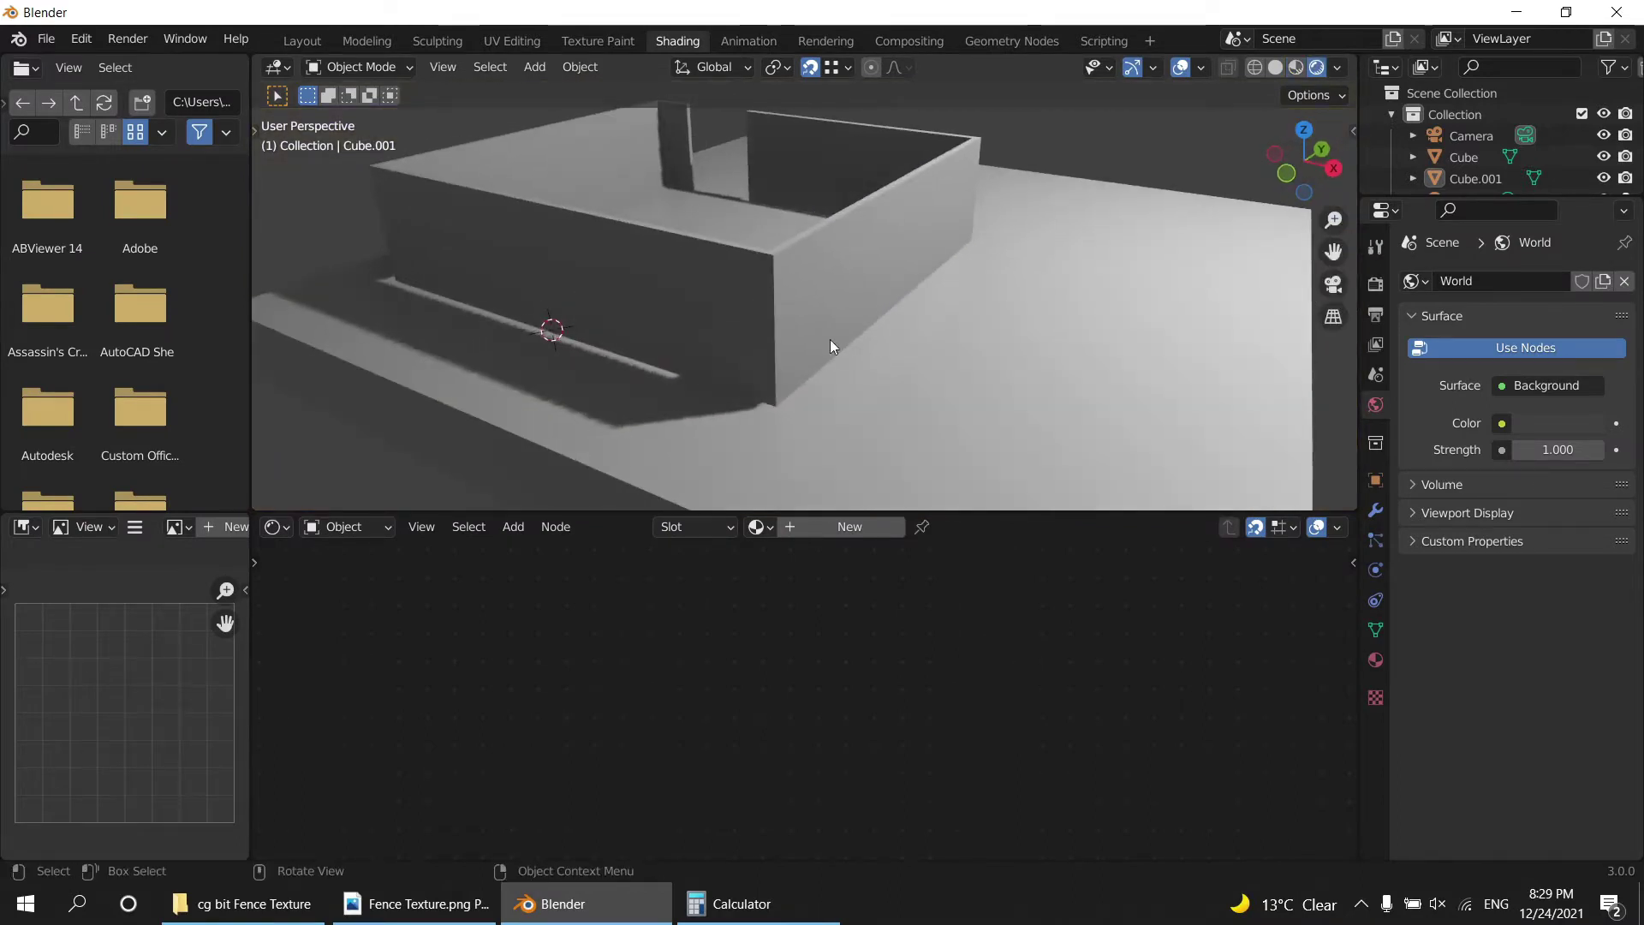
Give Cube.001 a new Material.001 and bring up the cg bit Fence Texture folder.
{"action": "left_click", "coordinate": [830, 339]}
{"action": "left_click", "coordinate": [834, 534]}
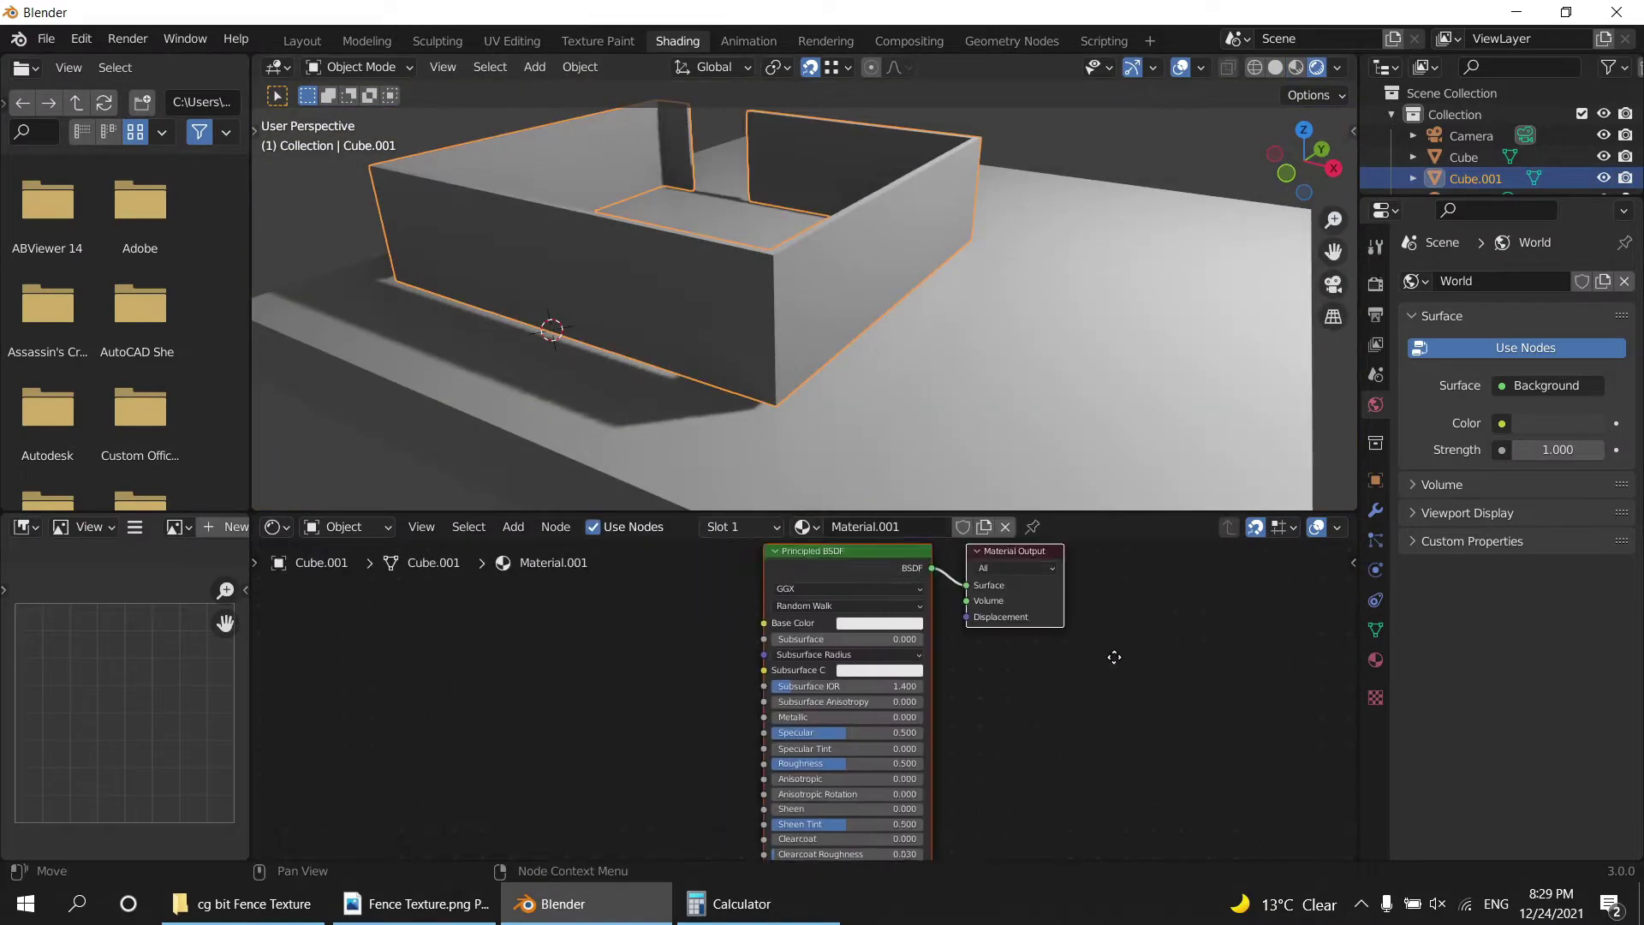
{"action": "scroll", "coordinate": [805, 678], "scroll_direction": "down", "scroll_amount": 3}
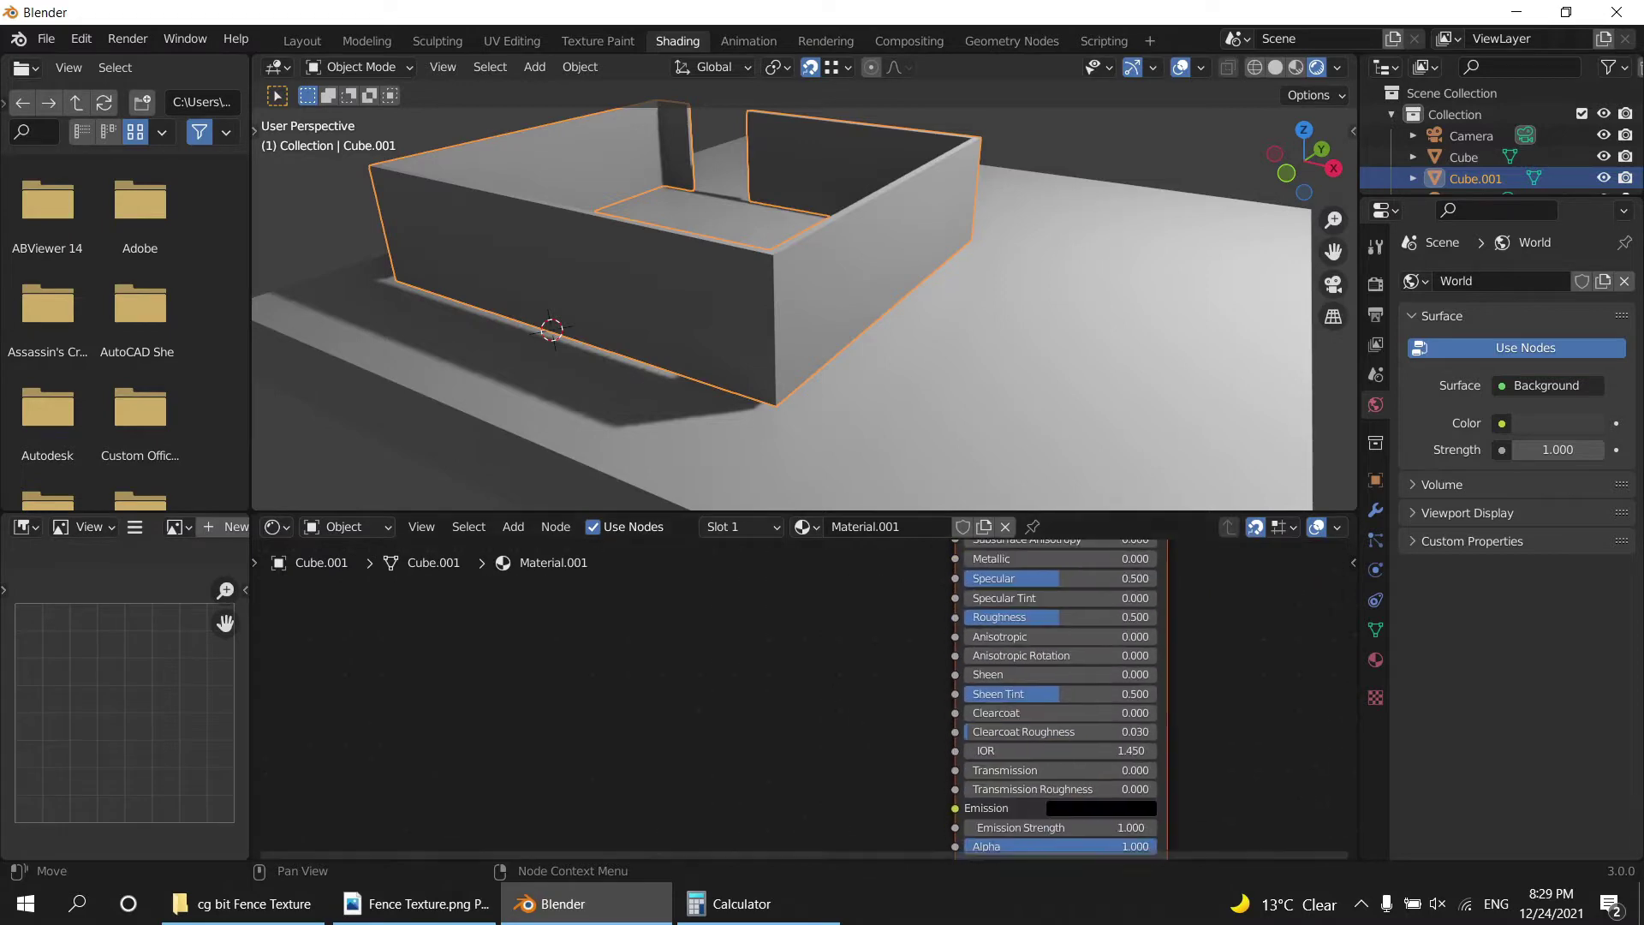
{"action": "left_click", "coordinate": [390, 906]}
{"action": "left_click", "coordinate": [862, 176]}
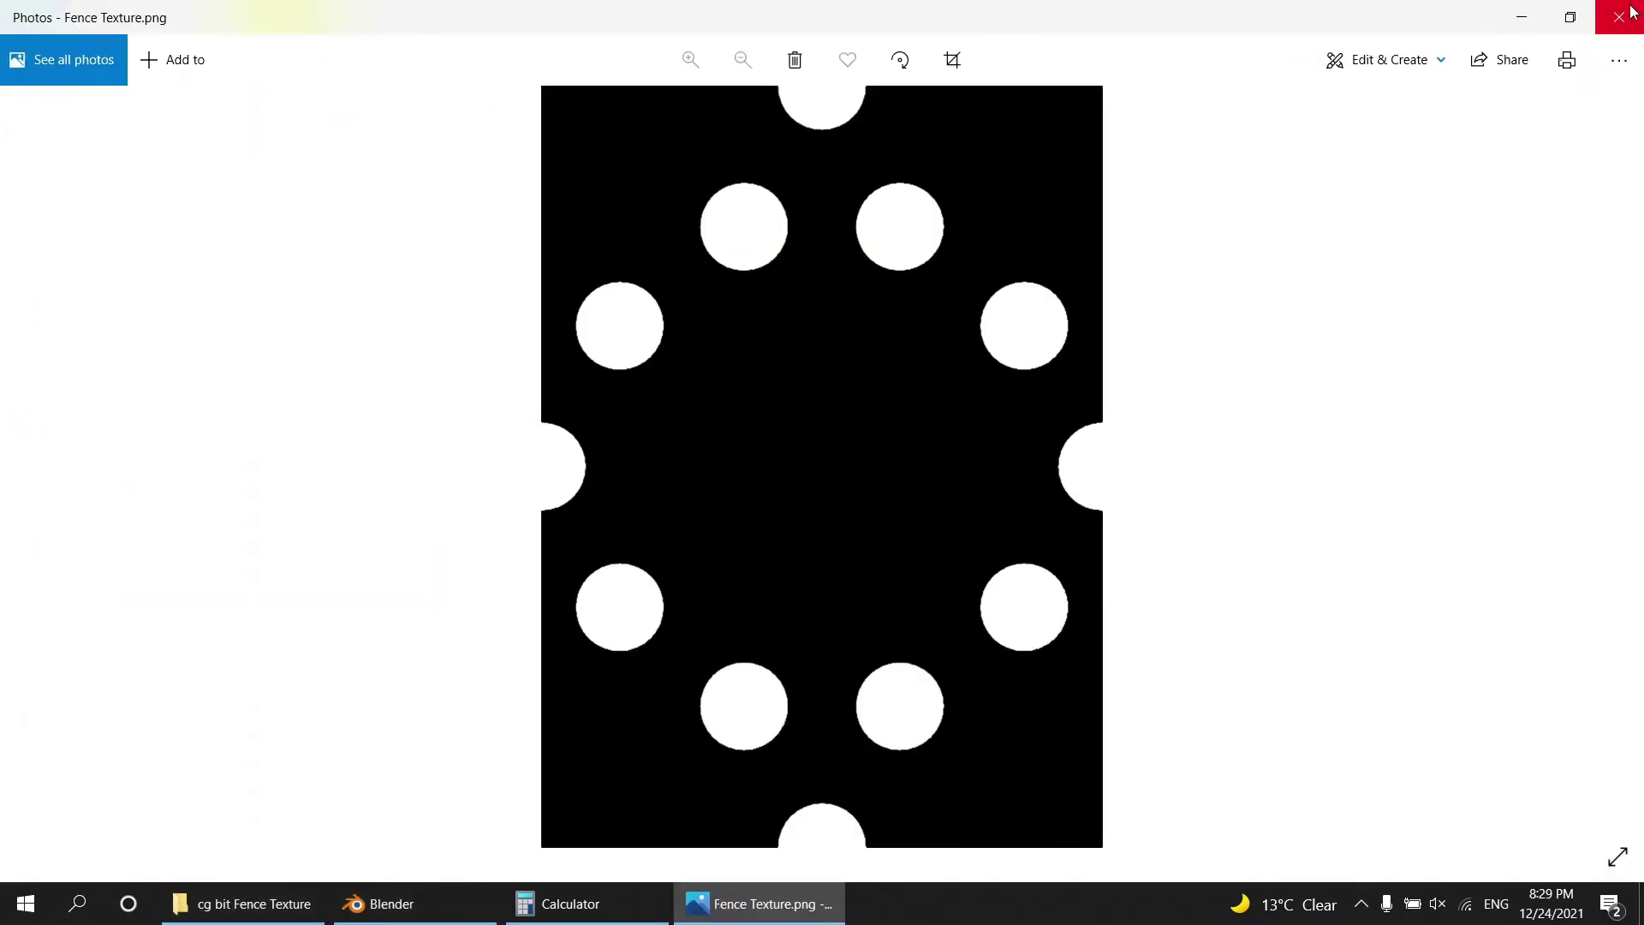
Drag Fence Texture.png into the Shader Editor and feed its Alpha into the Principled BSDF Alpha.
{"action": "left_click", "coordinate": [1618, 12]}
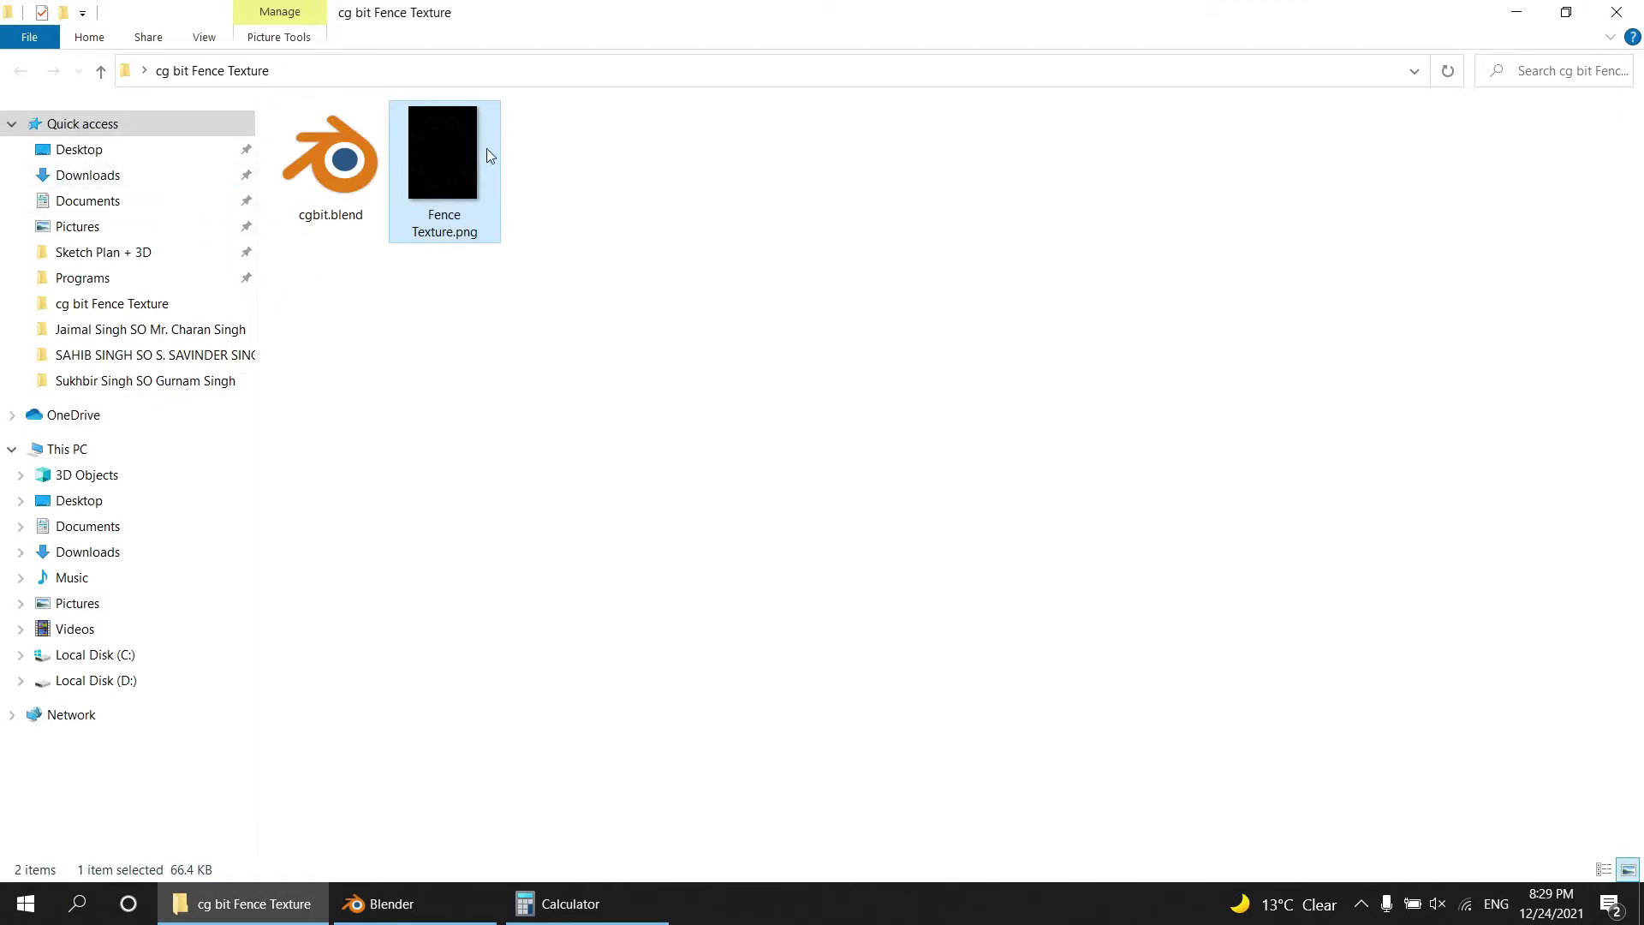
{"action": "mouse_move", "coordinate": [487, 147]}
{"action": "left_mouse_down"}
{"action": "mouse_move", "coordinate": [486, 865]}
{"action": "mouse_move", "coordinate": [650, 625]}
{"action": "mouse_move", "coordinate": [865, 690]}
{"action": "mouse_move", "coordinate": [708, 612]}
{"action": "mouse_move", "coordinate": [940, 681]}
{"action": "mouse_move", "coordinate": [941, 666]}
{"action": "left_mouse_up"}
{"action": "left_click", "coordinate": [632, 594]}
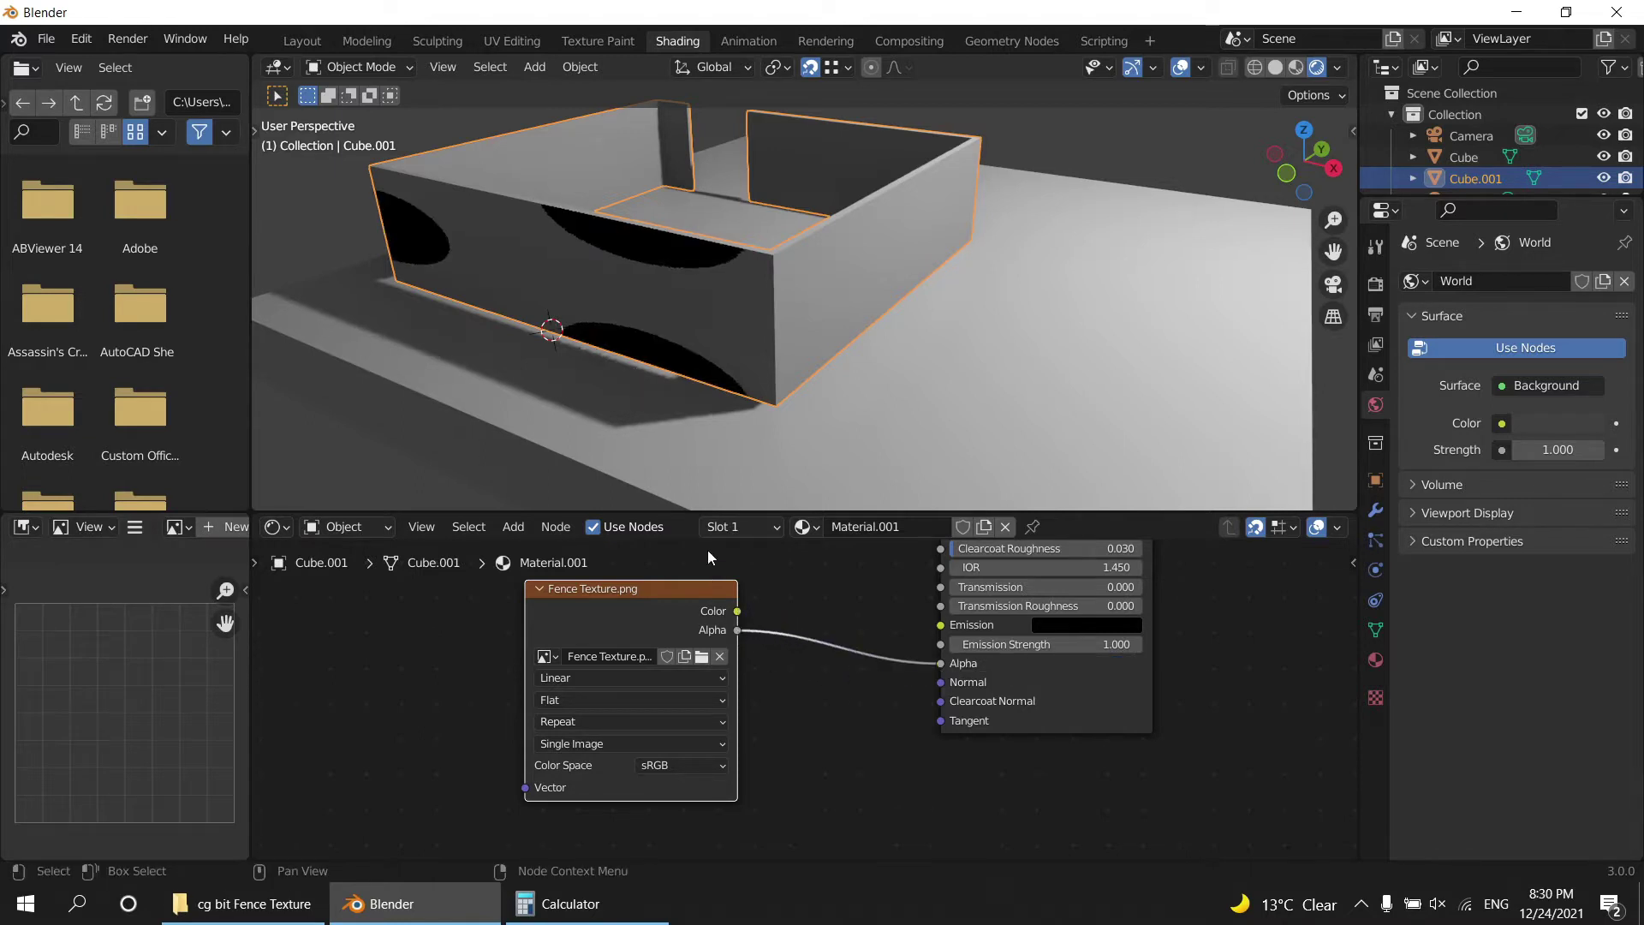
Add a Texture Coordinate node and link its Object output to the image Vector.
{"action": "middle_click_drag", "start_coordinate": [708, 558], "coordinate": [1024, 545]}
{"action": "key", "text": "shift+a"}
{"action": "left_click", "coordinate": [584, 634]}
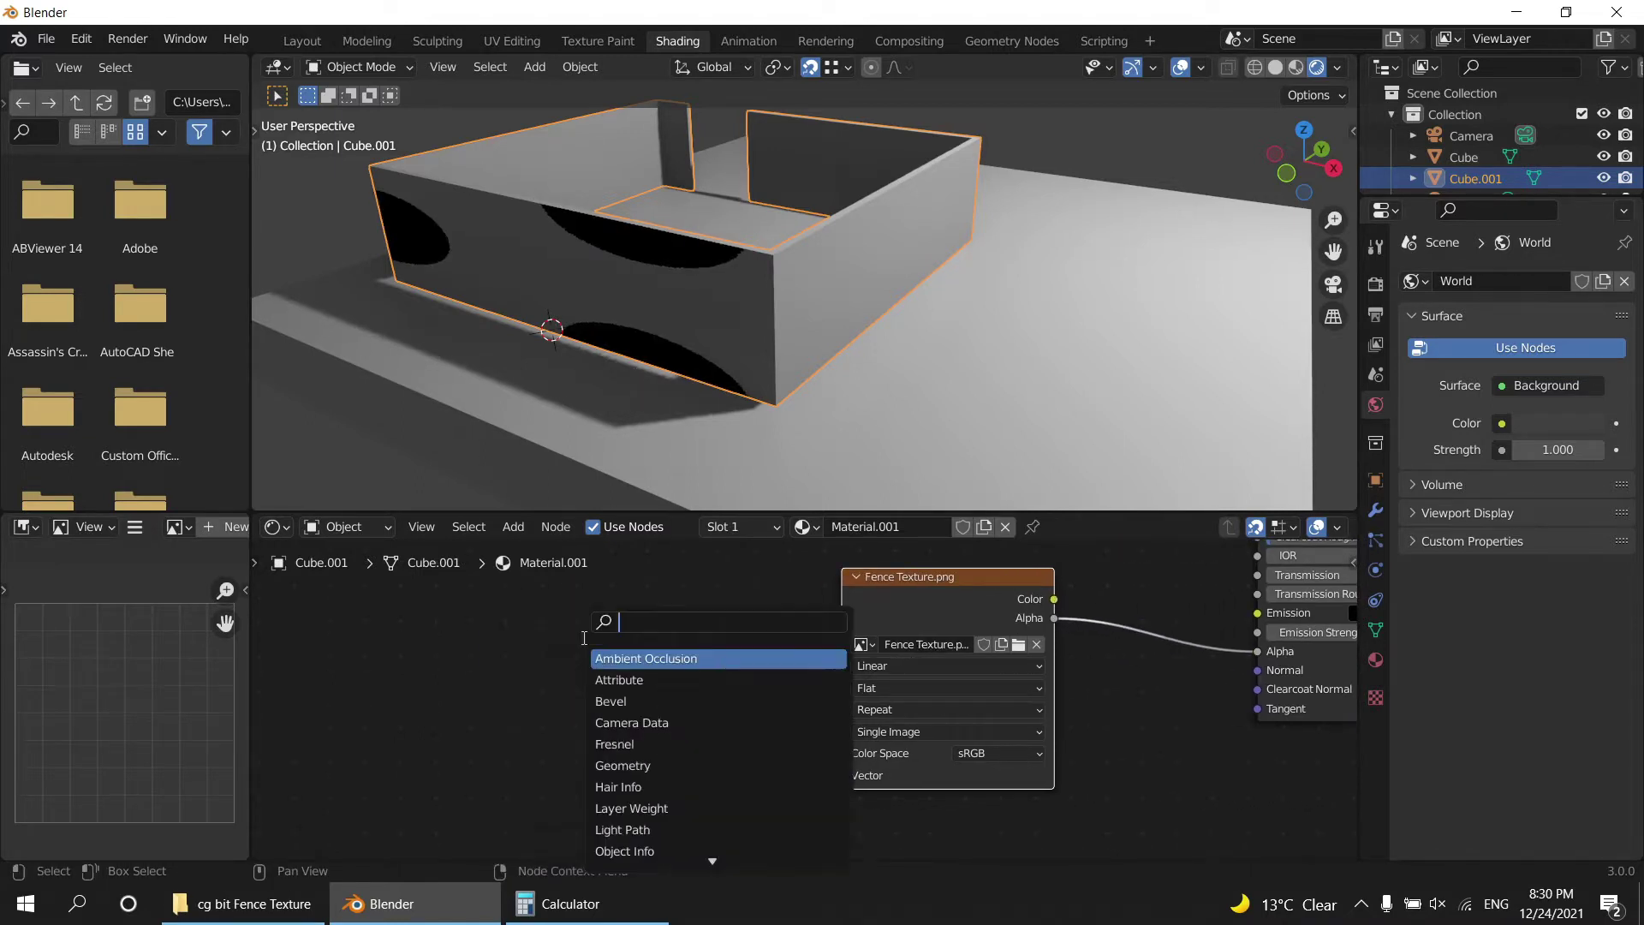
{"action": "type", "text": "coo"}
{"action": "key", "text": "Return"}
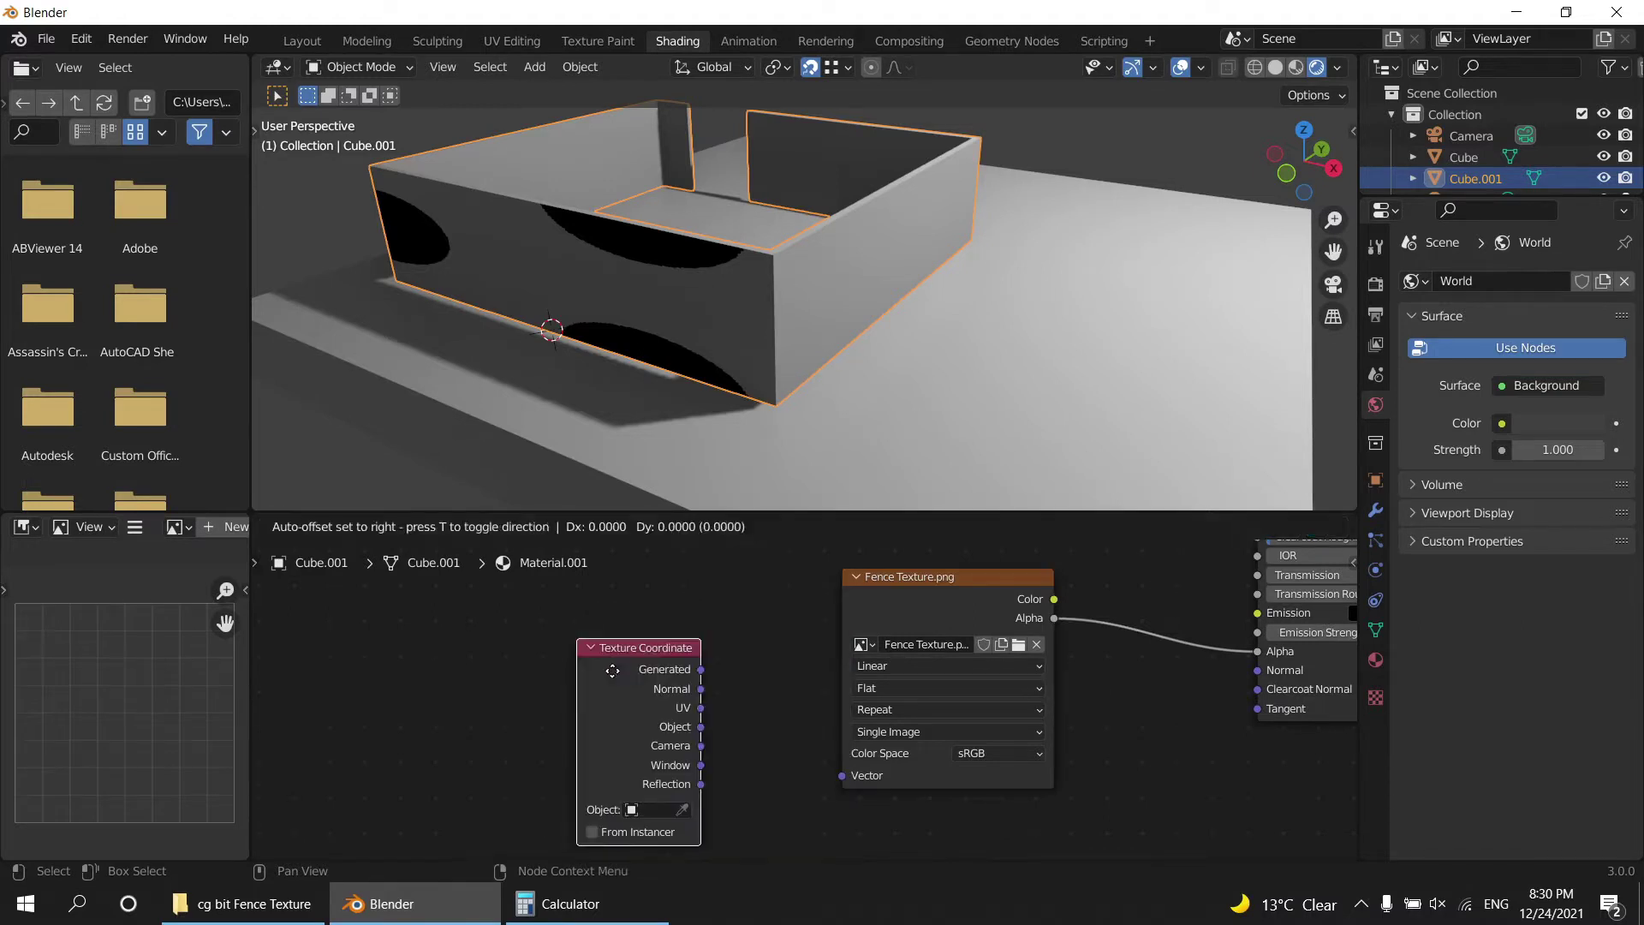
{"action": "left_click", "coordinate": [651, 715]}
{"action": "left_click_drag", "start_coordinate": [631, 709], "coordinate": [685, 738]}
{"action": "left_click_drag", "start_coordinate": [812, 780], "coordinate": [813, 777]}
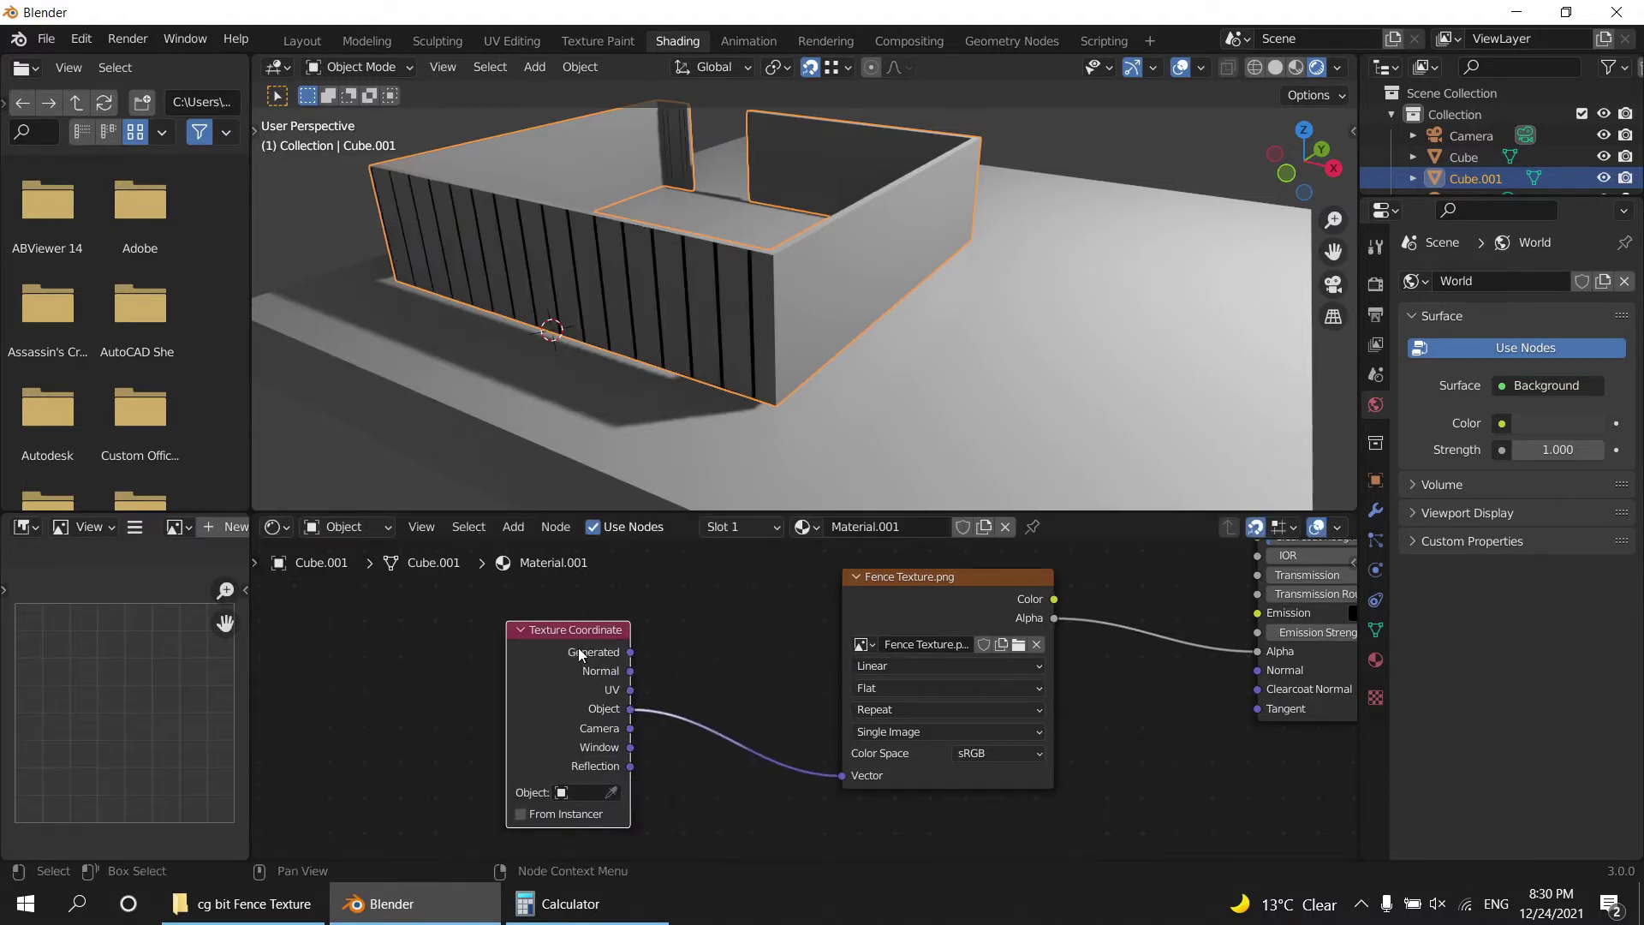
Switch the fence image projection from Flat to Box.
{"action": "left_click_drag", "start_coordinate": [583, 655], "coordinate": [510, 656]}
{"action": "scroll", "coordinate": [877, 656], "scroll_direction": "down", "scroll_amount": 1, "text": "shift"}
{"action": "left_click", "coordinate": [881, 658]}
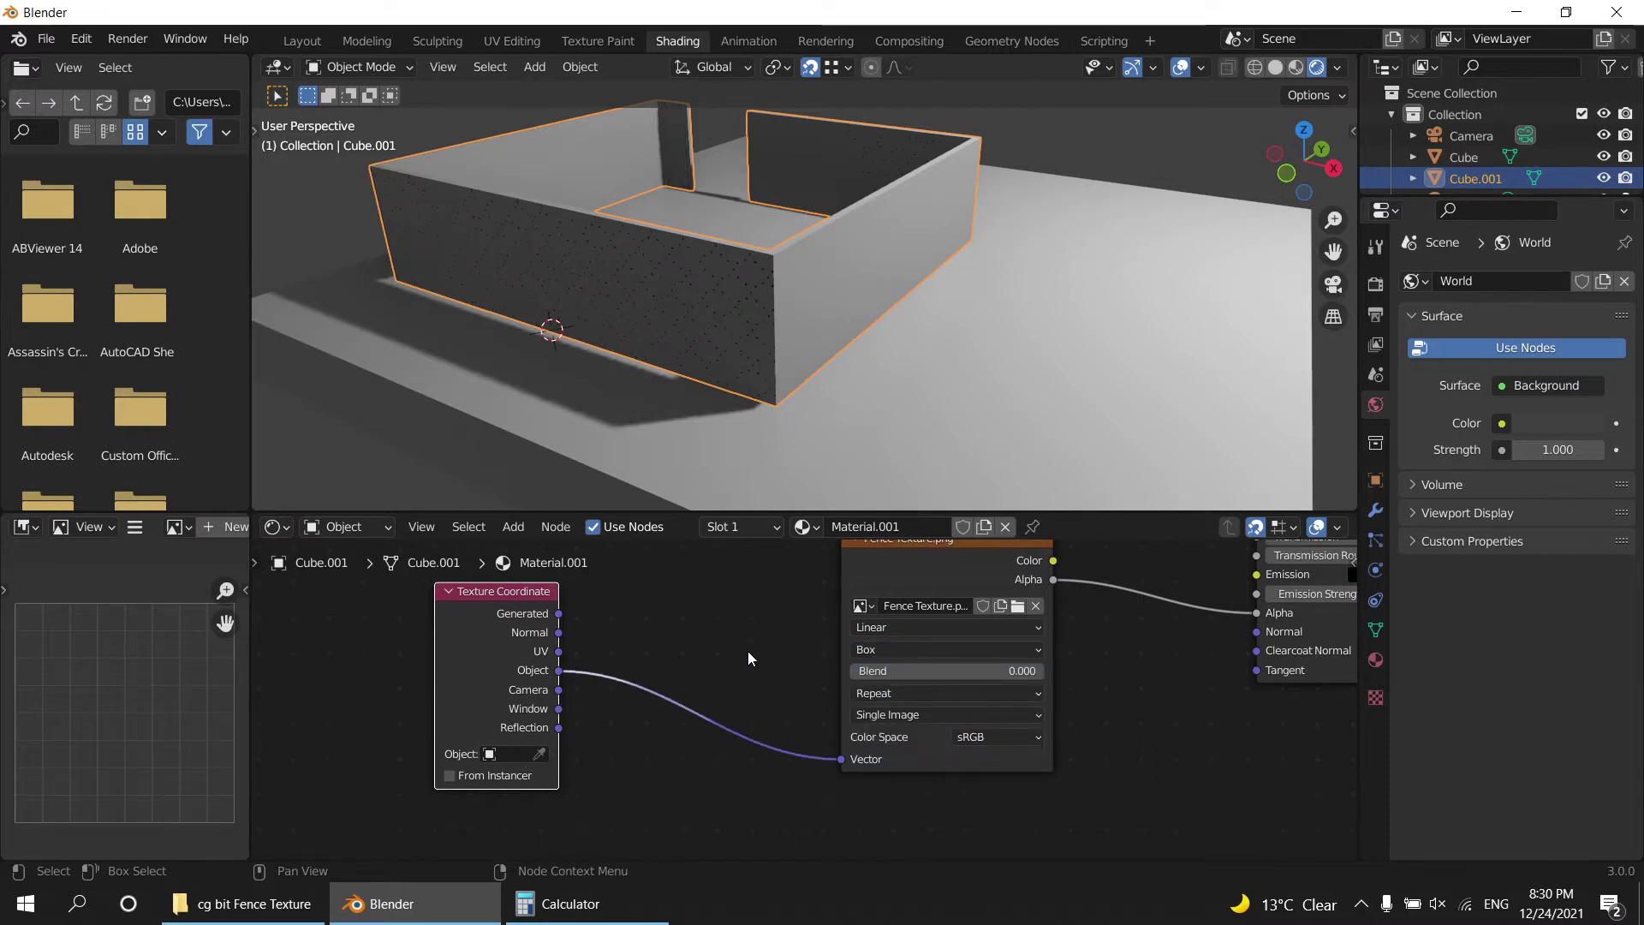
{"action": "scroll", "coordinate": [752, 373], "scroll_direction": "up", "scroll_amount": 5}
{"action": "scroll", "coordinate": [753, 368], "scroll_direction": "up", "scroll_amount": 1}
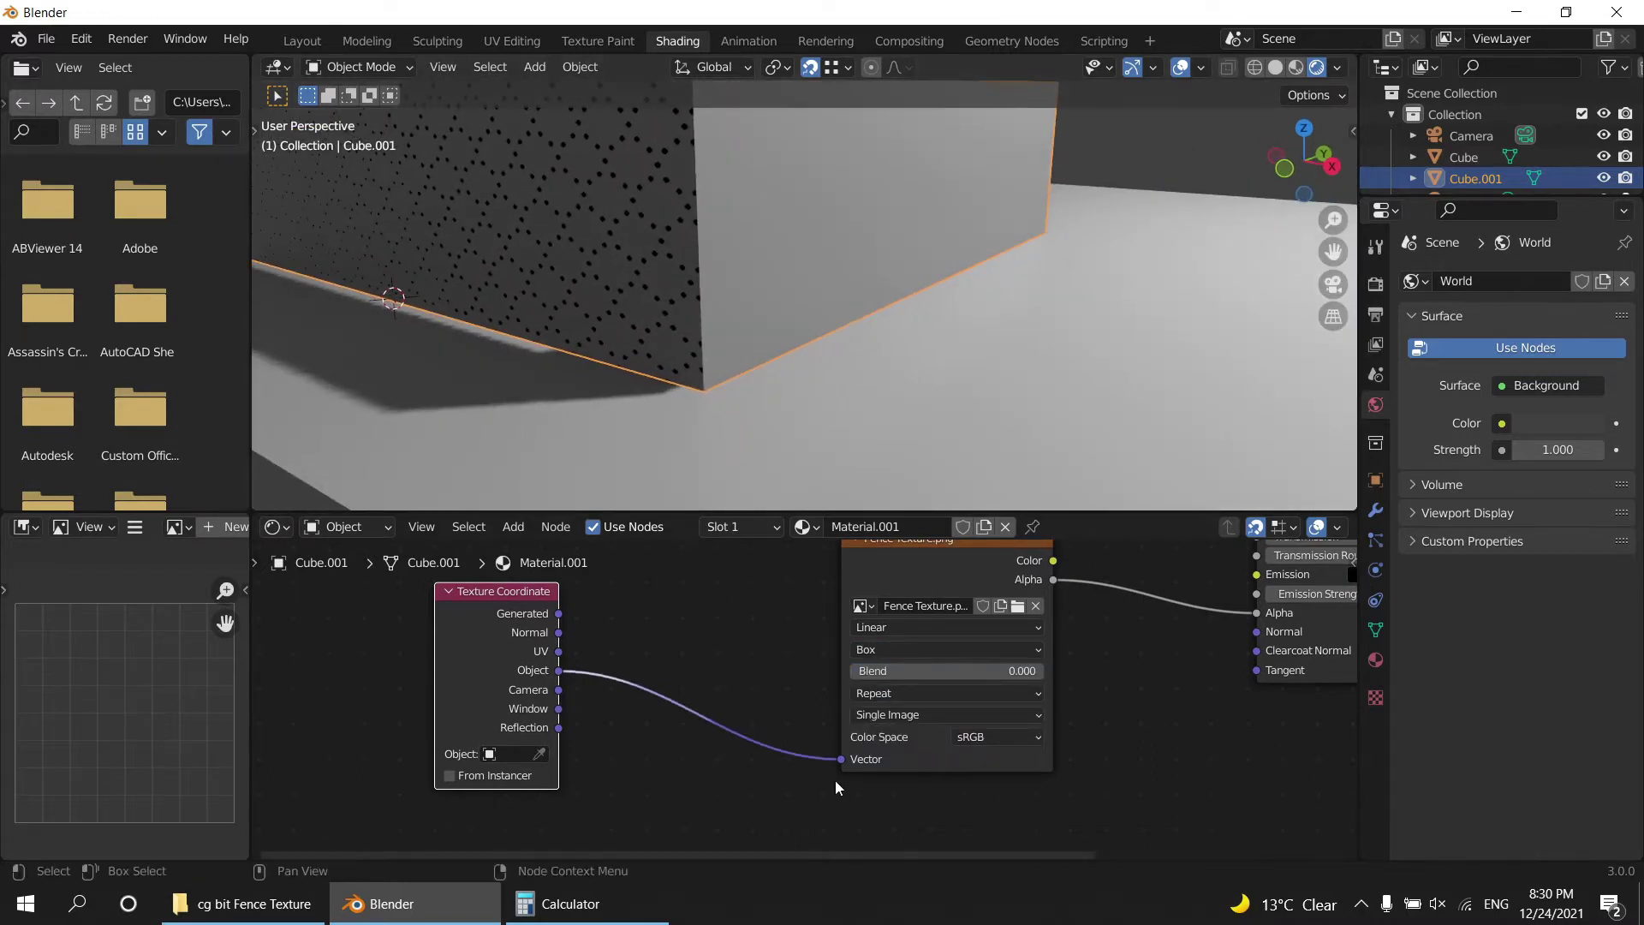
{"action": "scroll", "coordinate": [723, 325], "scroll_direction": "down", "scroll_amount": 5}
{"action": "mouse_move", "coordinate": [759, 330]}
{"action": "middle_mouse_down"}
{"action": "mouse_move", "coordinate": [554, 322]}
{"action": "mouse_move", "coordinate": [706, 293]}
{"action": "middle_mouse_up"}
Apply Cube.001's rotation and scale, leaving location unapplied.
{"action": "left_click", "coordinate": [600, 68]}
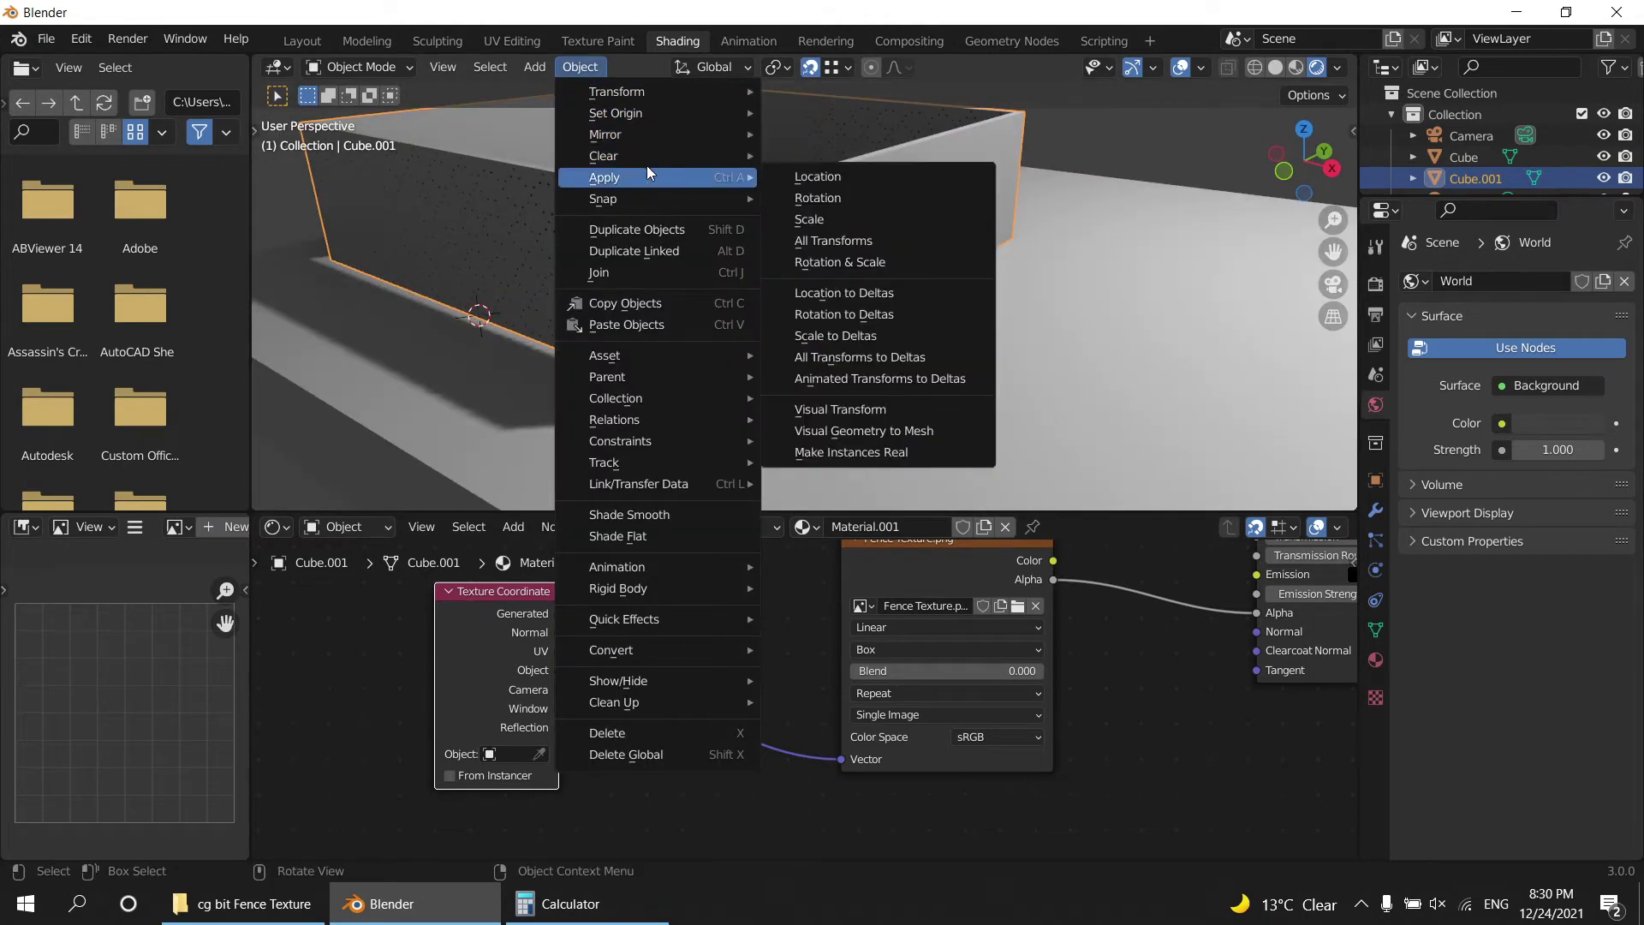
{"action": "left_click", "coordinate": [865, 241]}
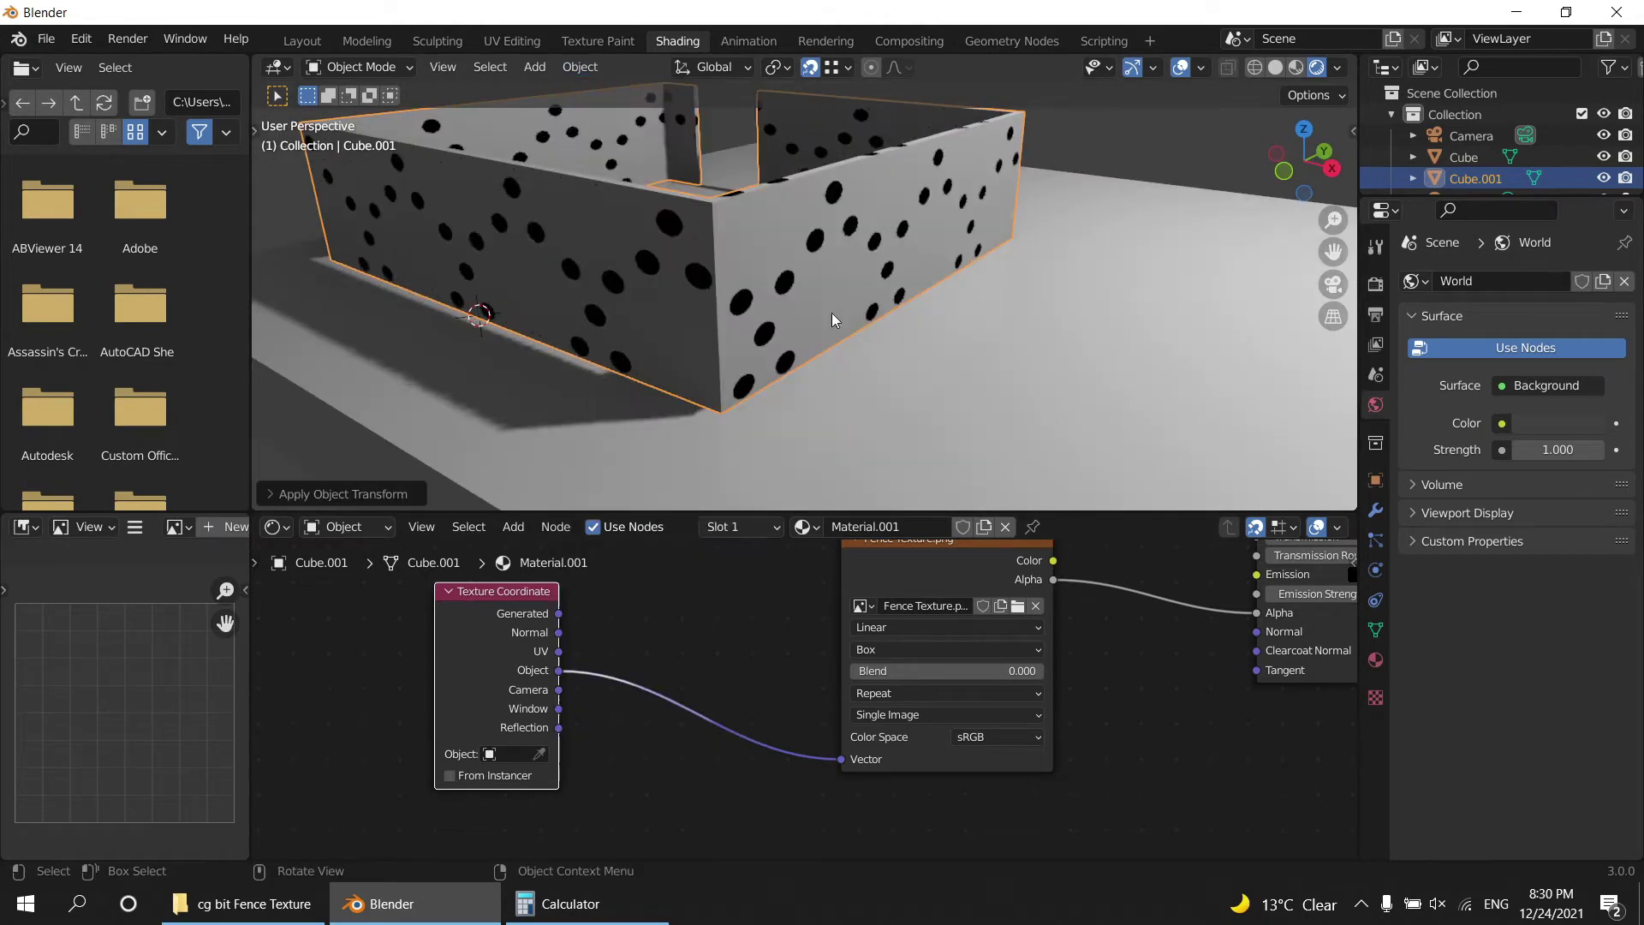
{"action": "left_click", "coordinate": [321, 495]}
{"action": "left_click", "coordinate": [390, 418]}
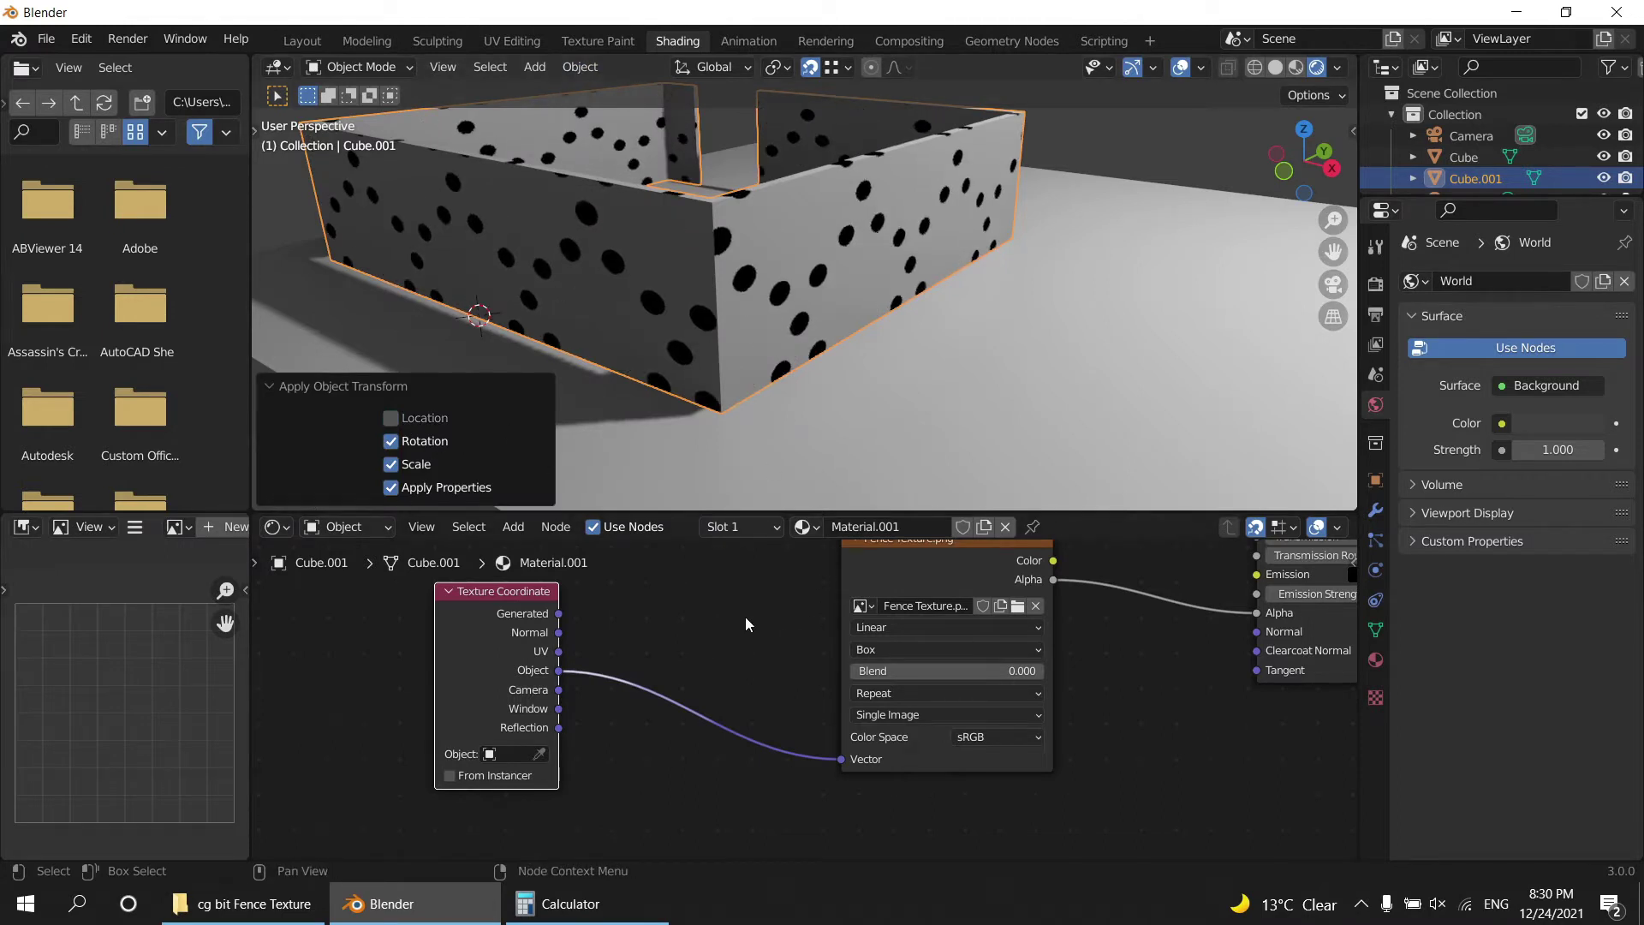
Insert a Mapping node on the Object-to-Vector link and view the wall from the front.
{"action": "middle_click_drag", "start_coordinate": [773, 675], "coordinate": [784, 651]}
{"action": "key", "text": "shift+a"}
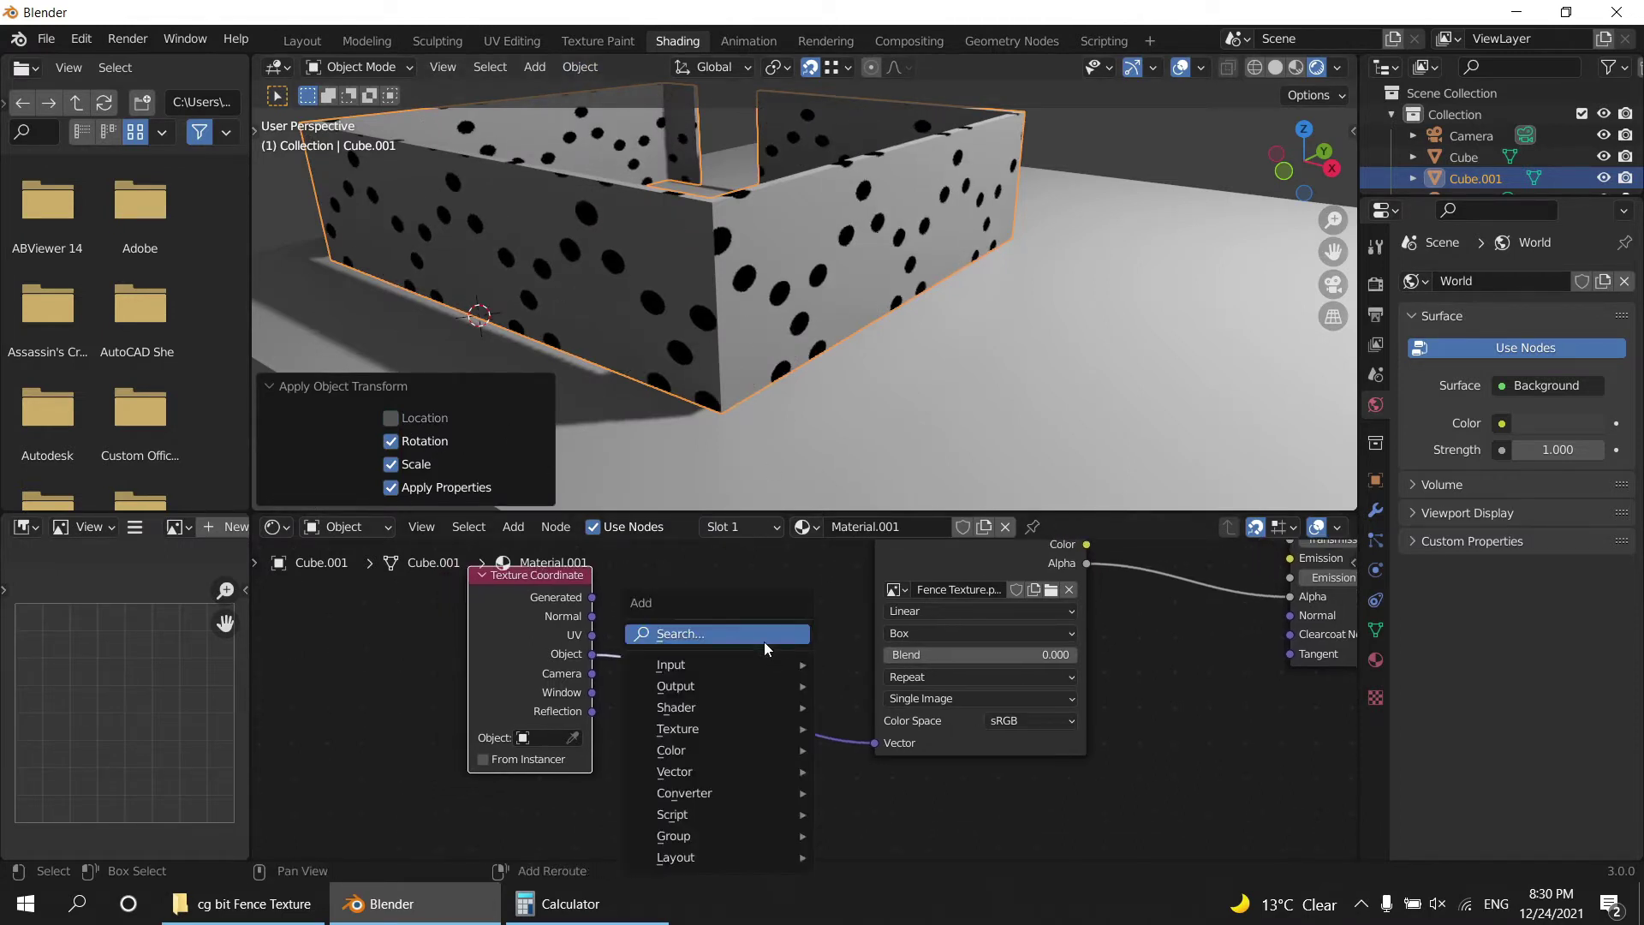
{"action": "left_click", "coordinate": [764, 640]}
{"action": "type", "text": "map"}
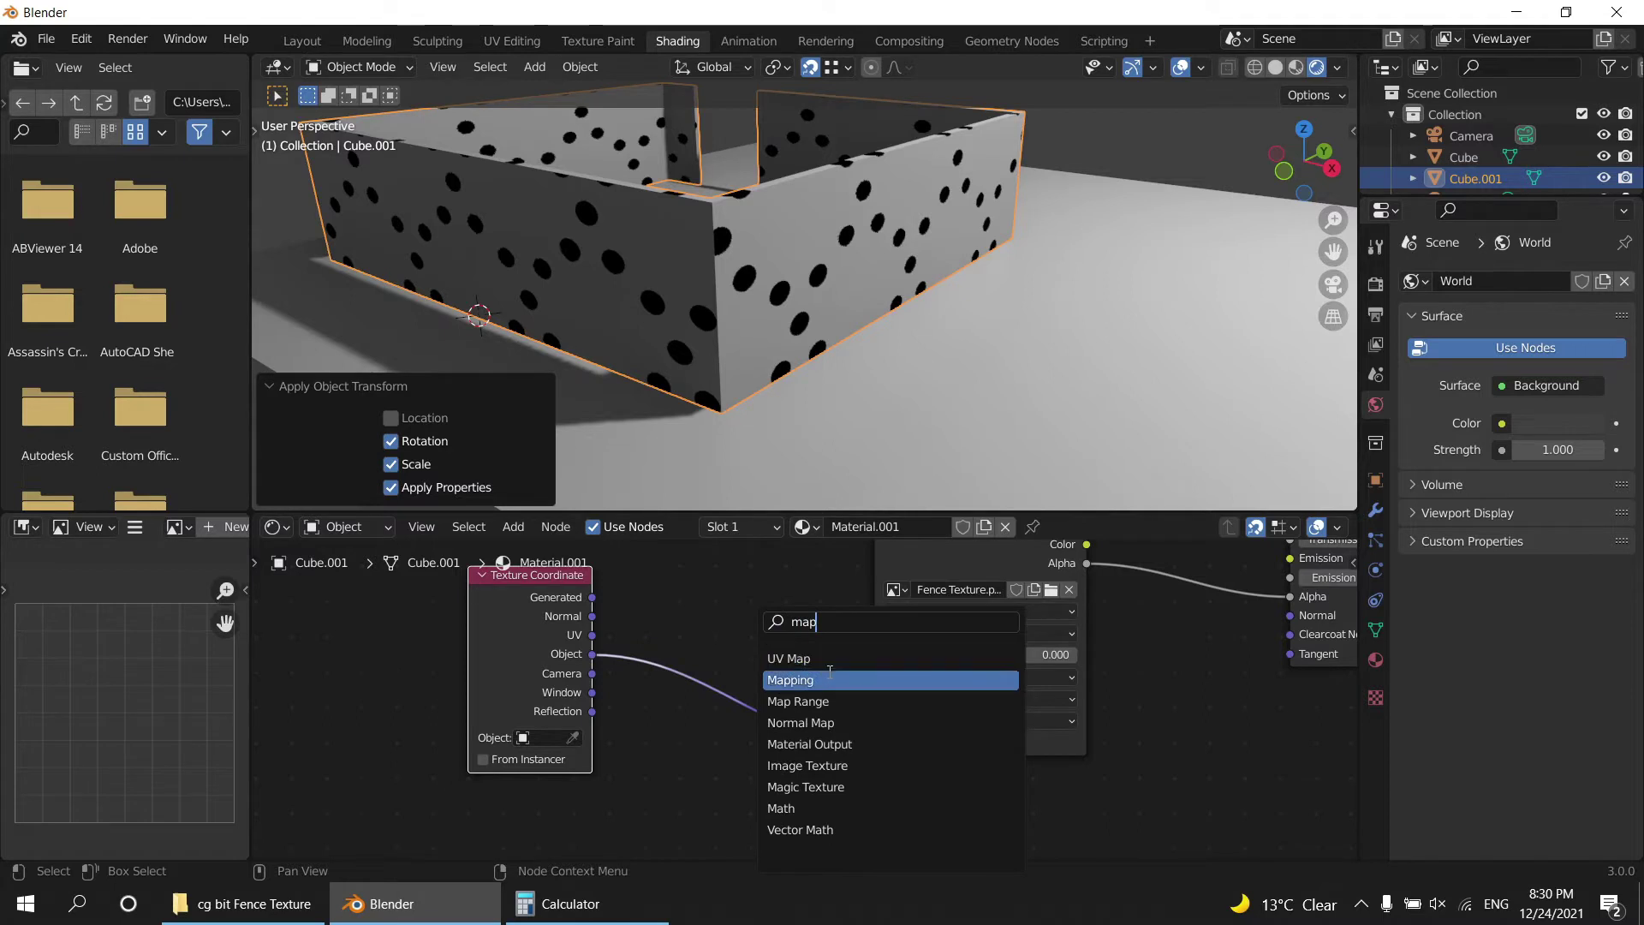
{"action": "left_click", "coordinate": [818, 679]}
{"action": "left_click", "coordinate": [741, 651]}
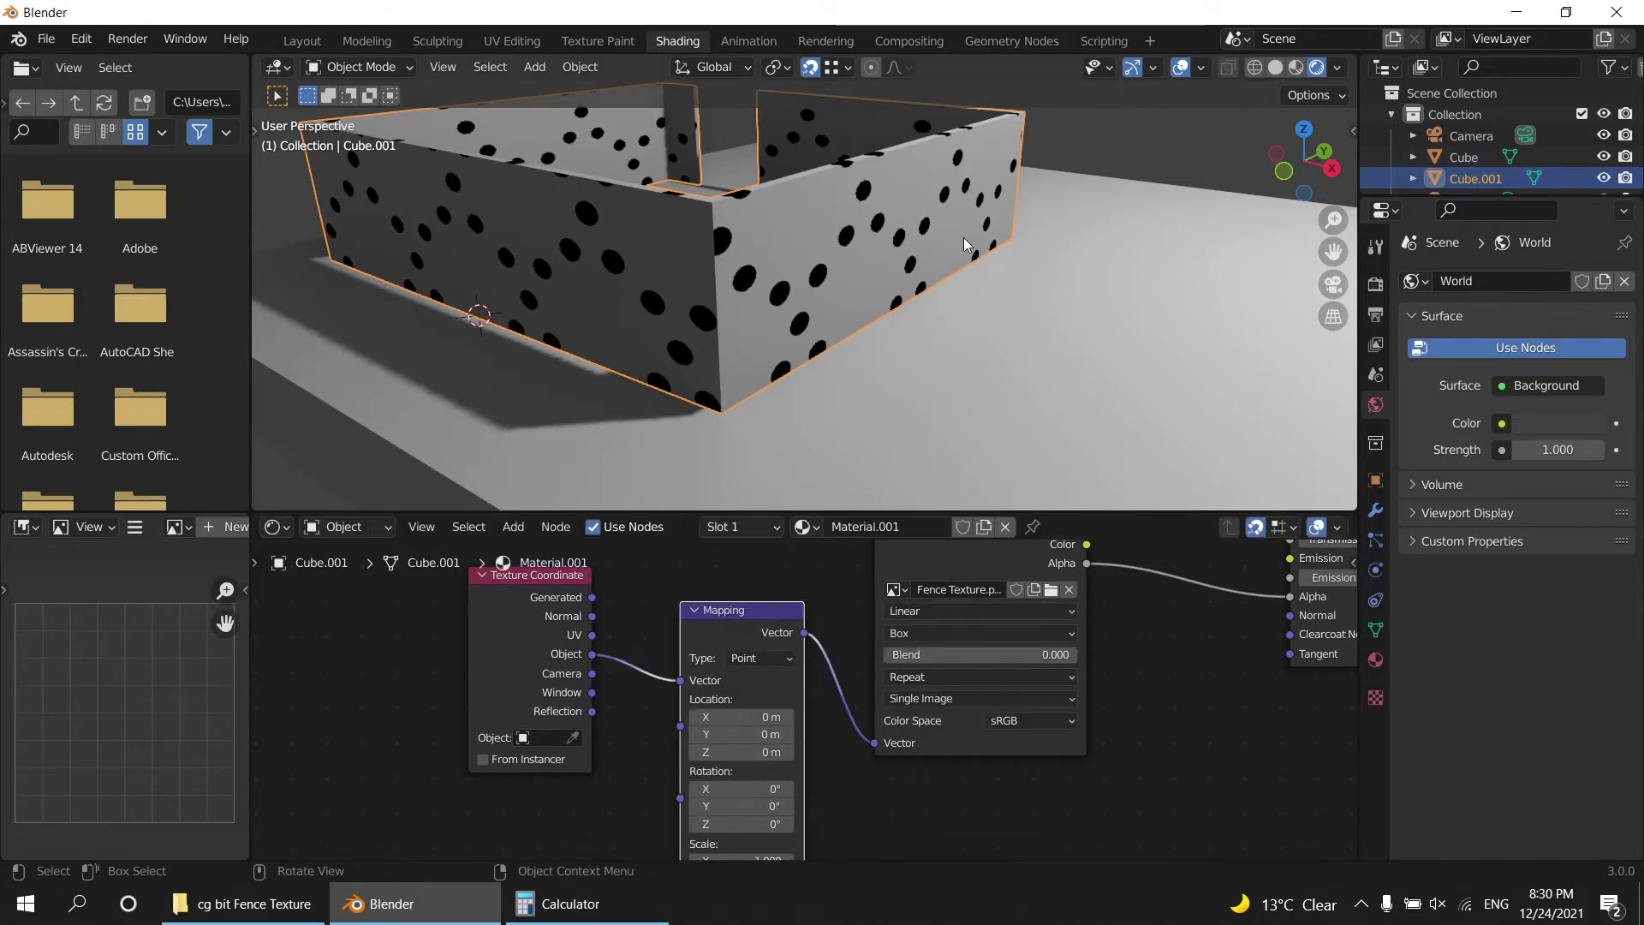
{"action": "key", "text": "KP_1"}
{"action": "scroll", "coordinate": [963, 238], "scroll_direction": "up", "scroll_amount": 3}
{"action": "middle_click_drag", "start_coordinate": [874, 193], "coordinate": [948, 372], "text": "shift"}
{"action": "scroll", "coordinate": [948, 371], "scroll_direction": "up", "scroll_amount": 1}
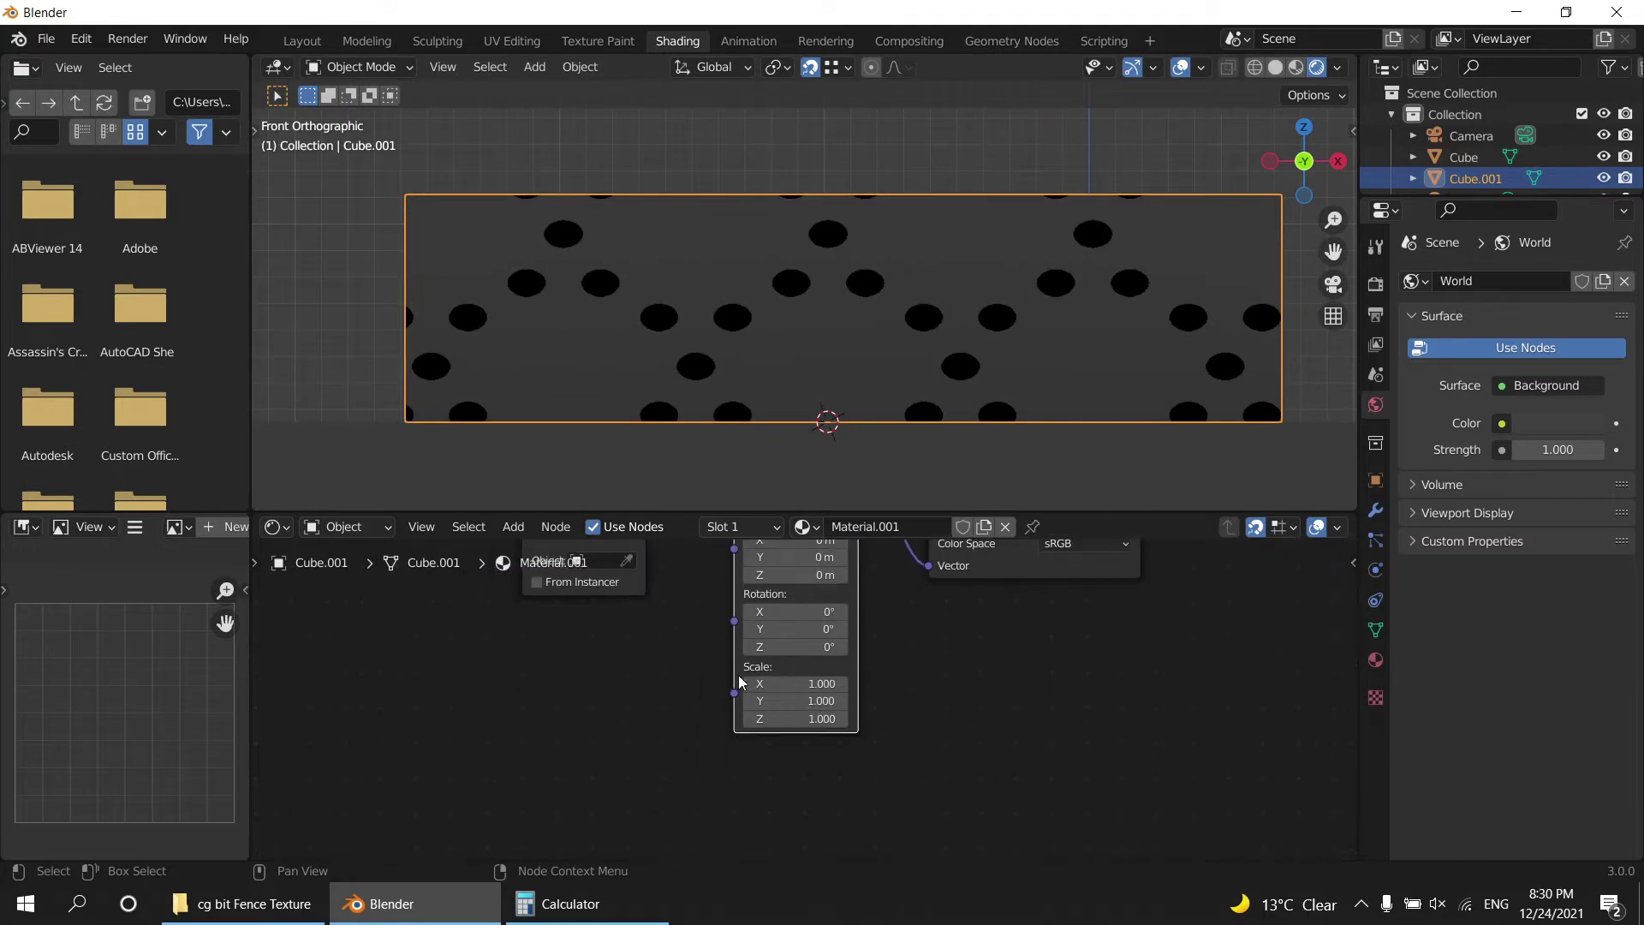
Add a Value node set to 2.2 driving the Mapping node's Scale.
{"action": "middle_click_drag", "start_coordinate": [742, 768], "coordinate": [687, 726]}
{"action": "key", "text": "shift+a"}
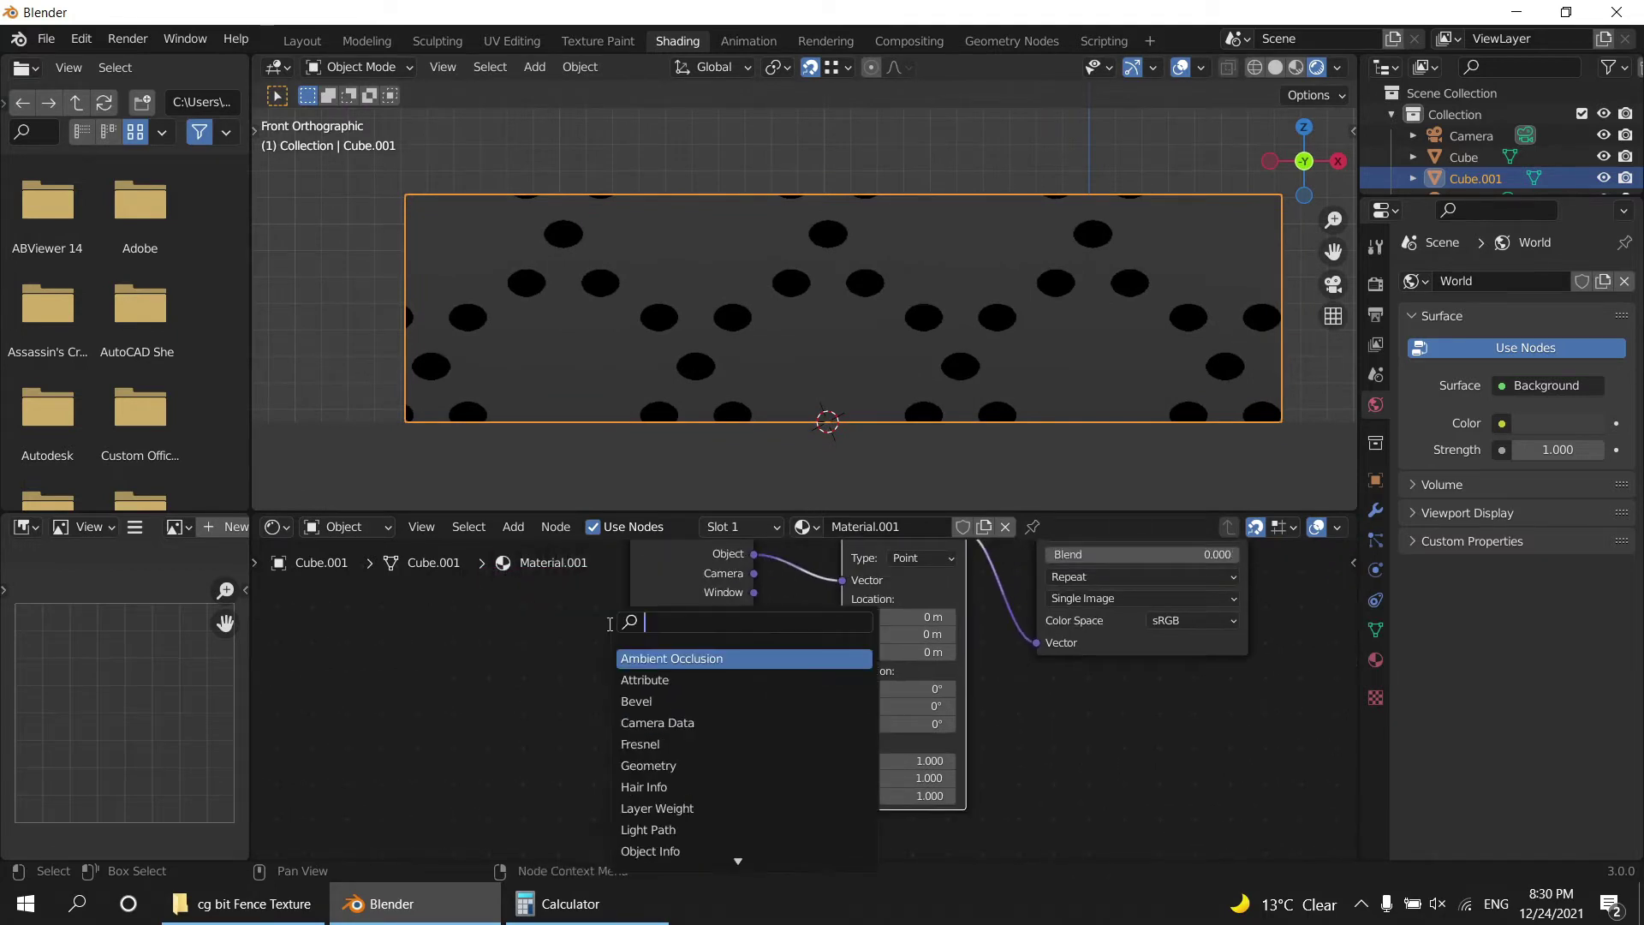
{"action": "type", "text": "va"}
{"action": "key", "text": "Return"}
{"action": "left_click", "coordinate": [552, 760]}
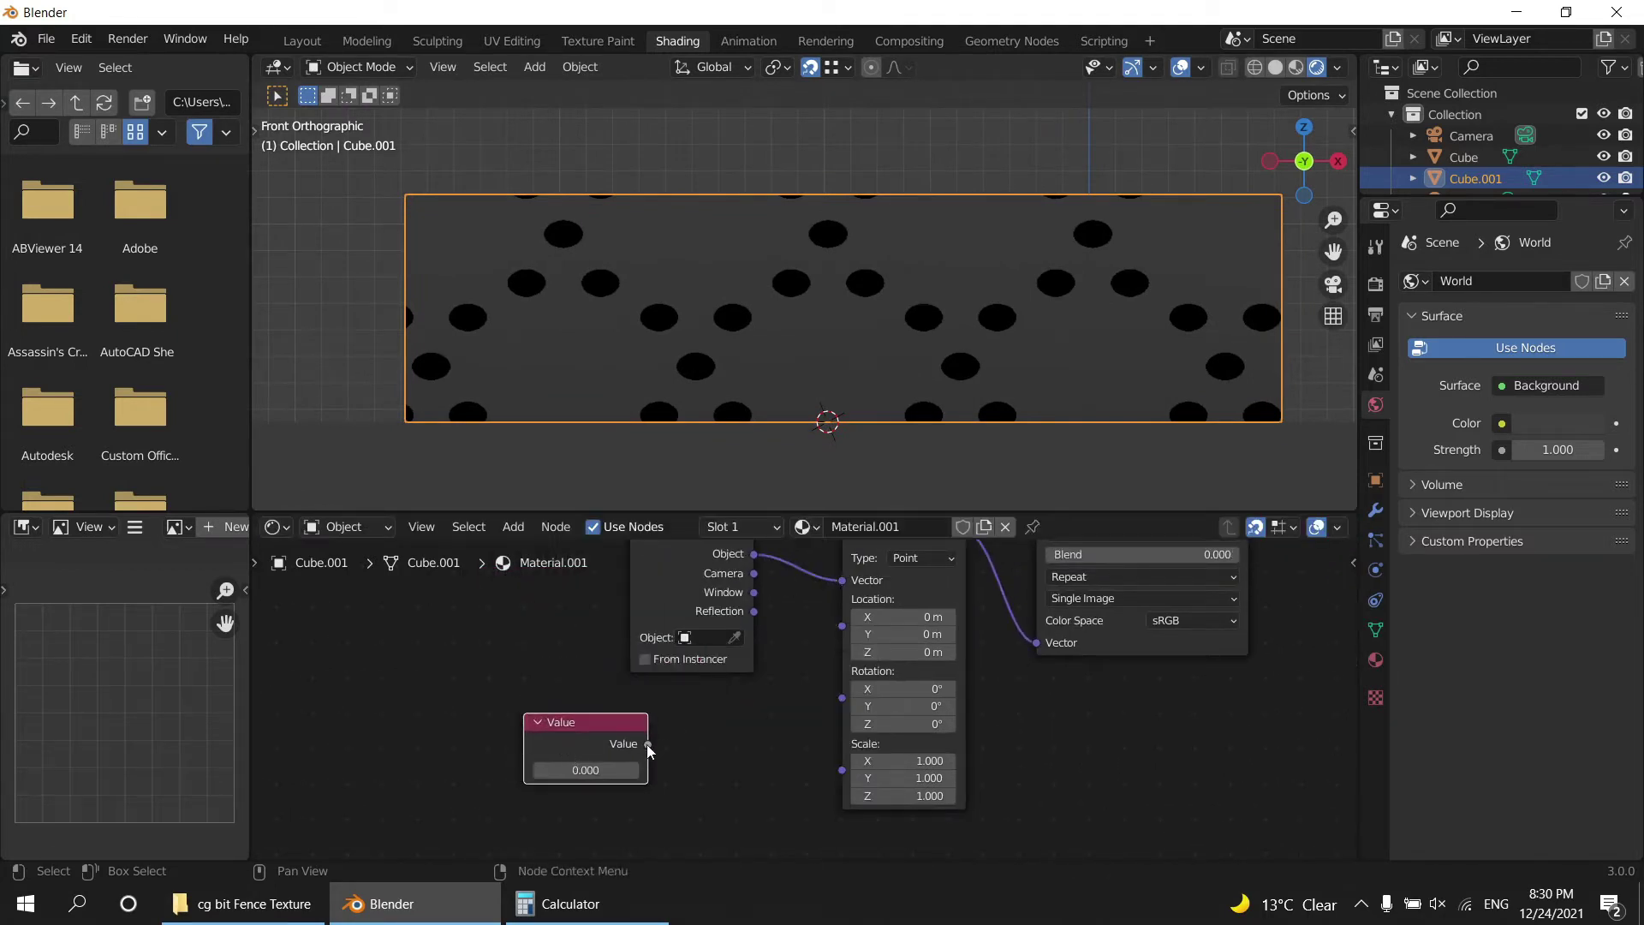
{"action": "left_click_drag", "start_coordinate": [648, 744], "coordinate": [843, 769]}
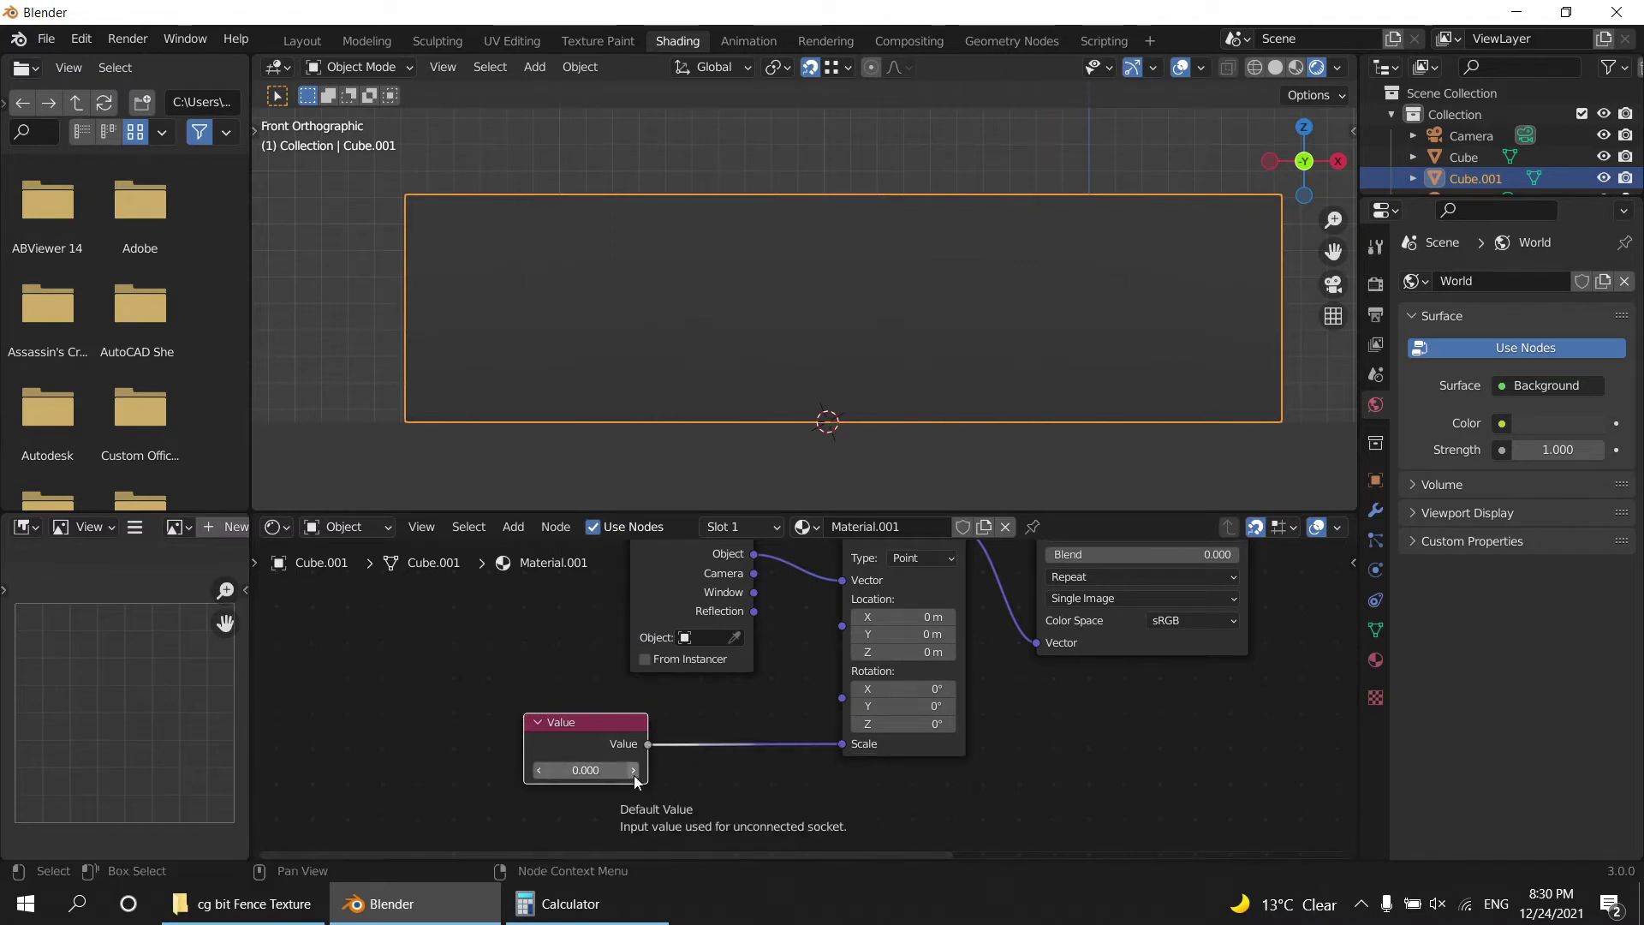
{"action": "left_click", "coordinate": [632, 770]}
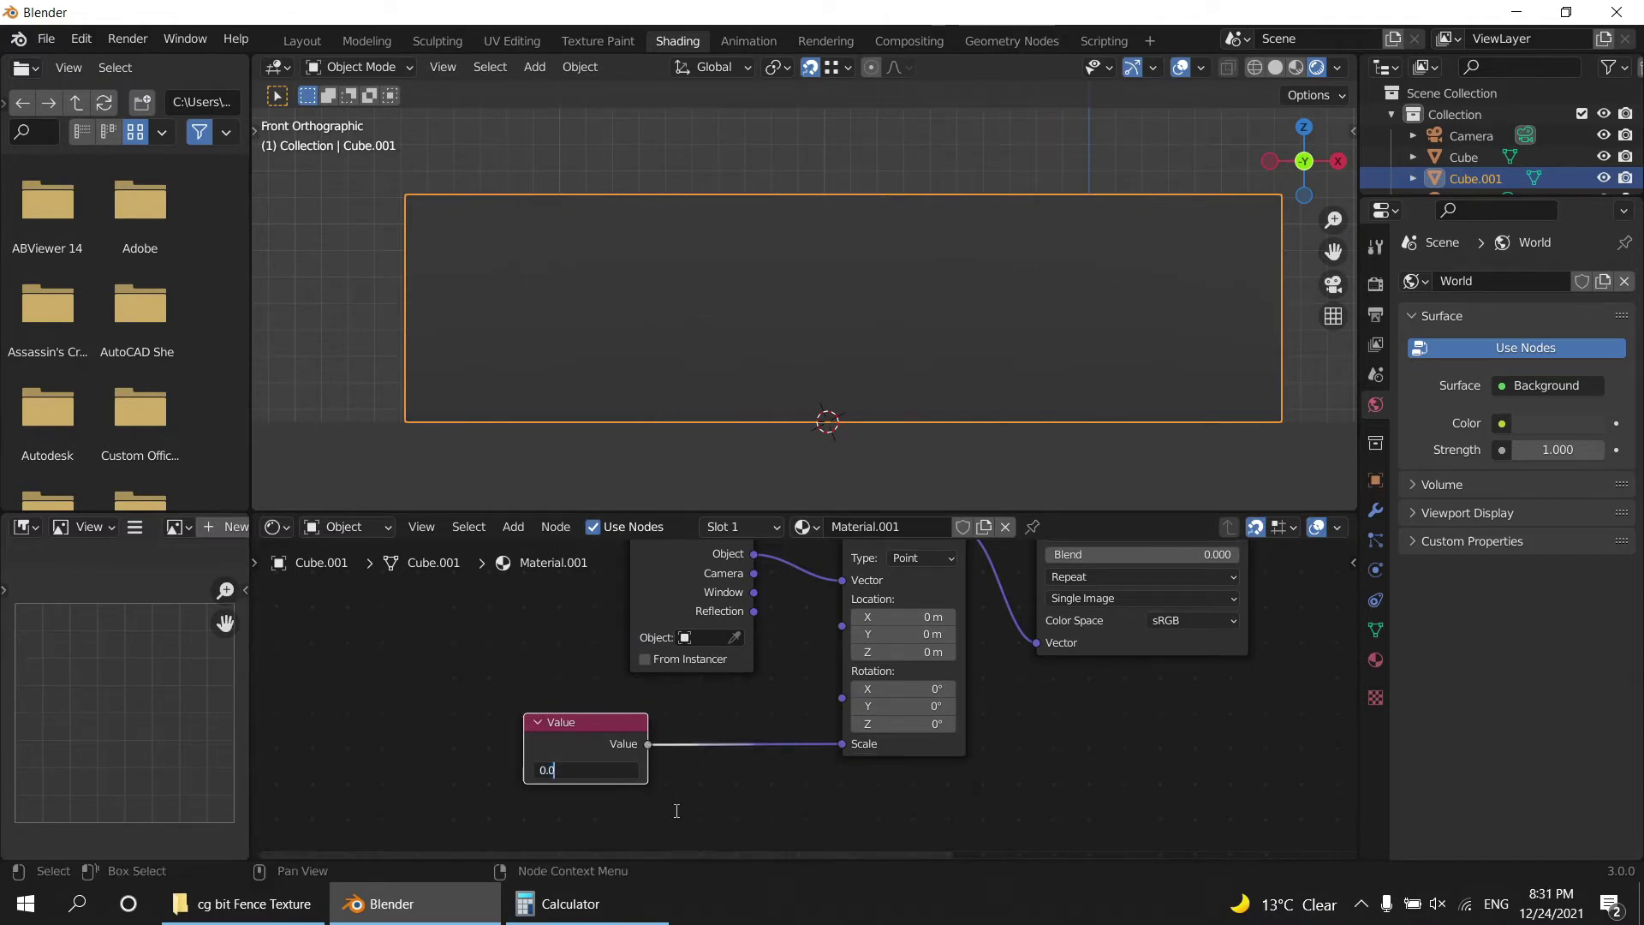
{"action": "key", "text": "Return"}
{"action": "mouse_move", "coordinate": [637, 777]}
{"action": "left_mouse_down"}
{"action": "mouse_move", "coordinate": [771, 777]}
{"action": "mouse_move", "coordinate": [718, 768]}
{"action": "left_mouse_up"}
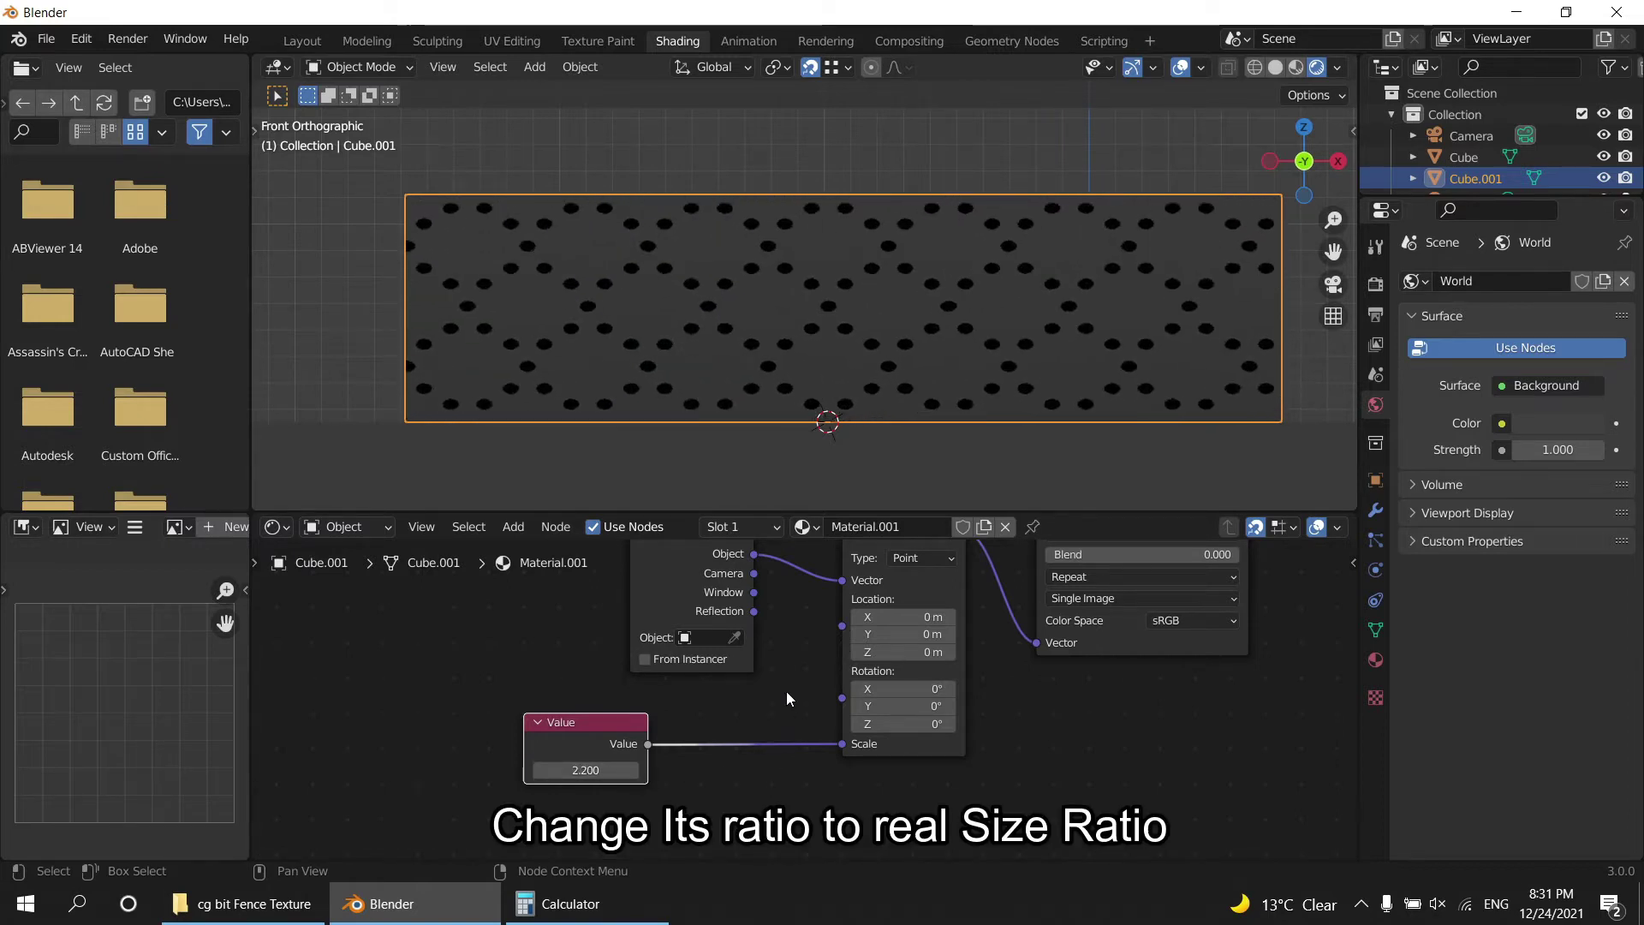
{"action": "middle_click_drag", "start_coordinate": [793, 301], "coordinate": [933, 269]}
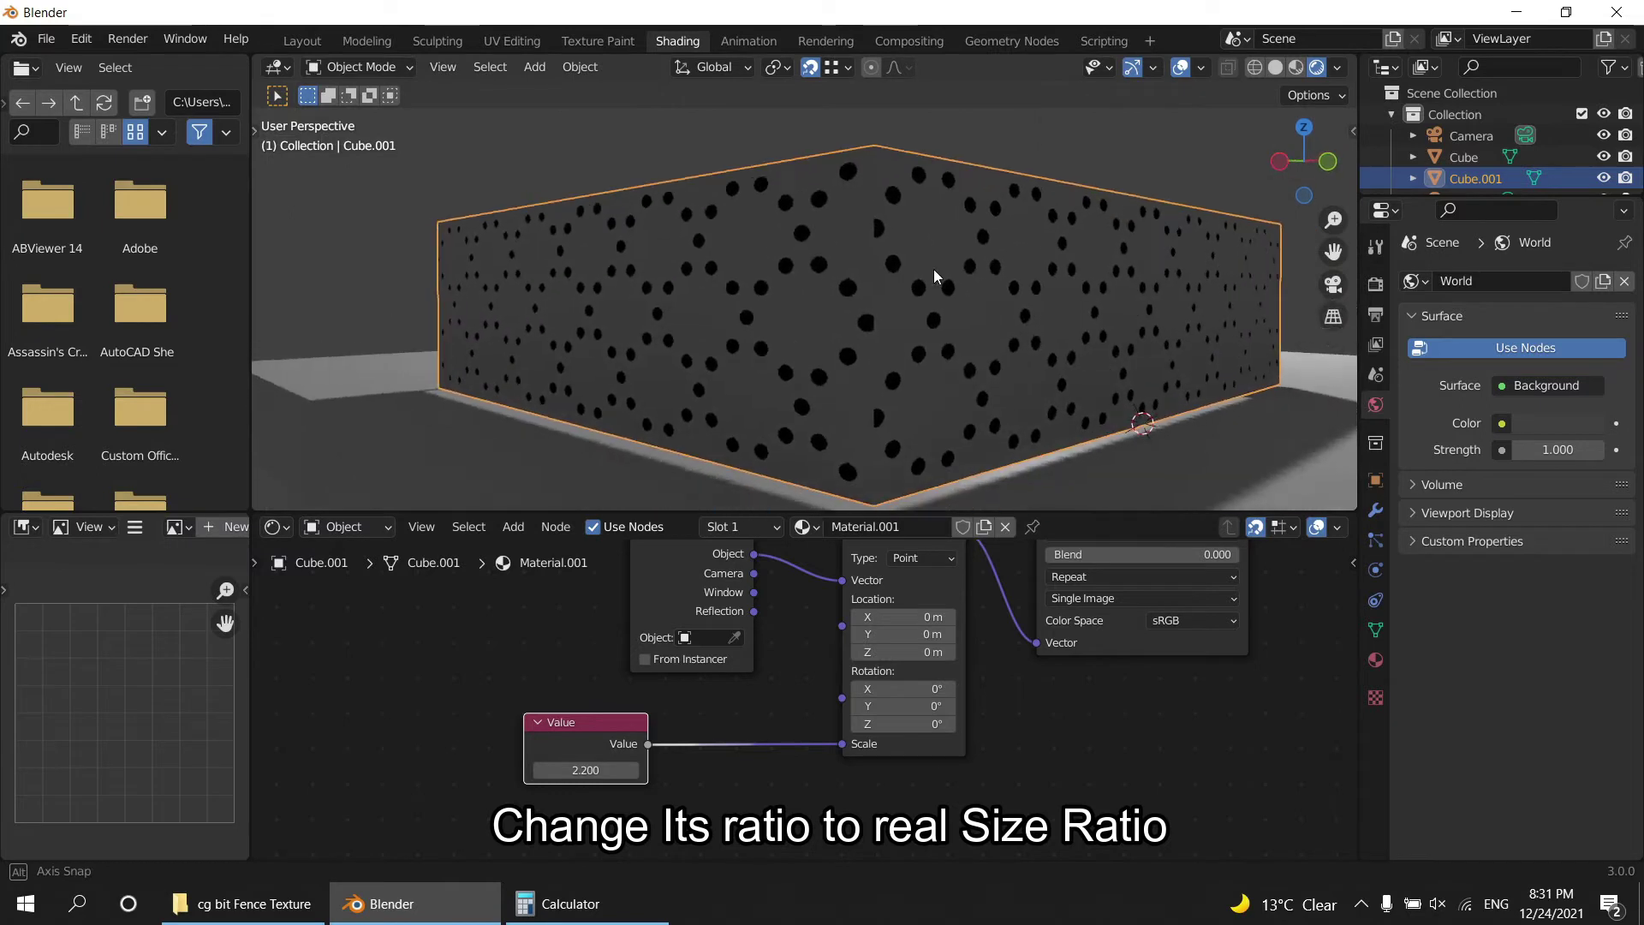
Insert a Combine XYZ node on the Value-to-Scale link.
{"action": "key", "text": "shift+a"}
{"action": "type", "text": "c"}
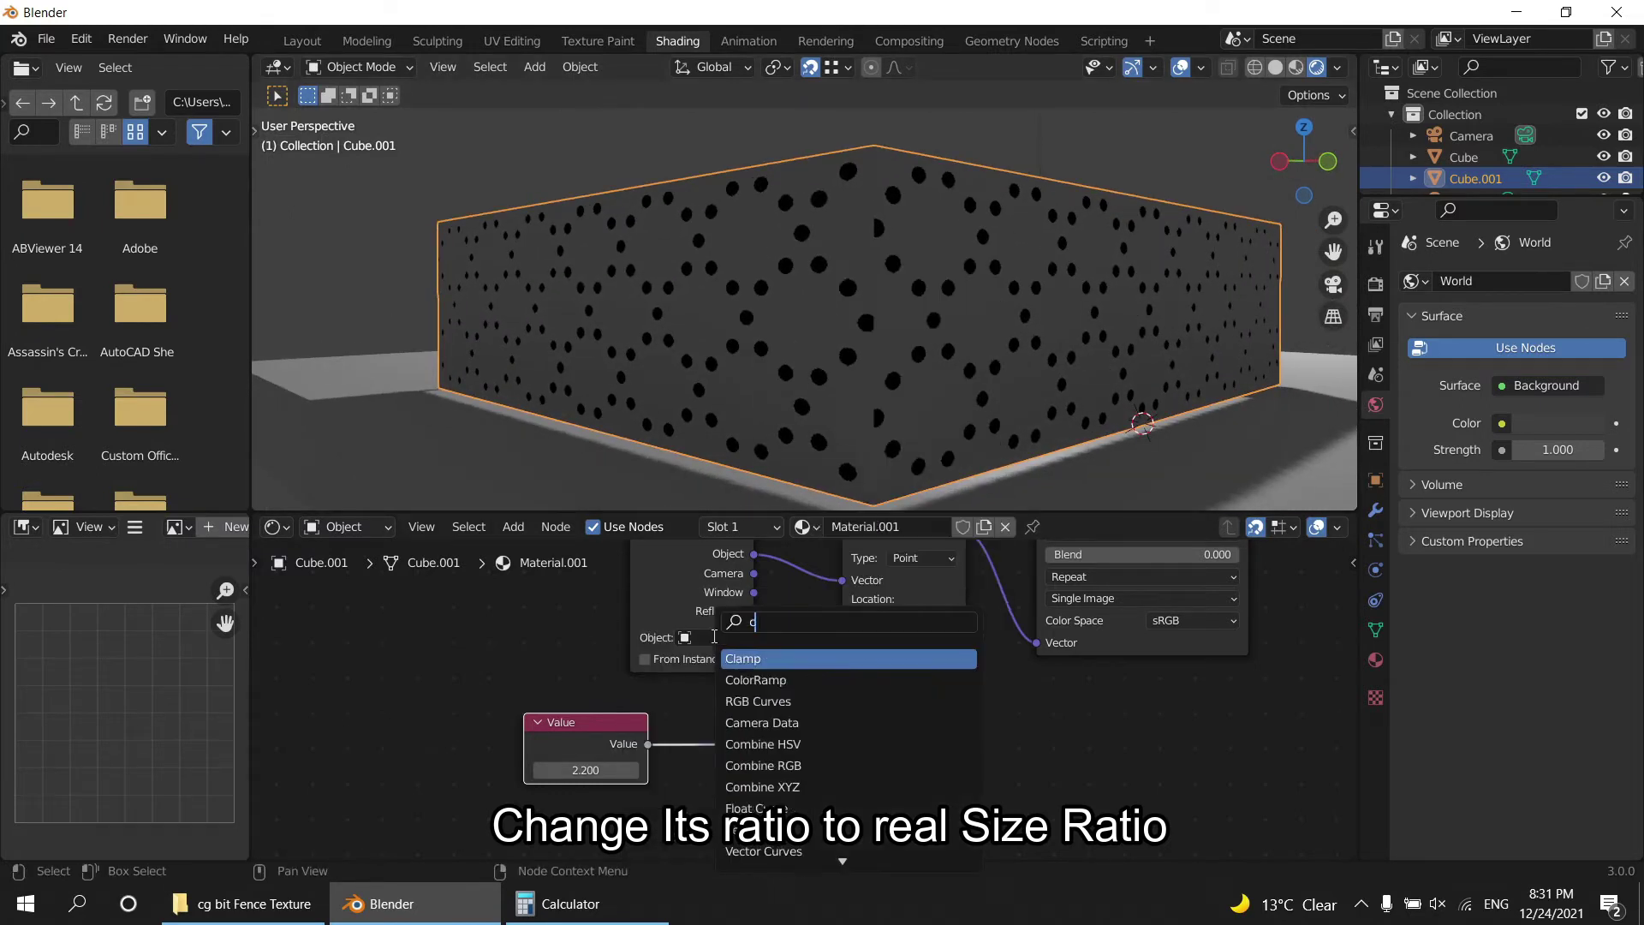
{"action": "type", "text": "omb"}
{"action": "key", "text": "Down"}
{"action": "key", "text": "Down"}
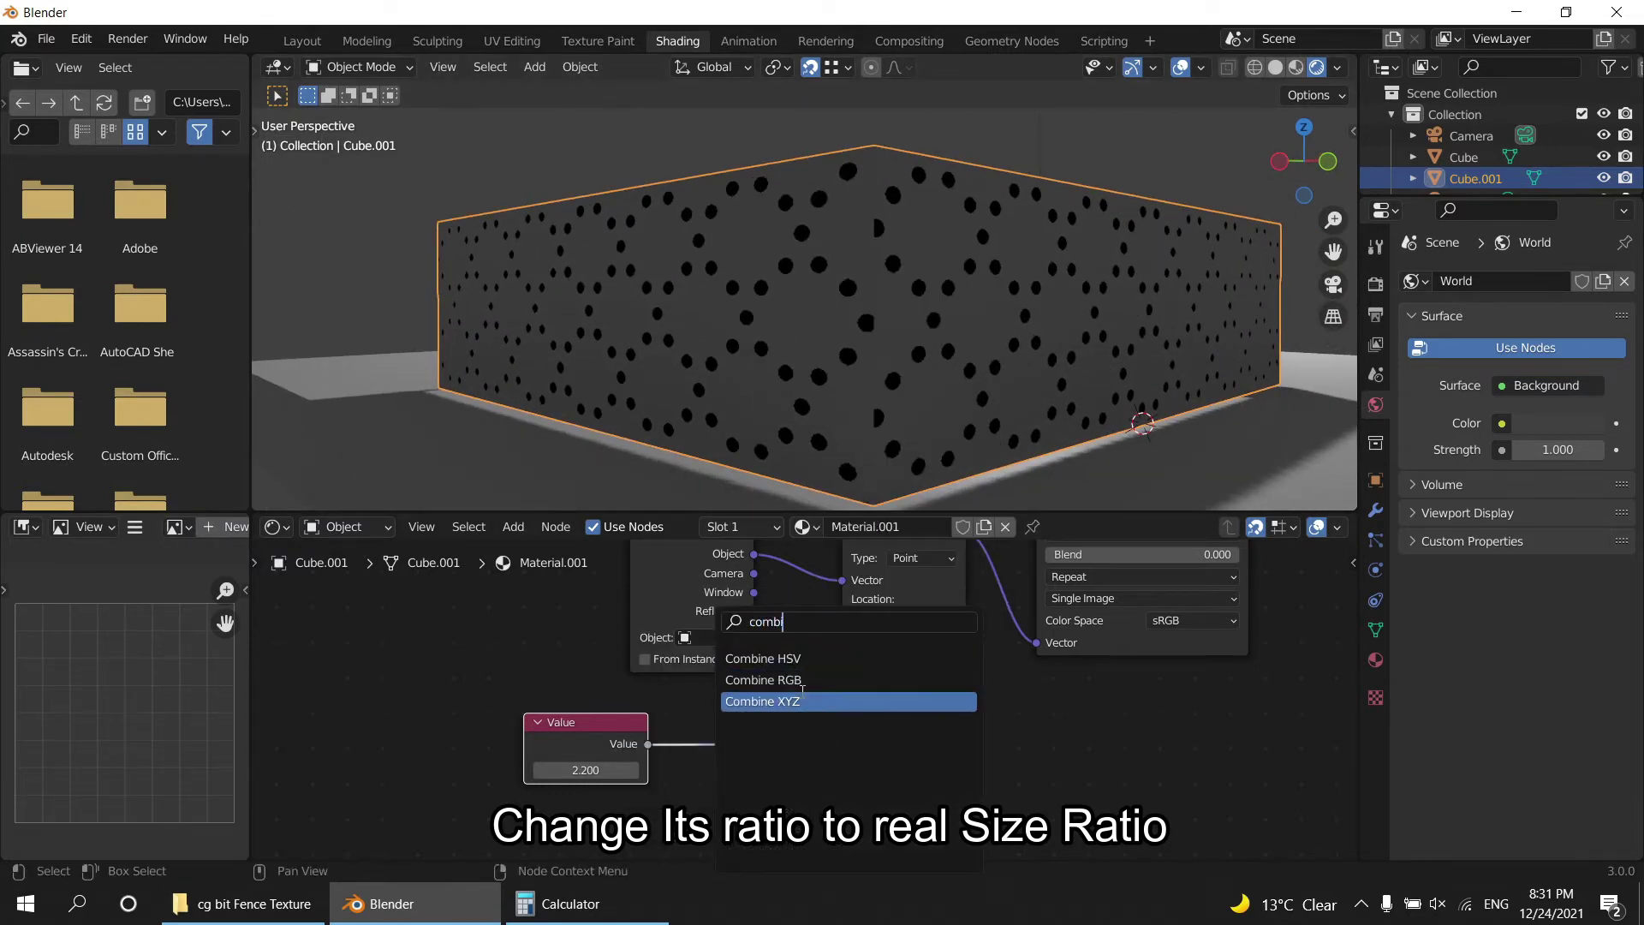
{"action": "key", "text": "Return"}
{"action": "left_click", "coordinate": [870, 785]}
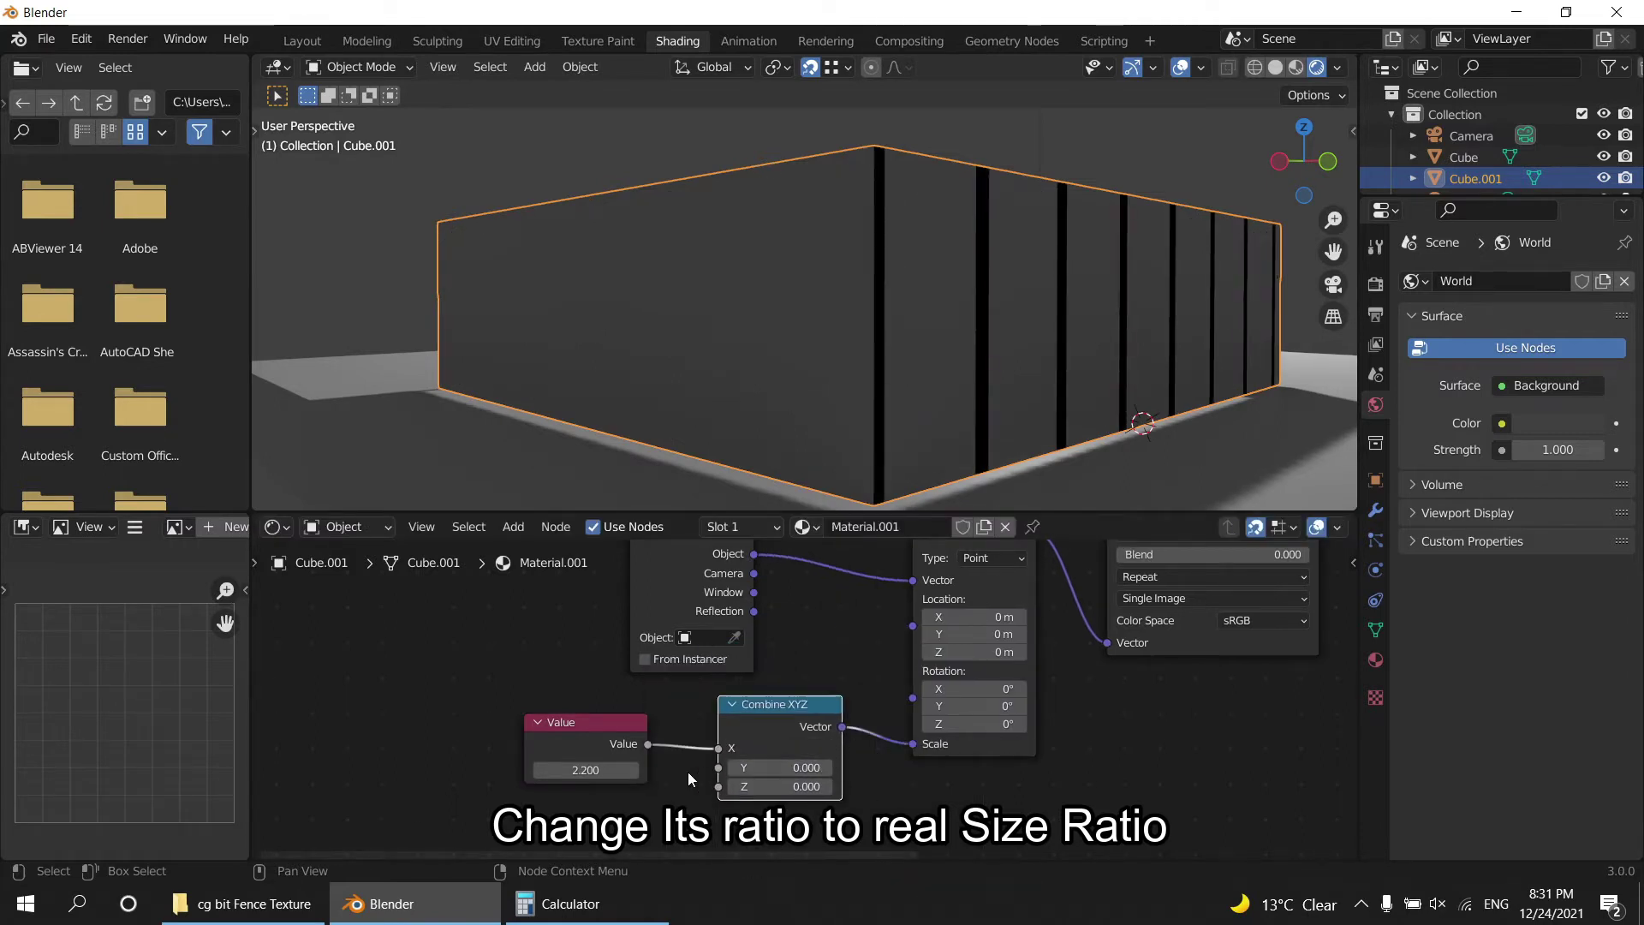
{"action": "middle_click_drag", "start_coordinate": [688, 779], "coordinate": [740, 763]}
{"action": "left_click_drag", "start_coordinate": [769, 732], "coordinate": [588, 717]}
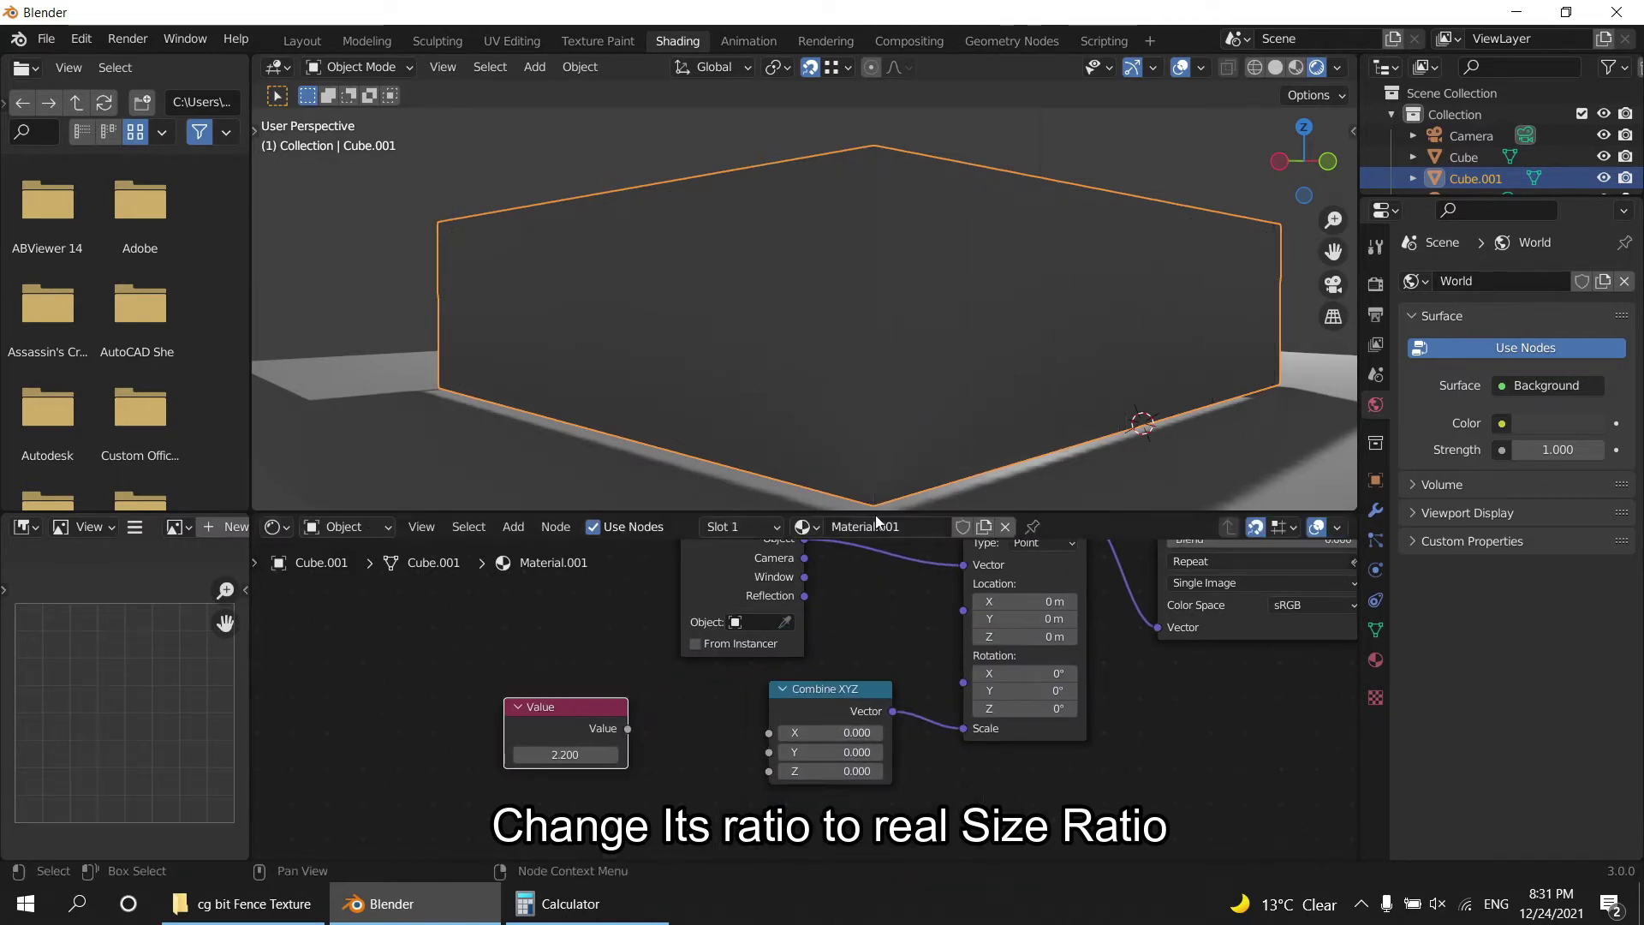
Feed a 4.700 Value into Combine XYZ X and Y and set Z to -6.200.
{"action": "mouse_move", "coordinate": [842, 739]}
{"action": "left_mouse_down"}
{"action": "mouse_move", "coordinate": [865, 752]}
{"action": "mouse_move", "coordinate": [835, 771]}
{"action": "left_mouse_up"}
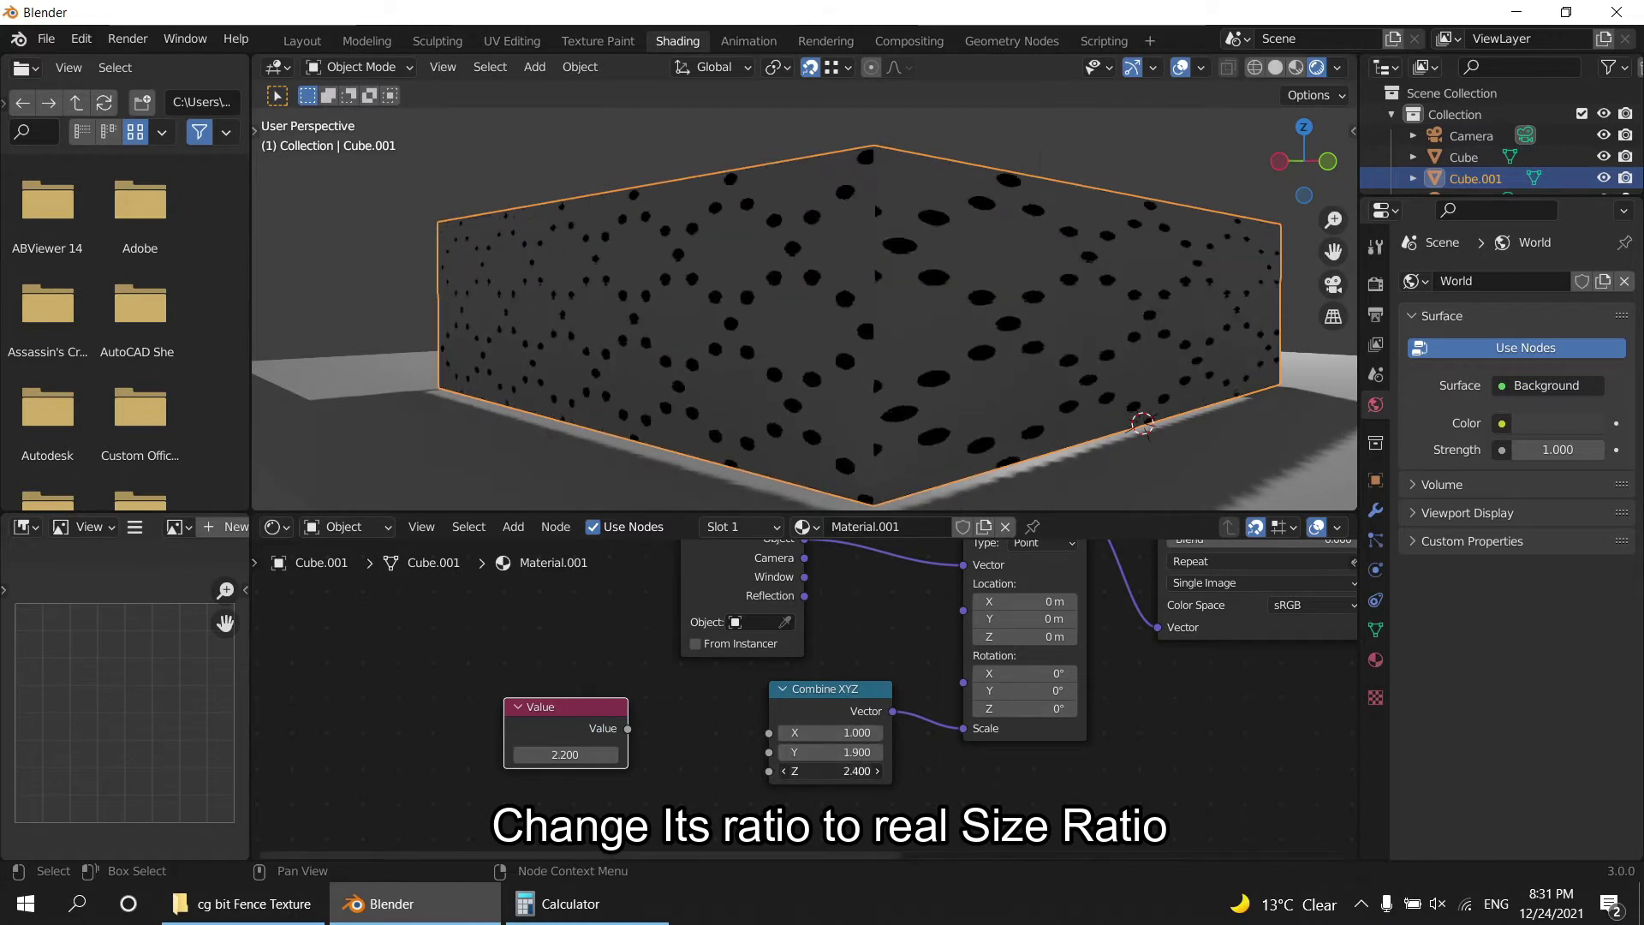
{"action": "left_click_drag", "start_coordinate": [628, 729], "coordinate": [771, 734]}
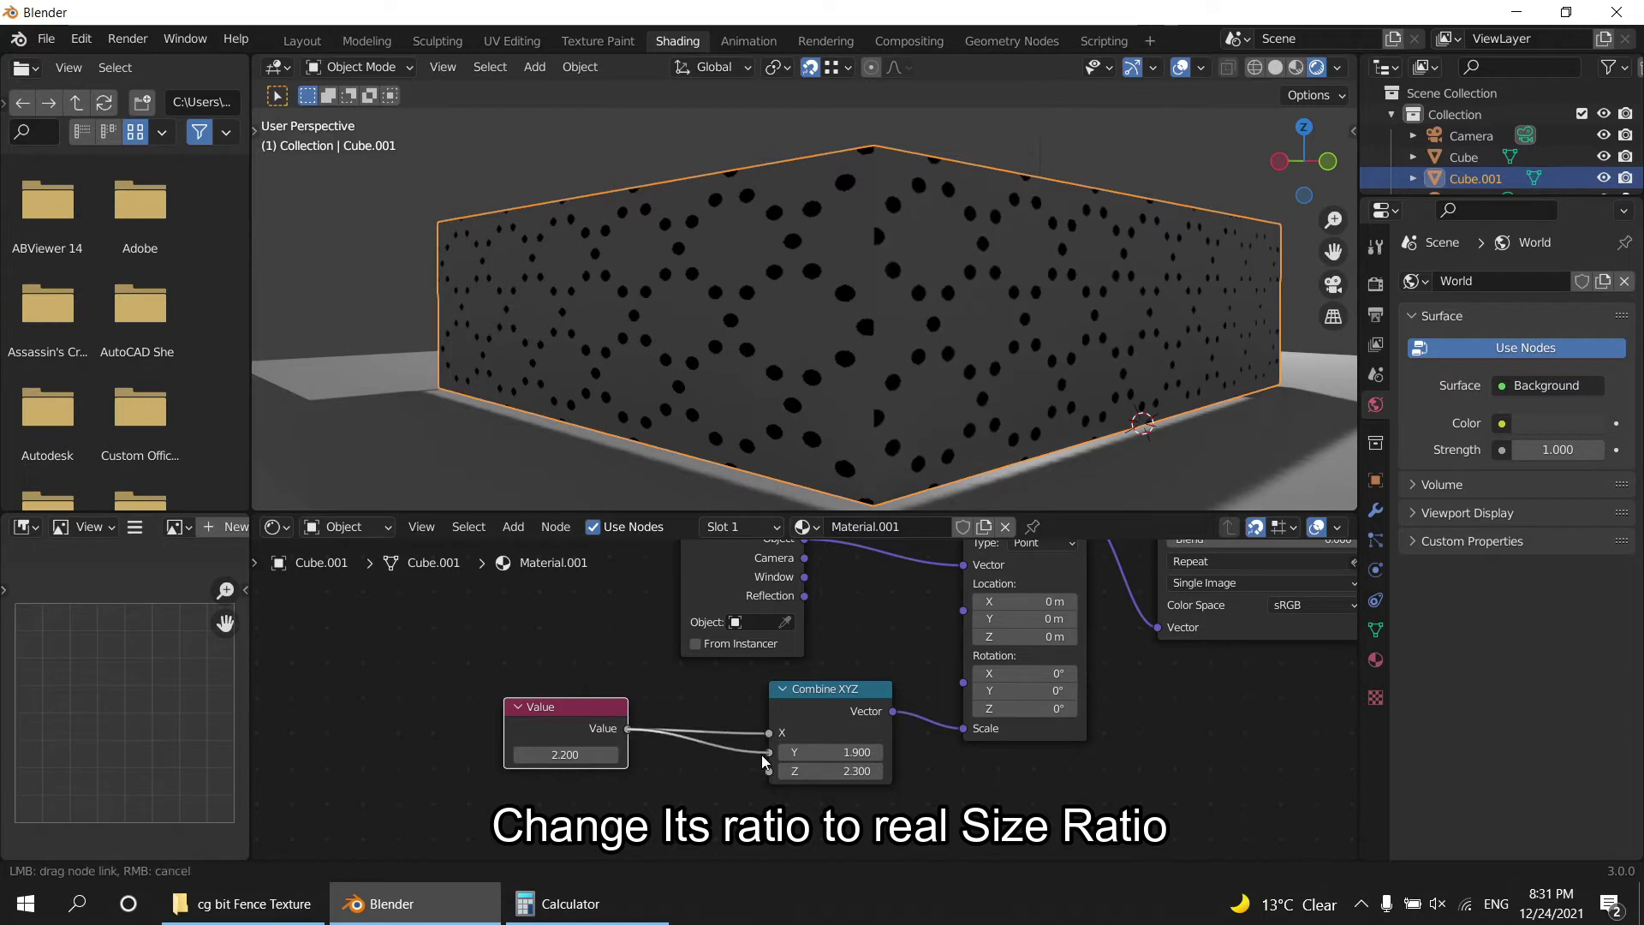
{"action": "left_click_drag", "start_coordinate": [631, 730], "coordinate": [769, 752]}
{"action": "mouse_move", "coordinate": [565, 755]}
{"action": "left_mouse_down"}
{"action": "mouse_move", "coordinate": [616, 754]}
{"action": "mouse_move", "coordinate": [531, 754]}
{"action": "mouse_move", "coordinate": [600, 754]}
{"action": "left_mouse_up"}
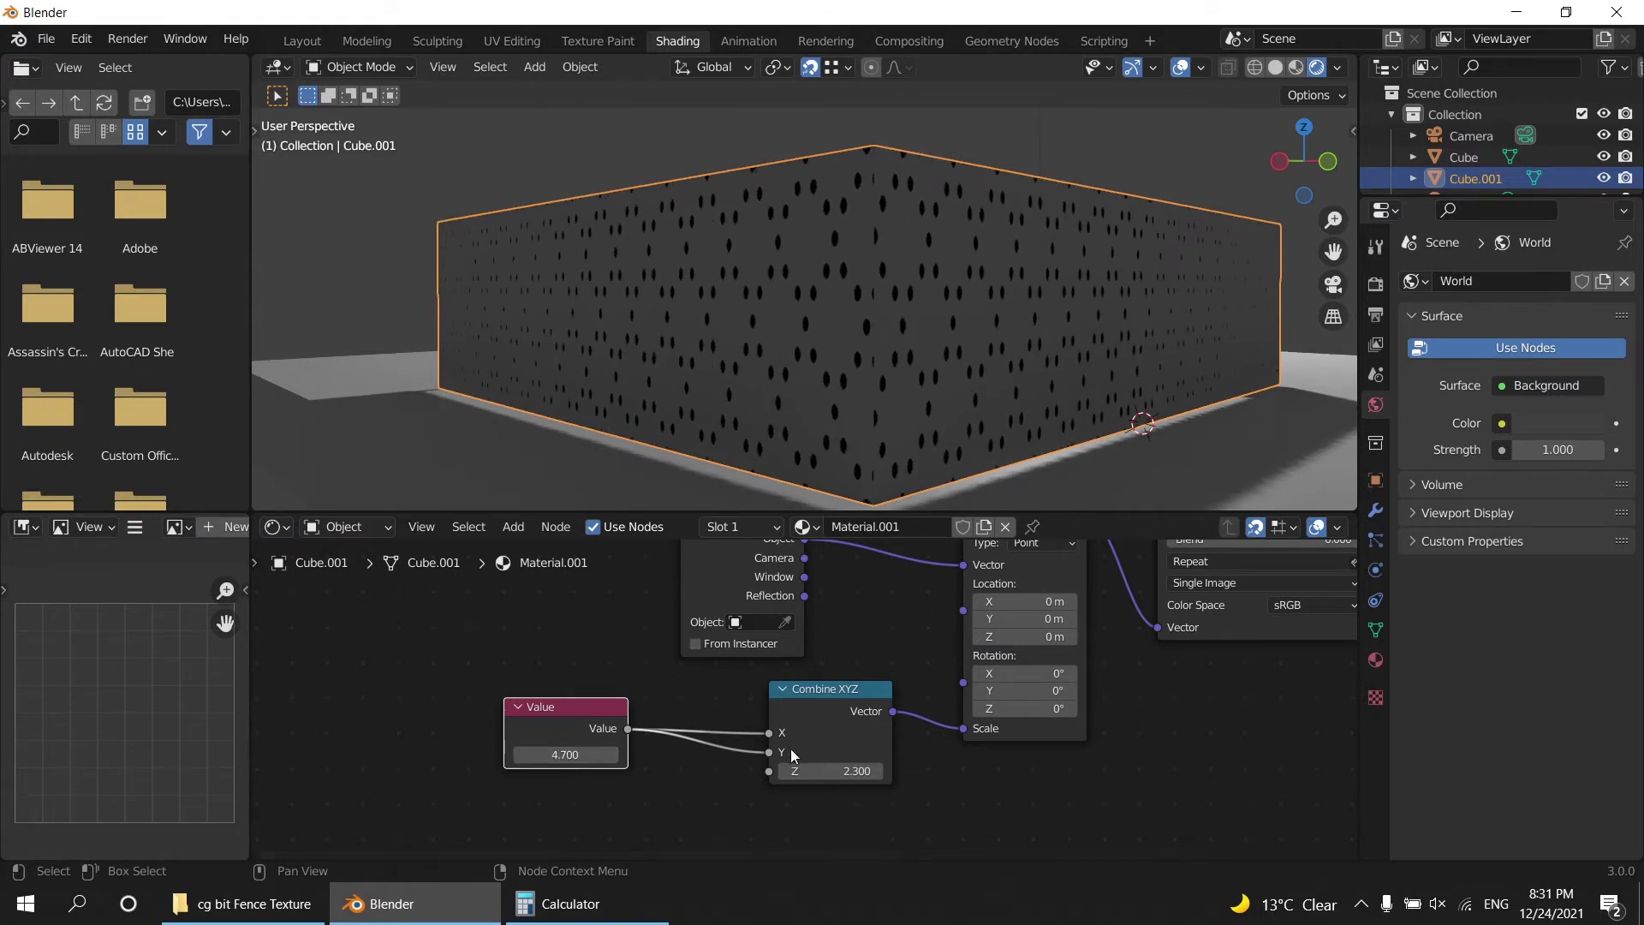
{"action": "left_click_drag", "start_coordinate": [831, 771], "coordinate": [728, 771]}
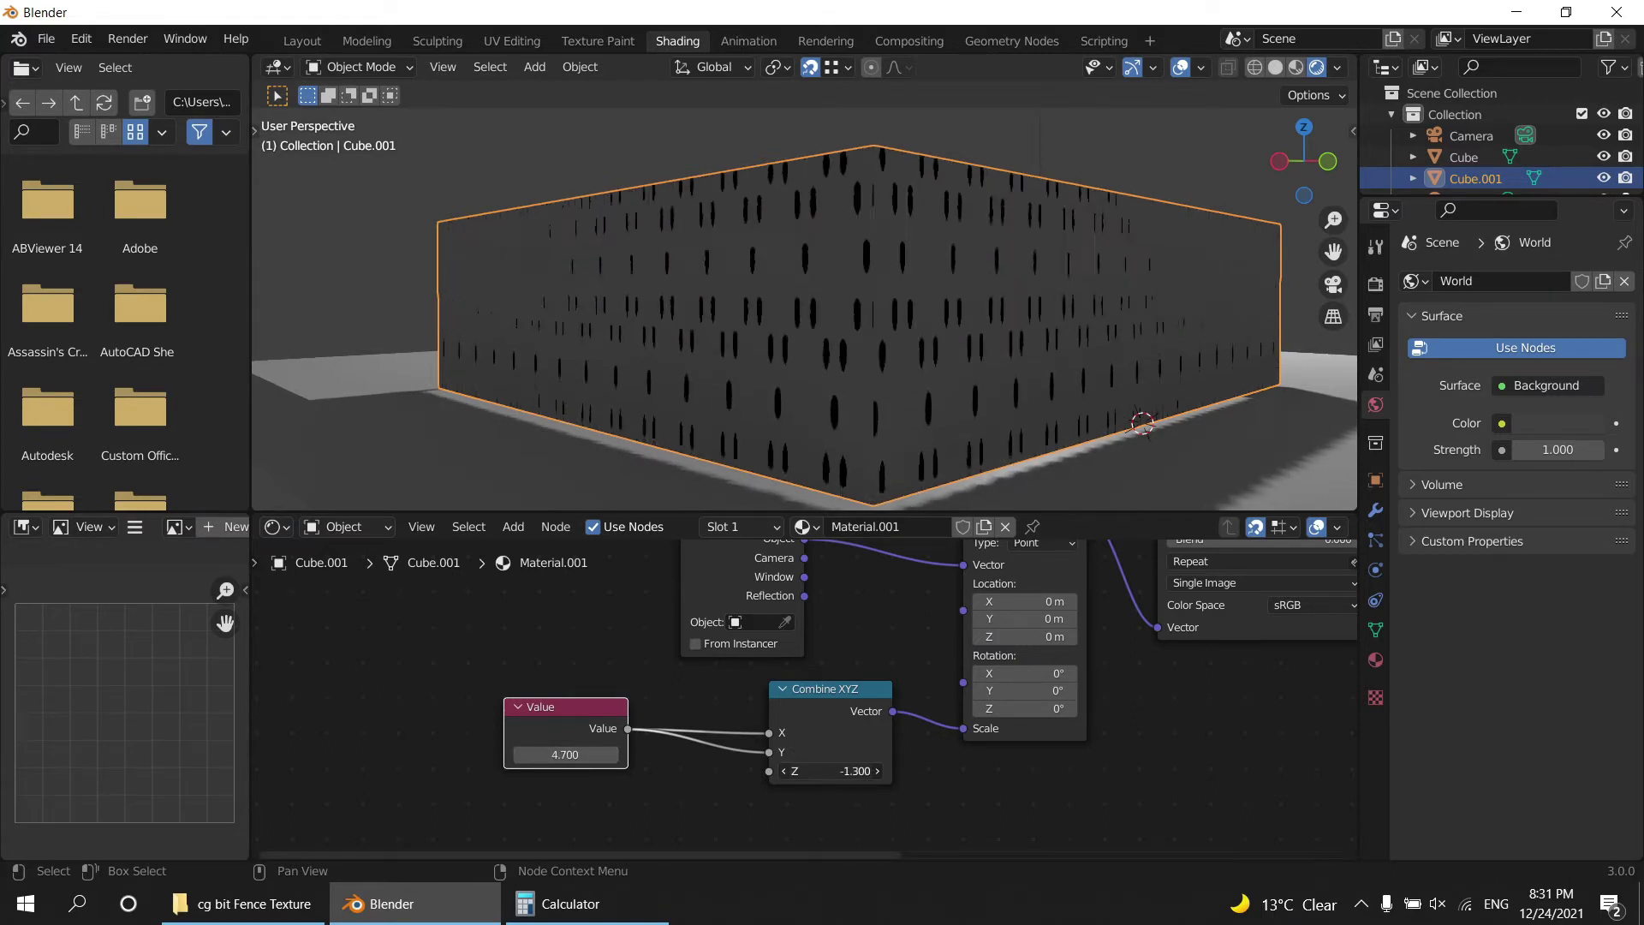
{"action": "mouse_move", "coordinate": [831, 771]}
{"action": "left_mouse_down"}
{"action": "mouse_move", "coordinate": [753, 771]}
{"action": "mouse_move", "coordinate": [822, 771]}
{"action": "left_mouse_up"}
{"action": "middle_click_drag", "start_coordinate": [939, 413], "coordinate": [896, 324]}
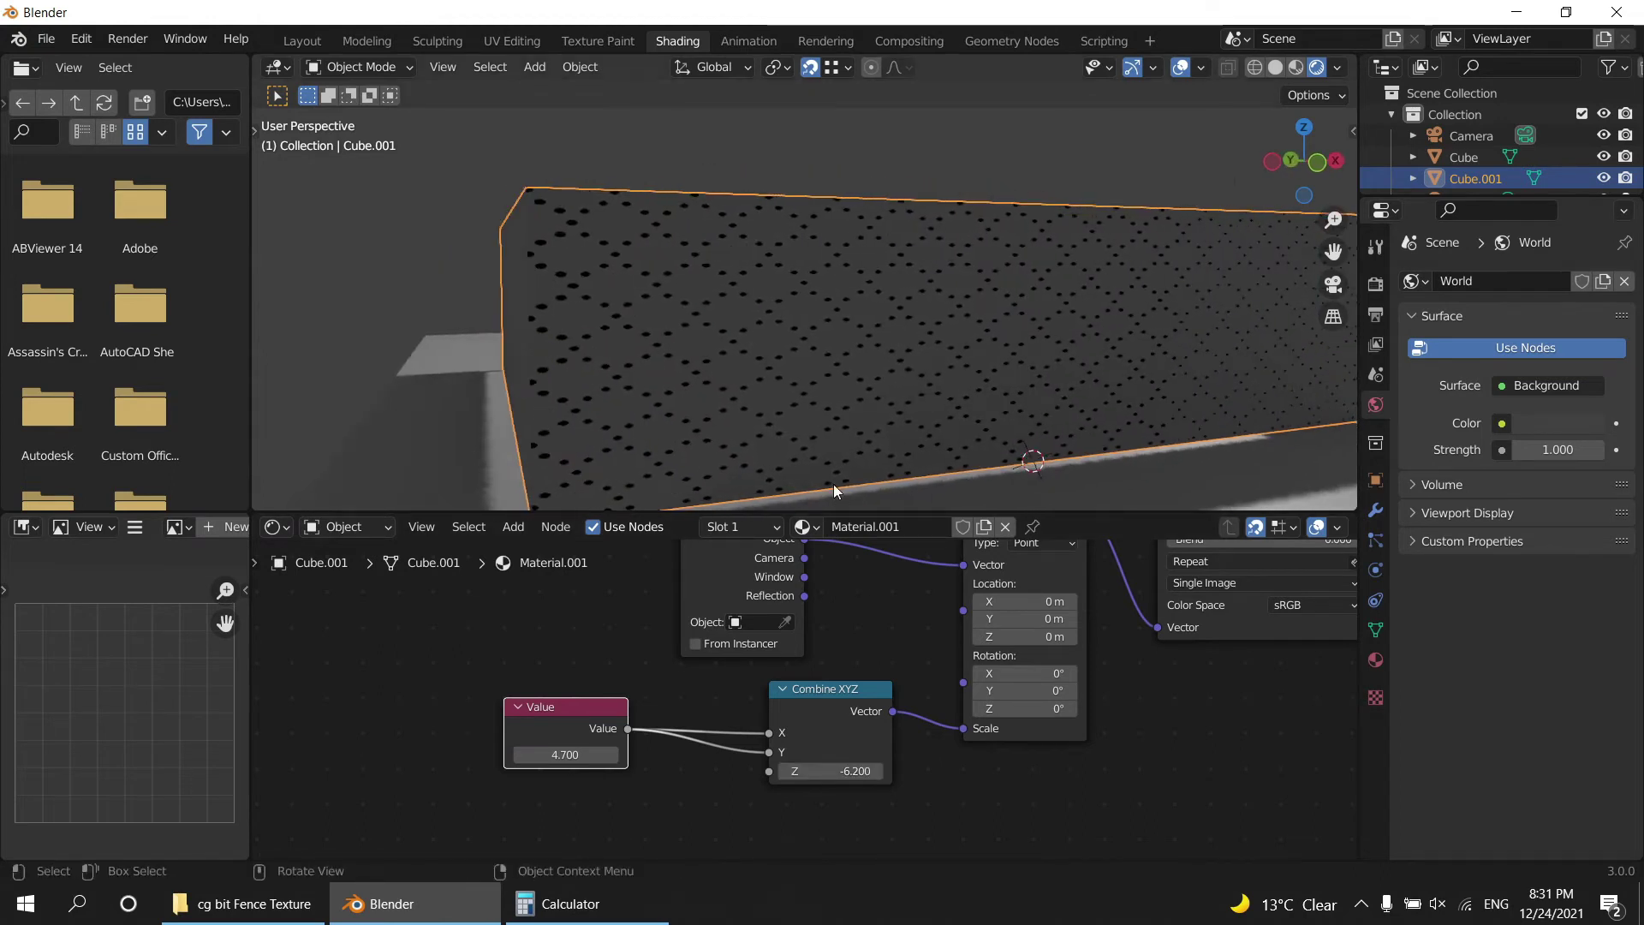
{"action": "middle_click_drag", "start_coordinate": [687, 805], "coordinate": [733, 675]}
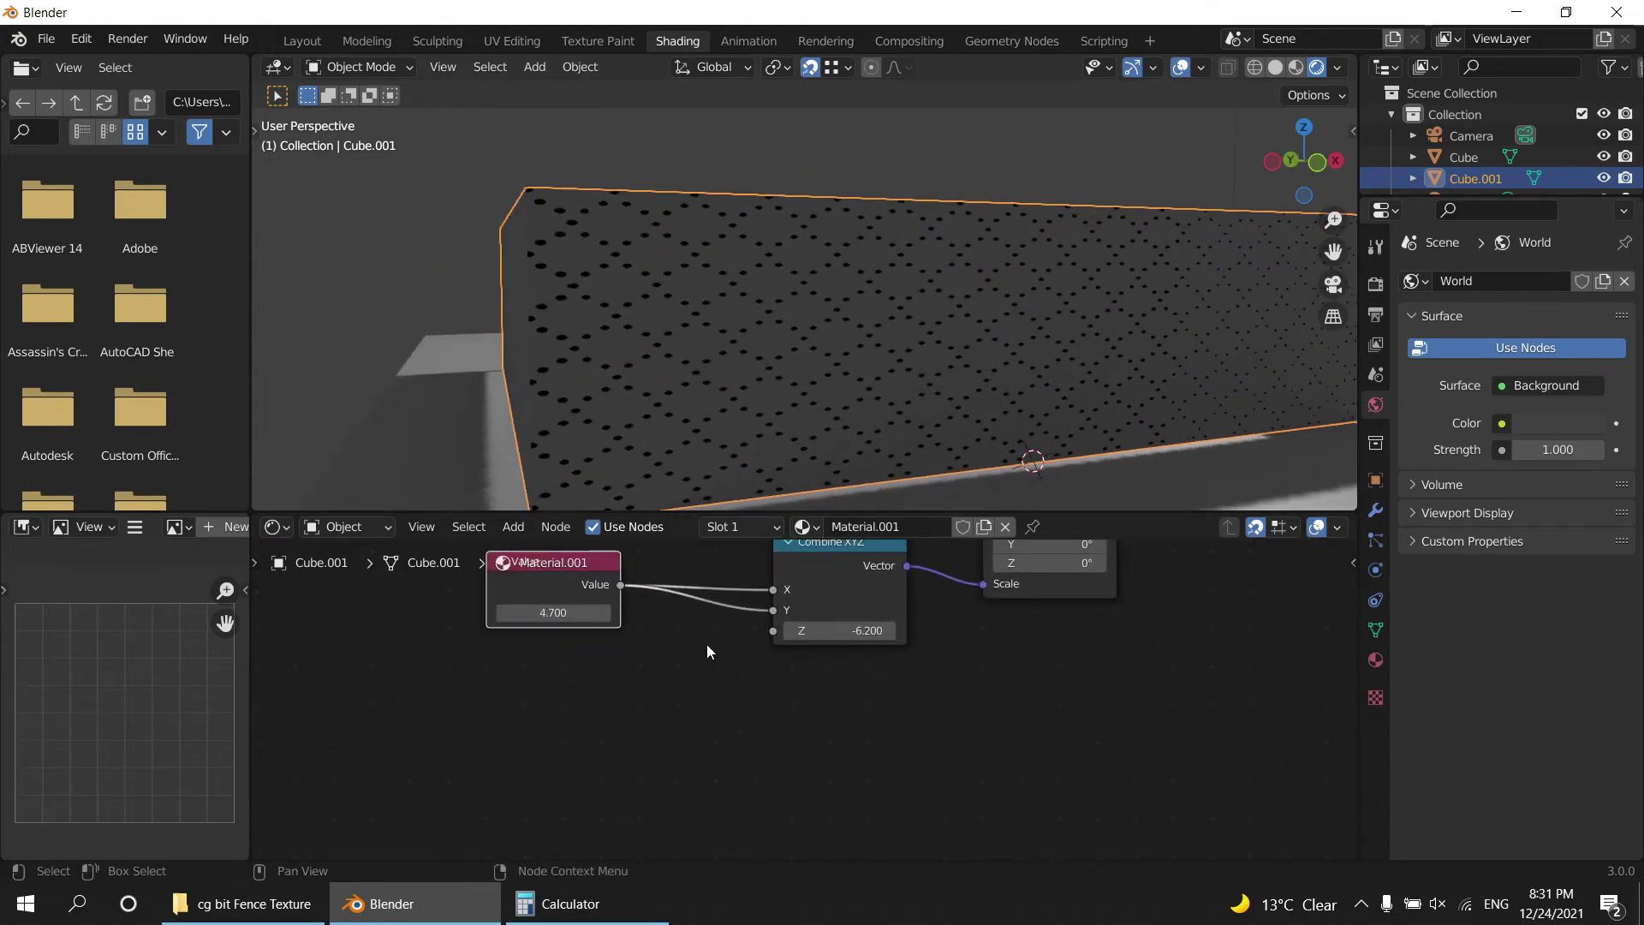
Check Fence Texture.png's 1024 x 1390 dimensions in its Explorer Properties.
{"action": "left_click", "coordinate": [231, 903]}
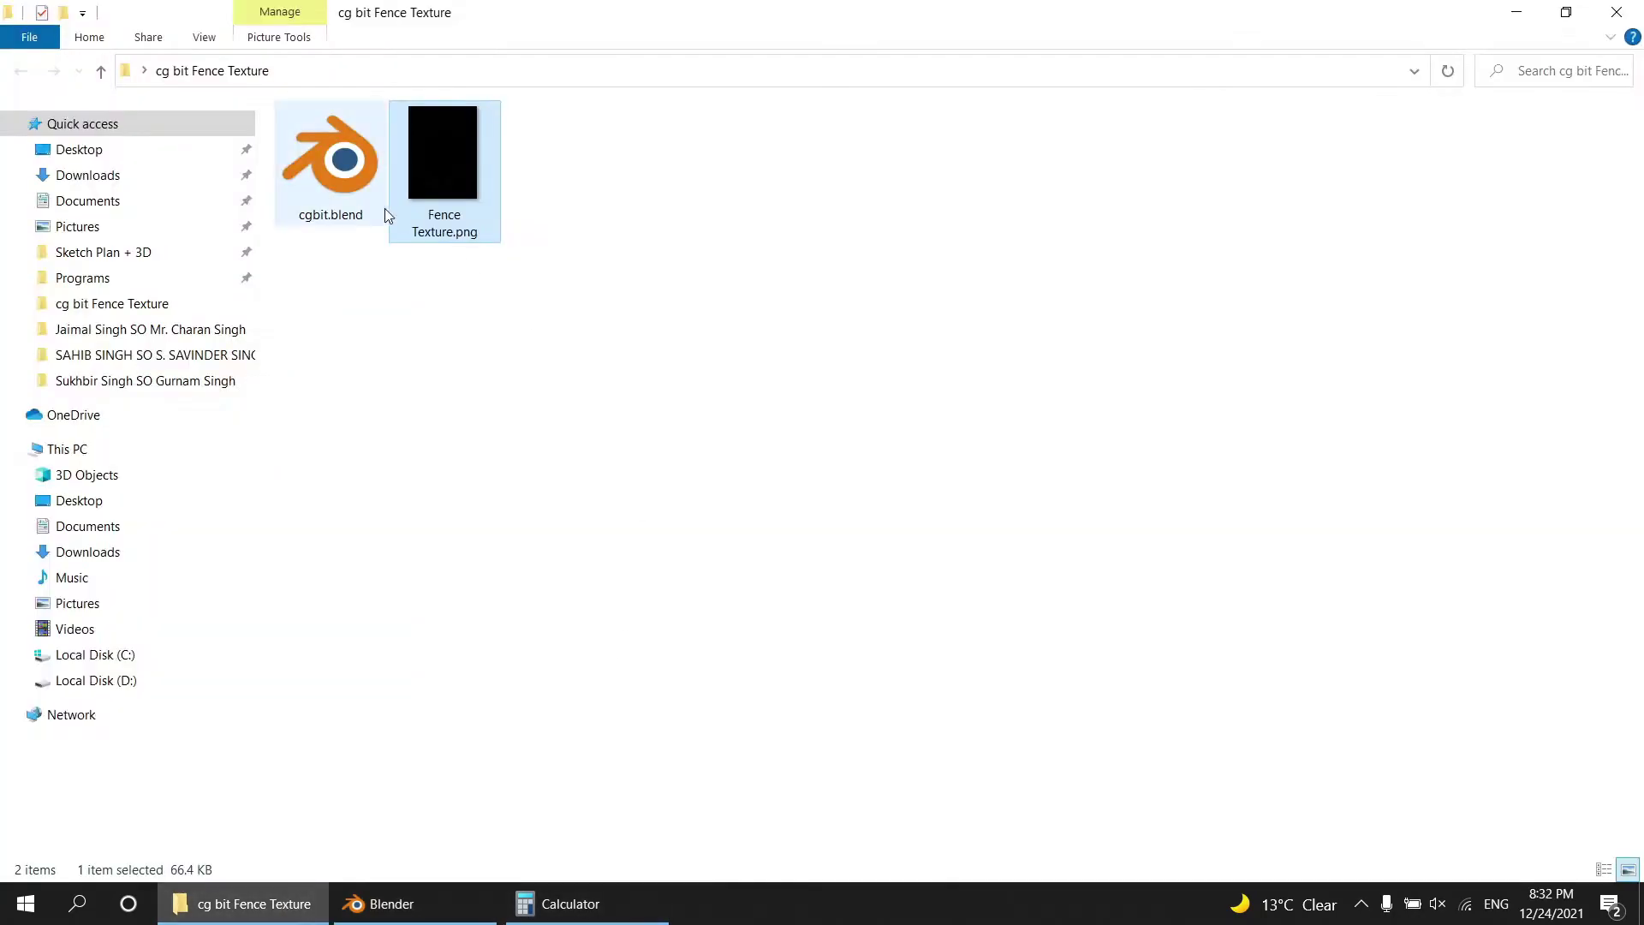
{"action": "right_click", "coordinate": [440, 144]}
{"action": "left_click", "coordinate": [514, 868]}
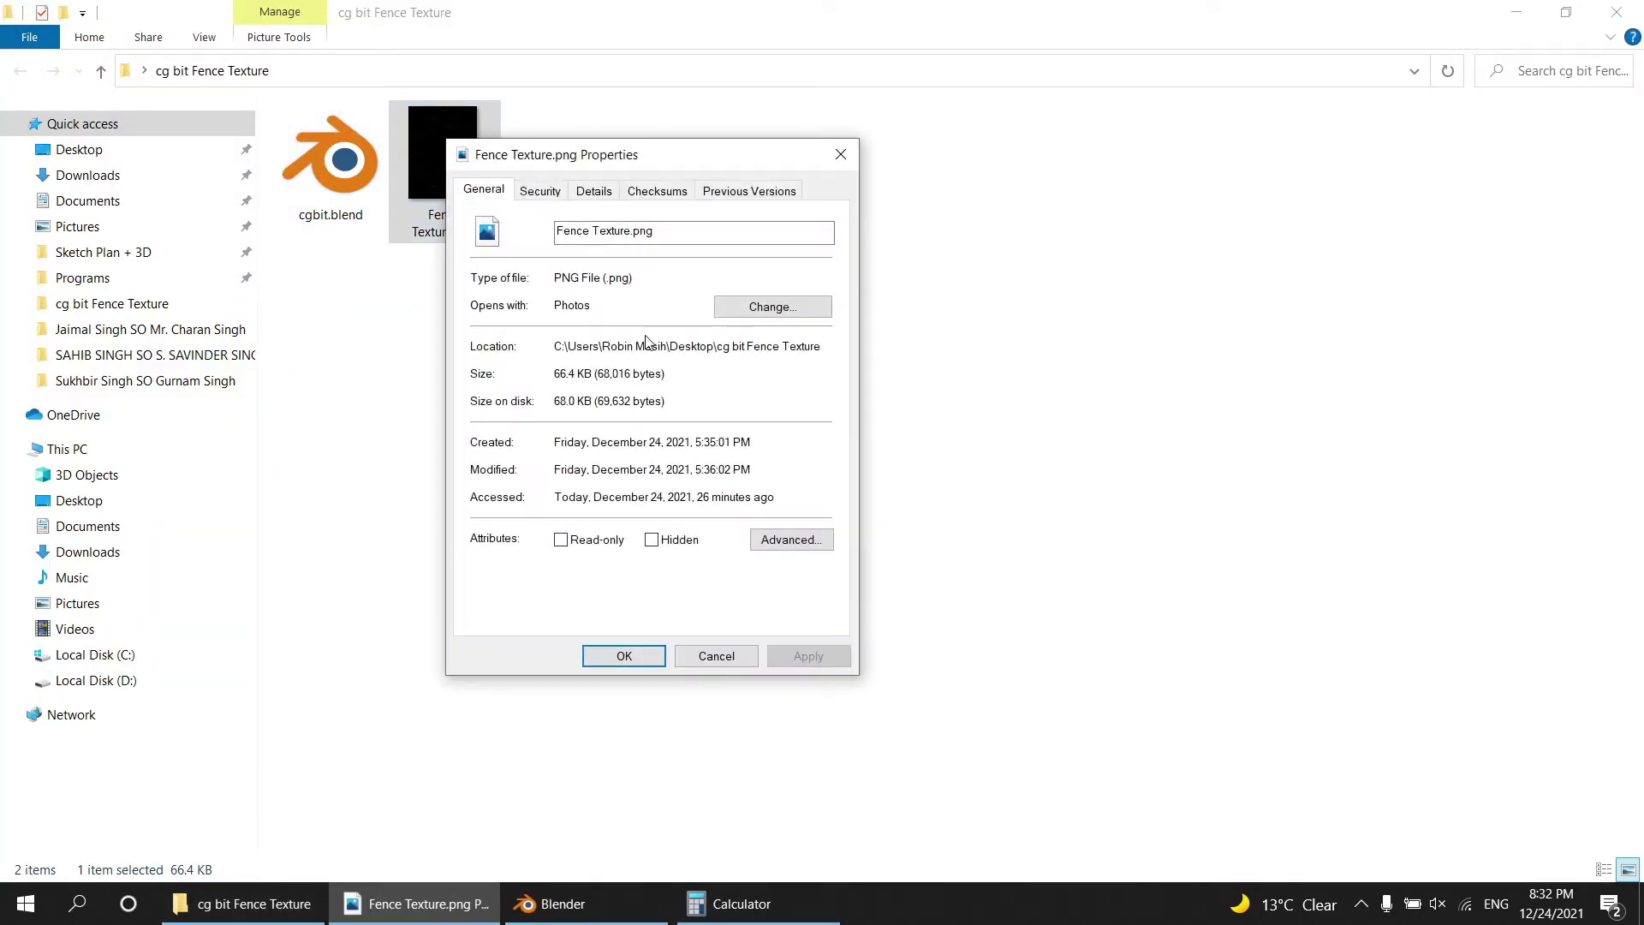
{"action": "left_click", "coordinate": [594, 190]}
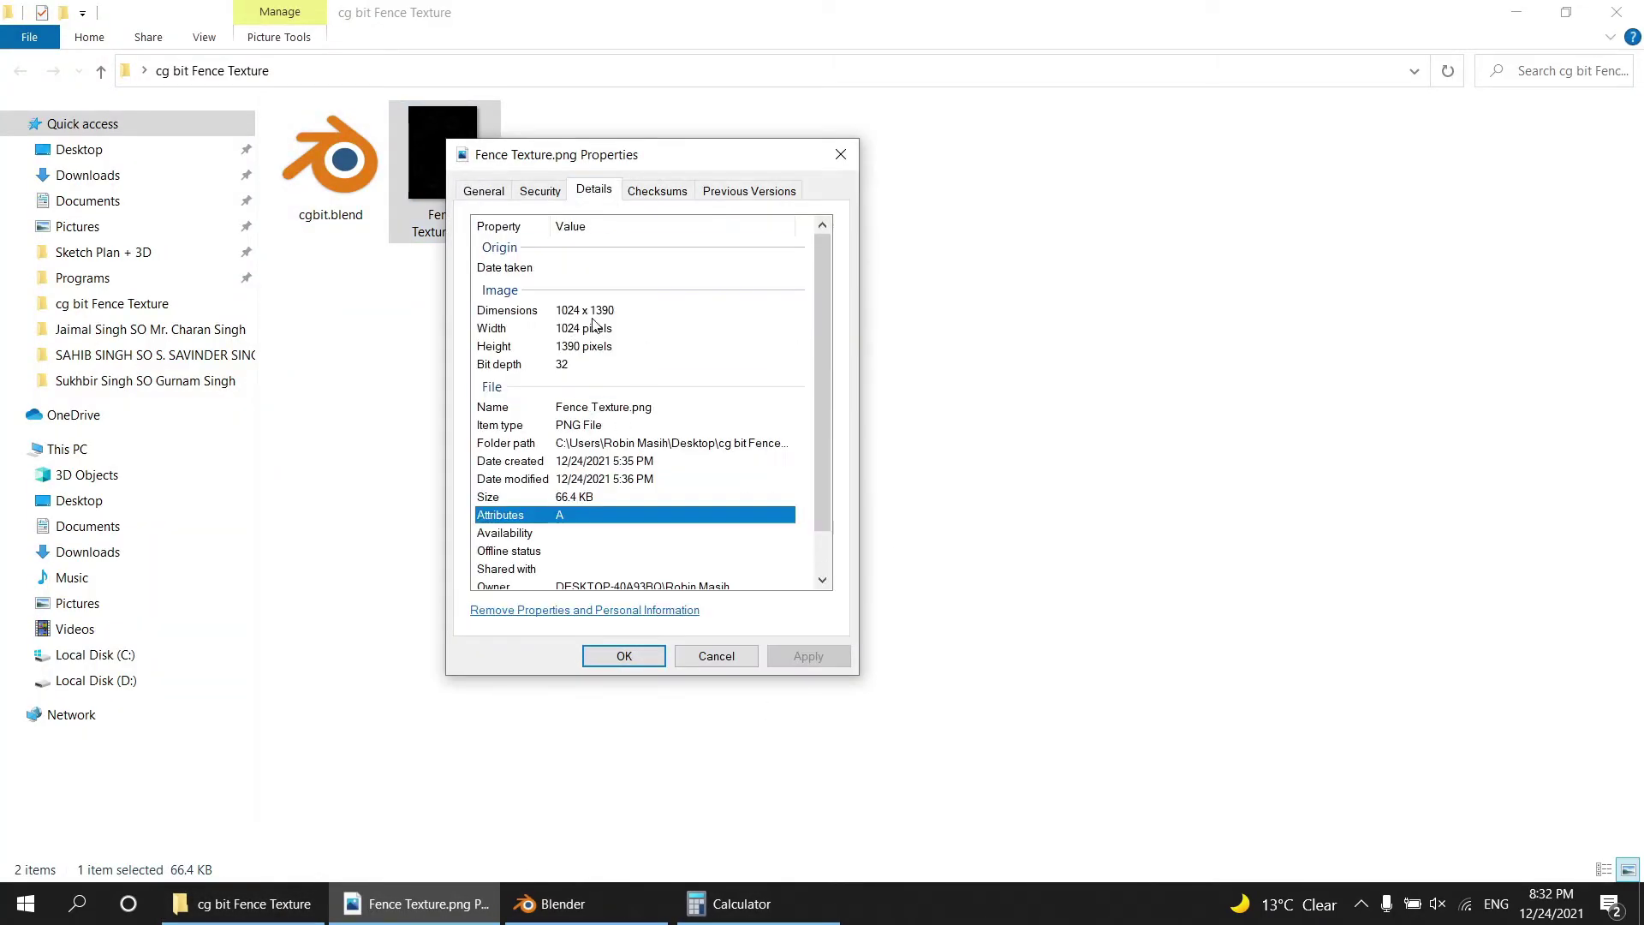
Enter the width 1024 in Calculator and open Notepad to note the values.
{"action": "left_click", "coordinate": [742, 904]}
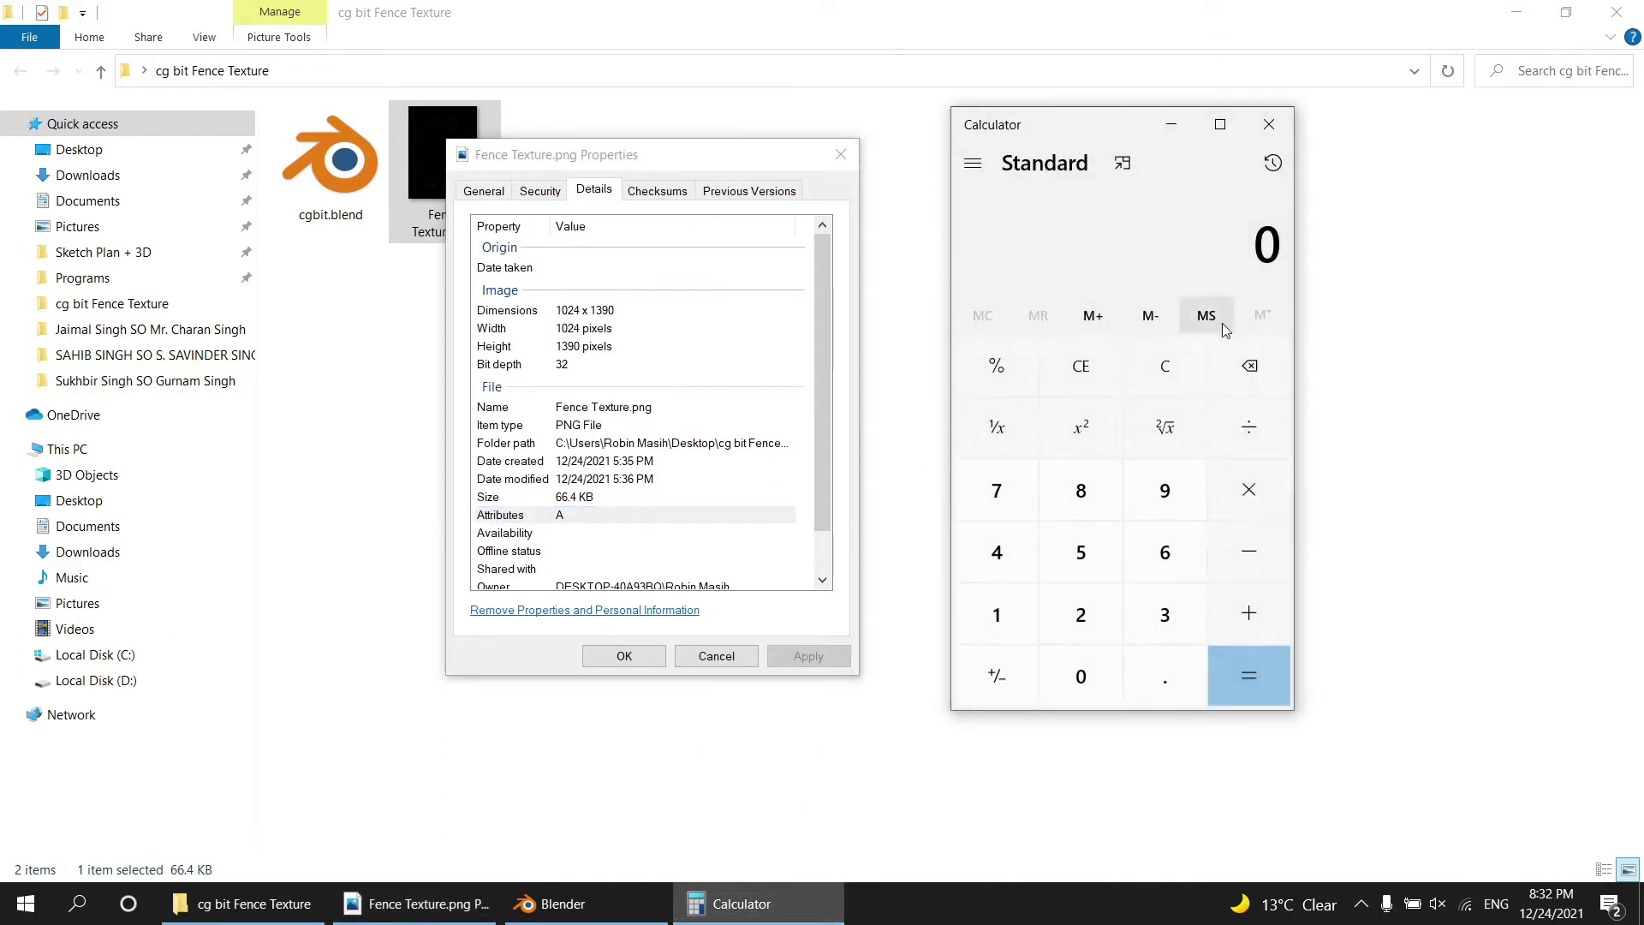
{"action": "left_click", "coordinate": [994, 618]}
{"action": "left_click", "coordinate": [1081, 677]}
{"action": "left_click", "coordinate": [1080, 615]}
{"action": "left_click", "coordinate": [997, 553]}
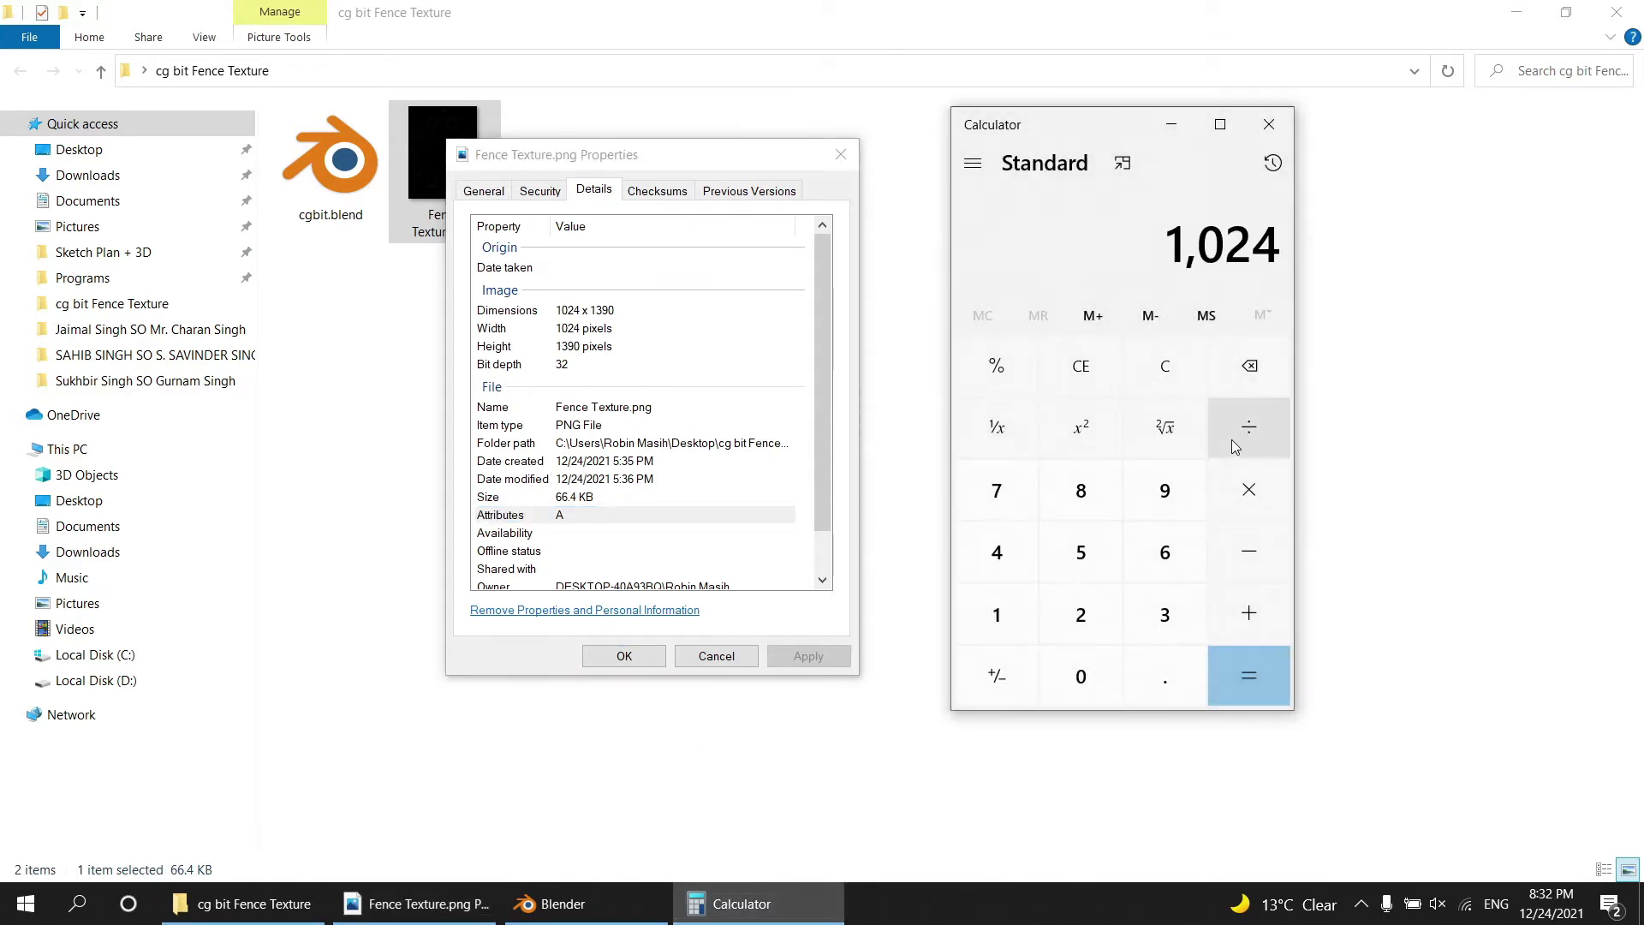
{"action": "key", "text": "super"}
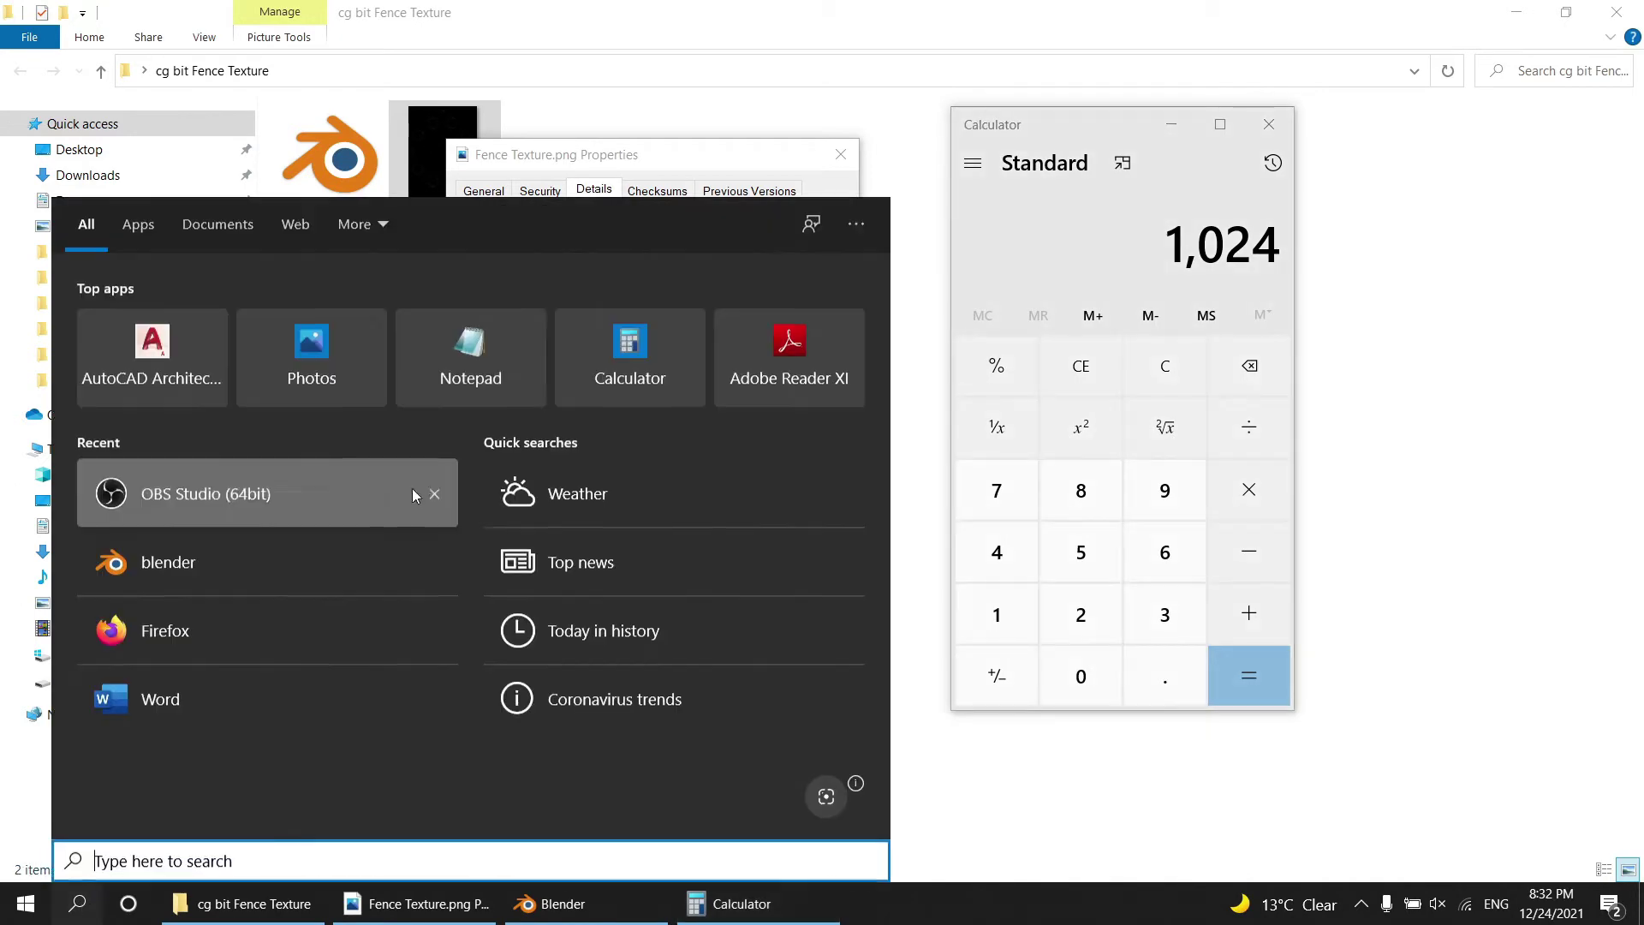
{"action": "left_click", "coordinate": [1077, 467]}
{"action": "type", "text": "1024/1390"}
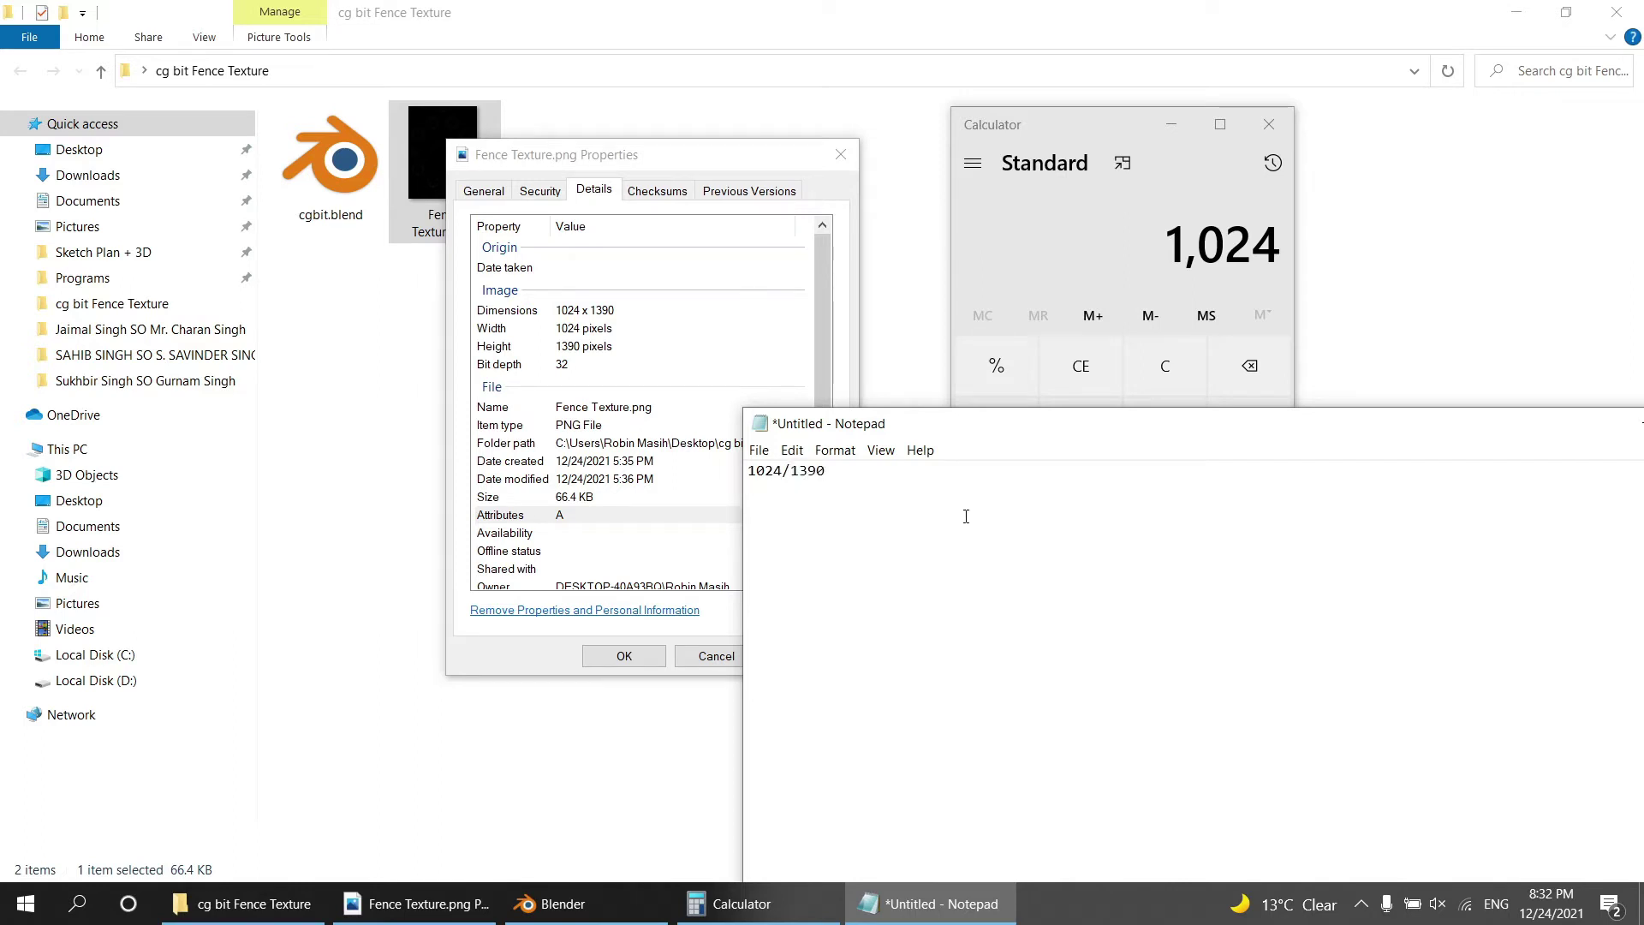
Compute 1024 ÷ 1390 = 0.7367 in Calculator and return to Blender.
{"action": "left_click", "coordinate": [1178, 285]}
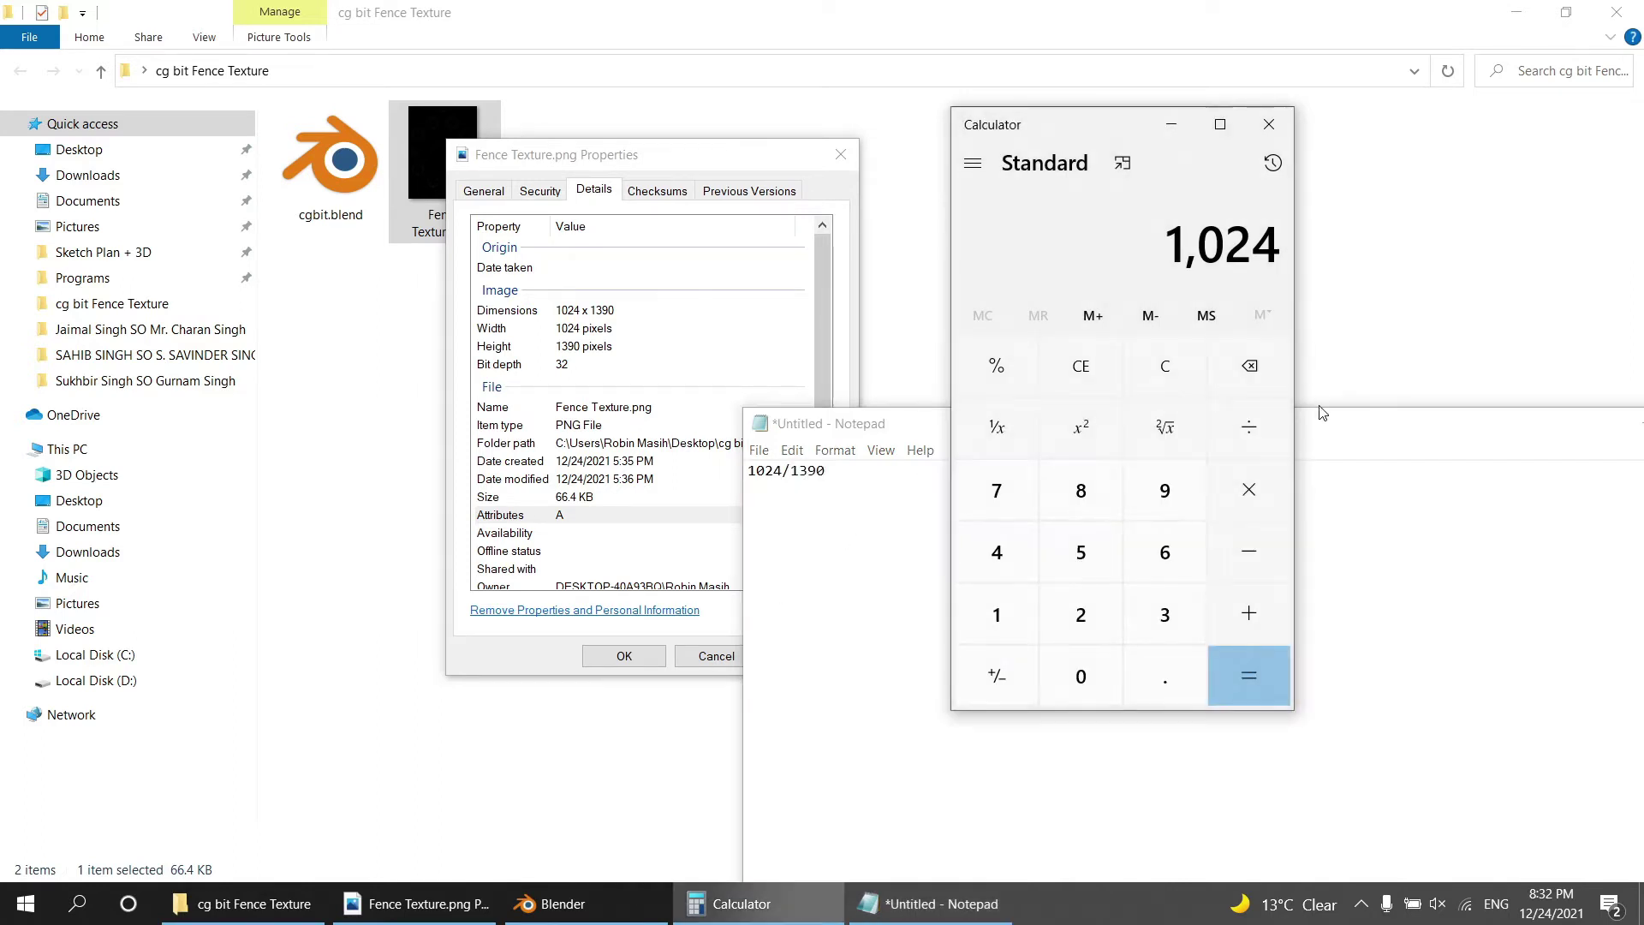
{"action": "left_click", "coordinate": [1248, 427]}
{"action": "left_click", "coordinate": [996, 615]}
{"action": "left_click", "coordinate": [1165, 615]}
{"action": "left_click", "coordinate": [1158, 514]}
{"action": "left_click", "coordinate": [1081, 676]}
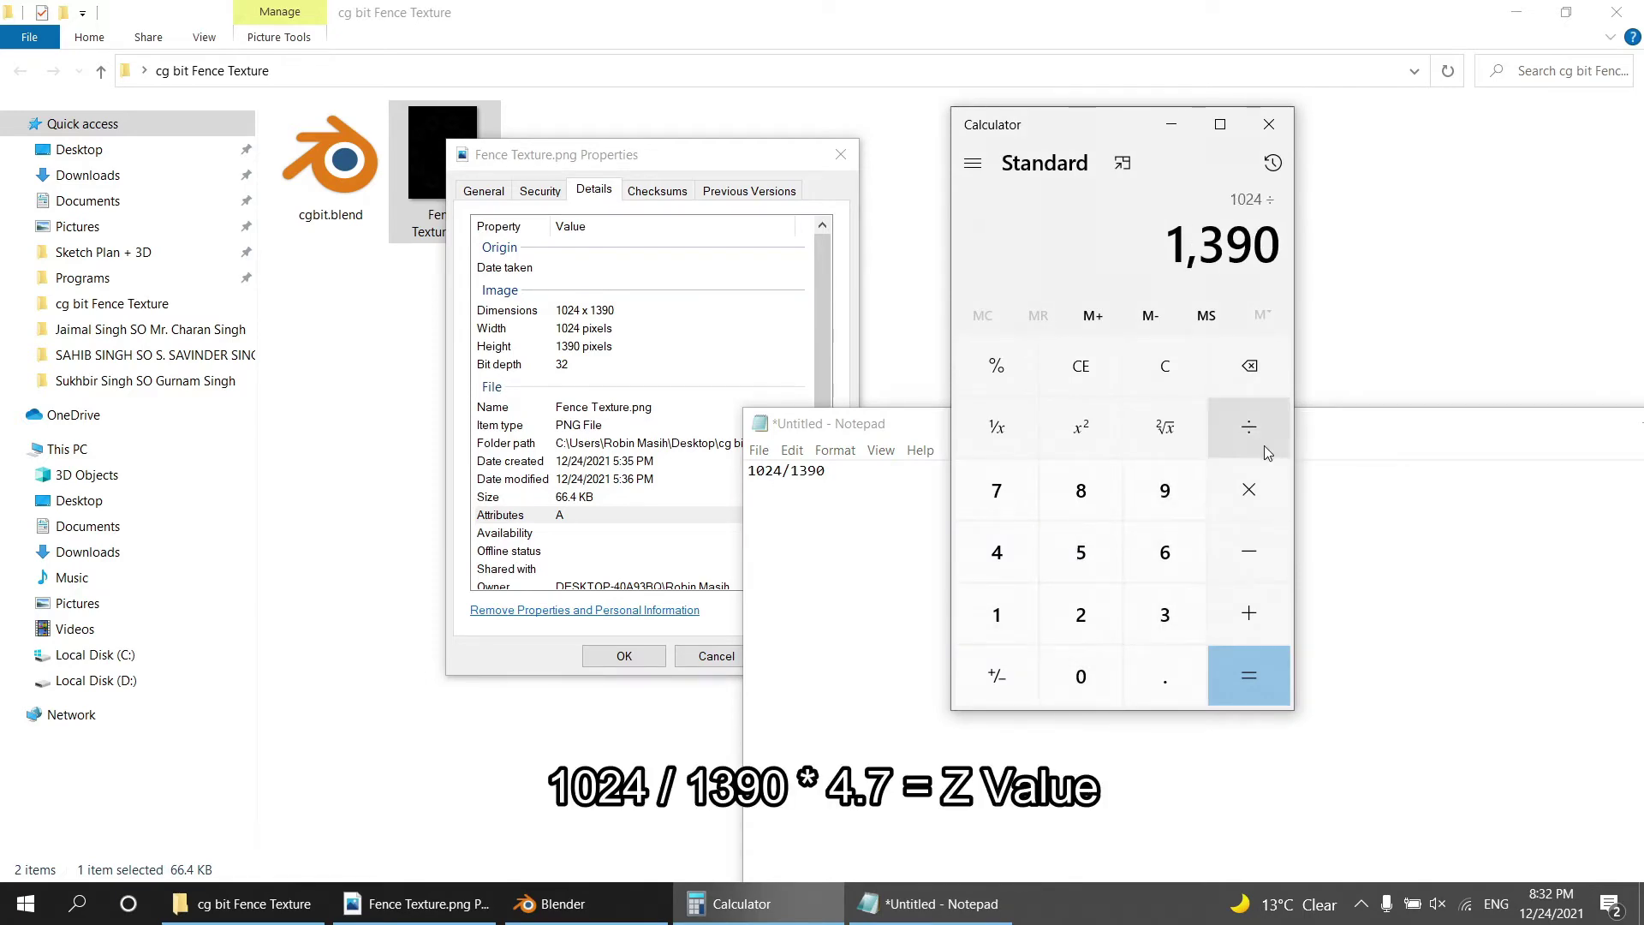
{"action": "left_click", "coordinate": [1262, 440]}
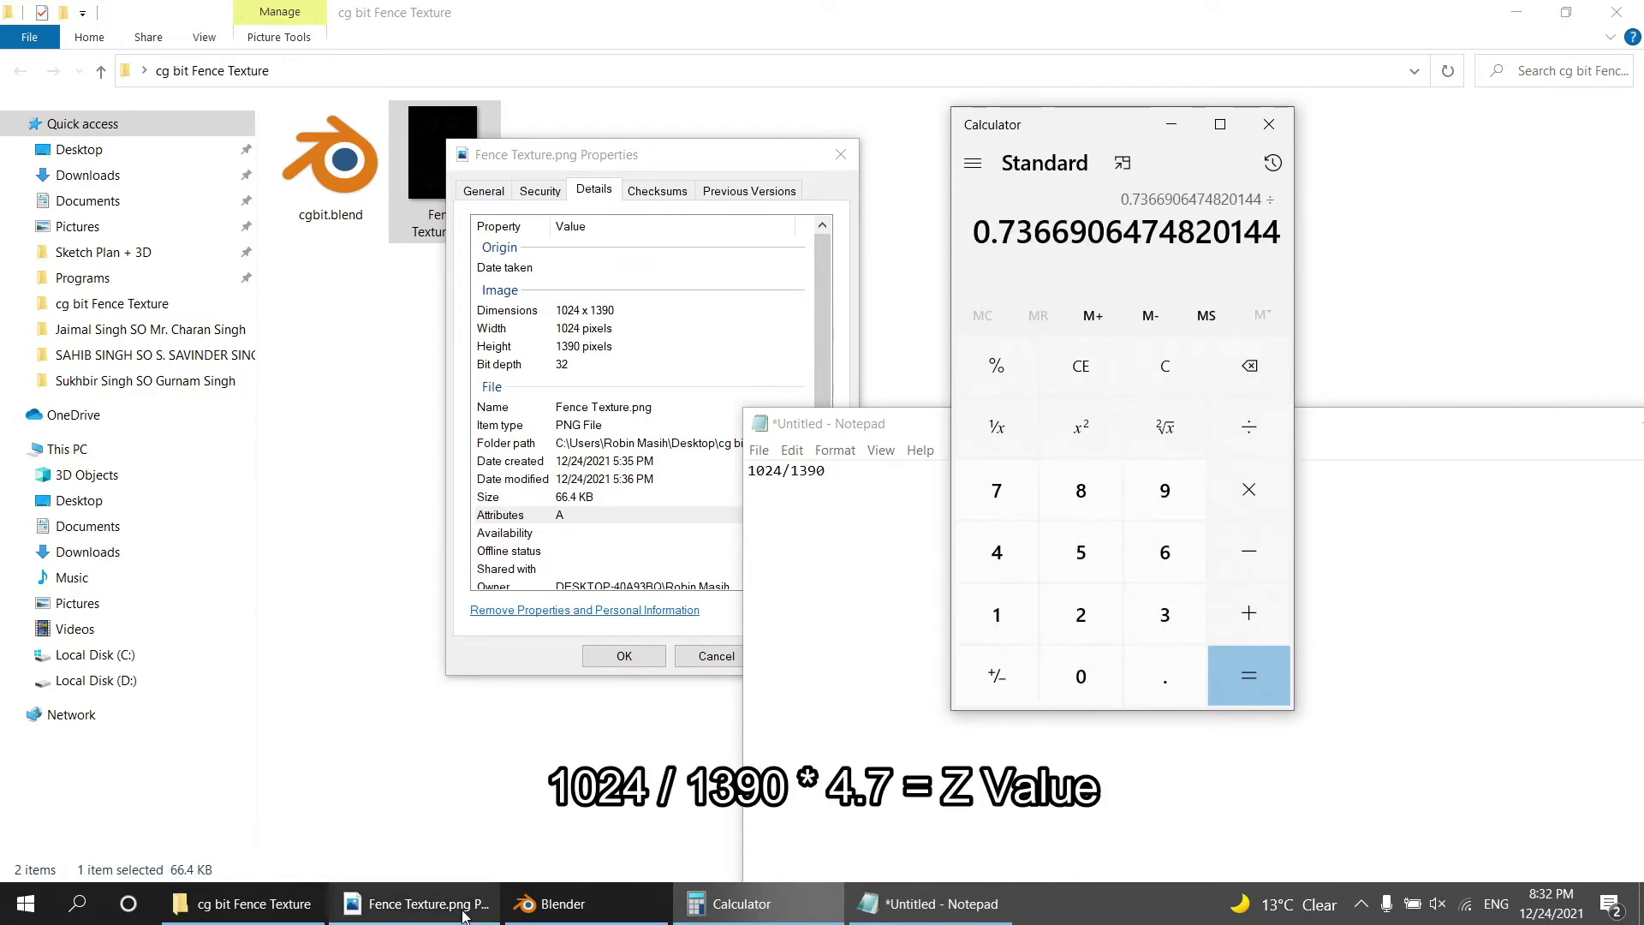
{"action": "left_click", "coordinate": [557, 903]}
{"action": "middle_click_drag", "start_coordinate": [851, 649], "coordinate": [832, 722]}
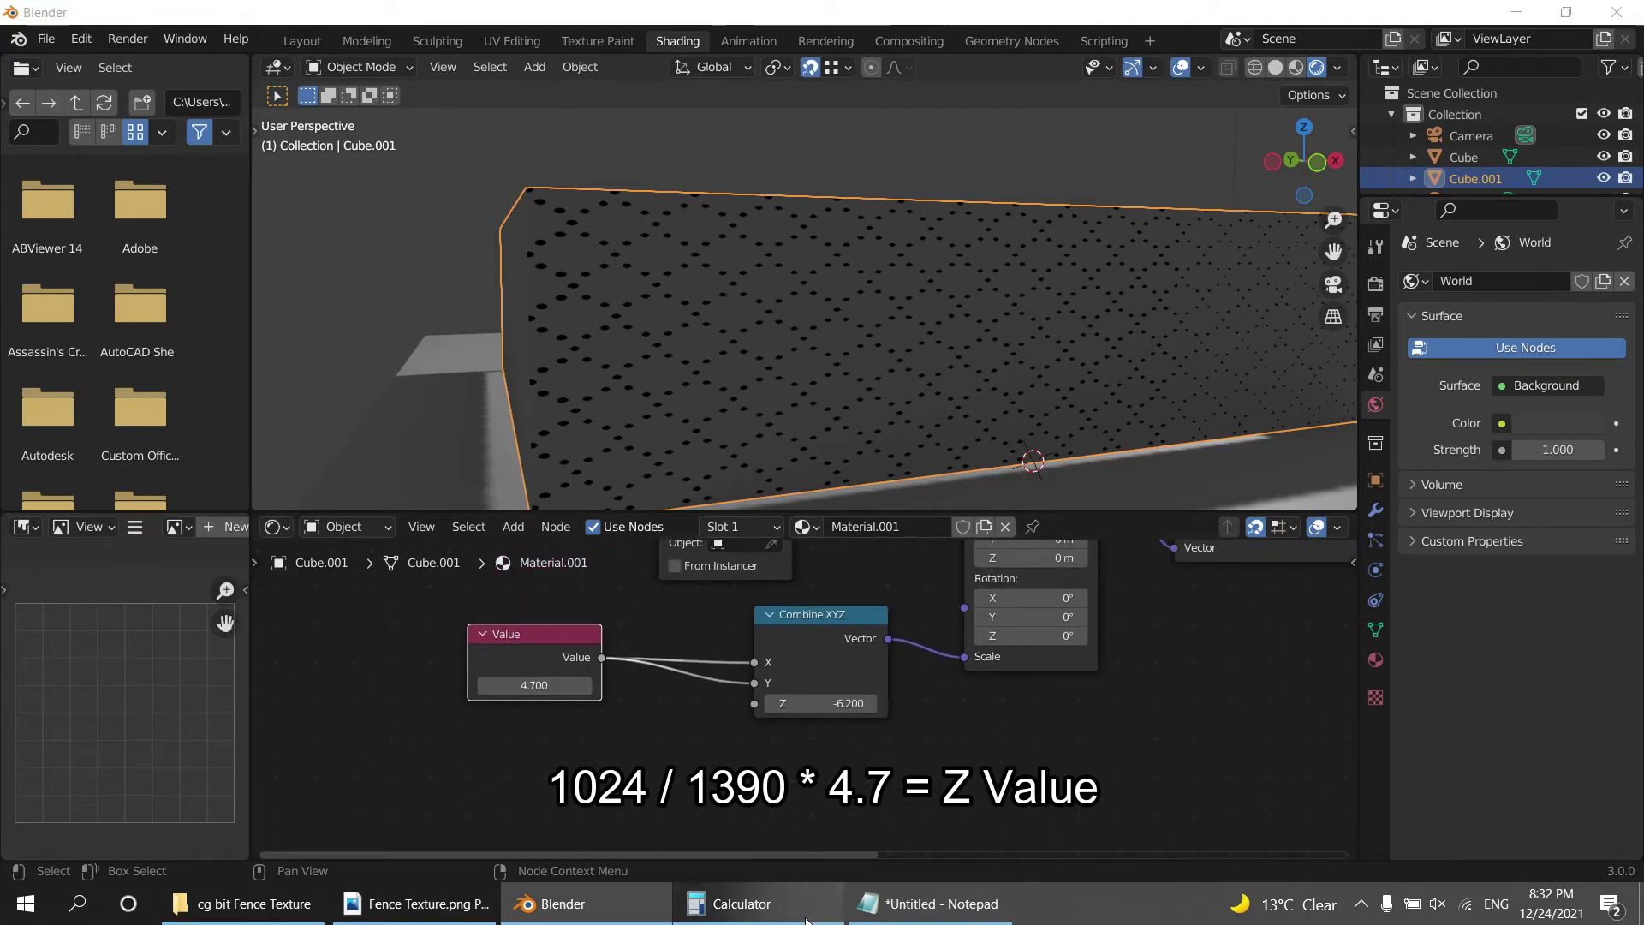
Multiply the ratio by 4.7 in Calculator and copy the 3.462 result.
{"action": "left_click", "coordinate": [741, 904]}
{"action": "left_click", "coordinate": [1249, 490]}
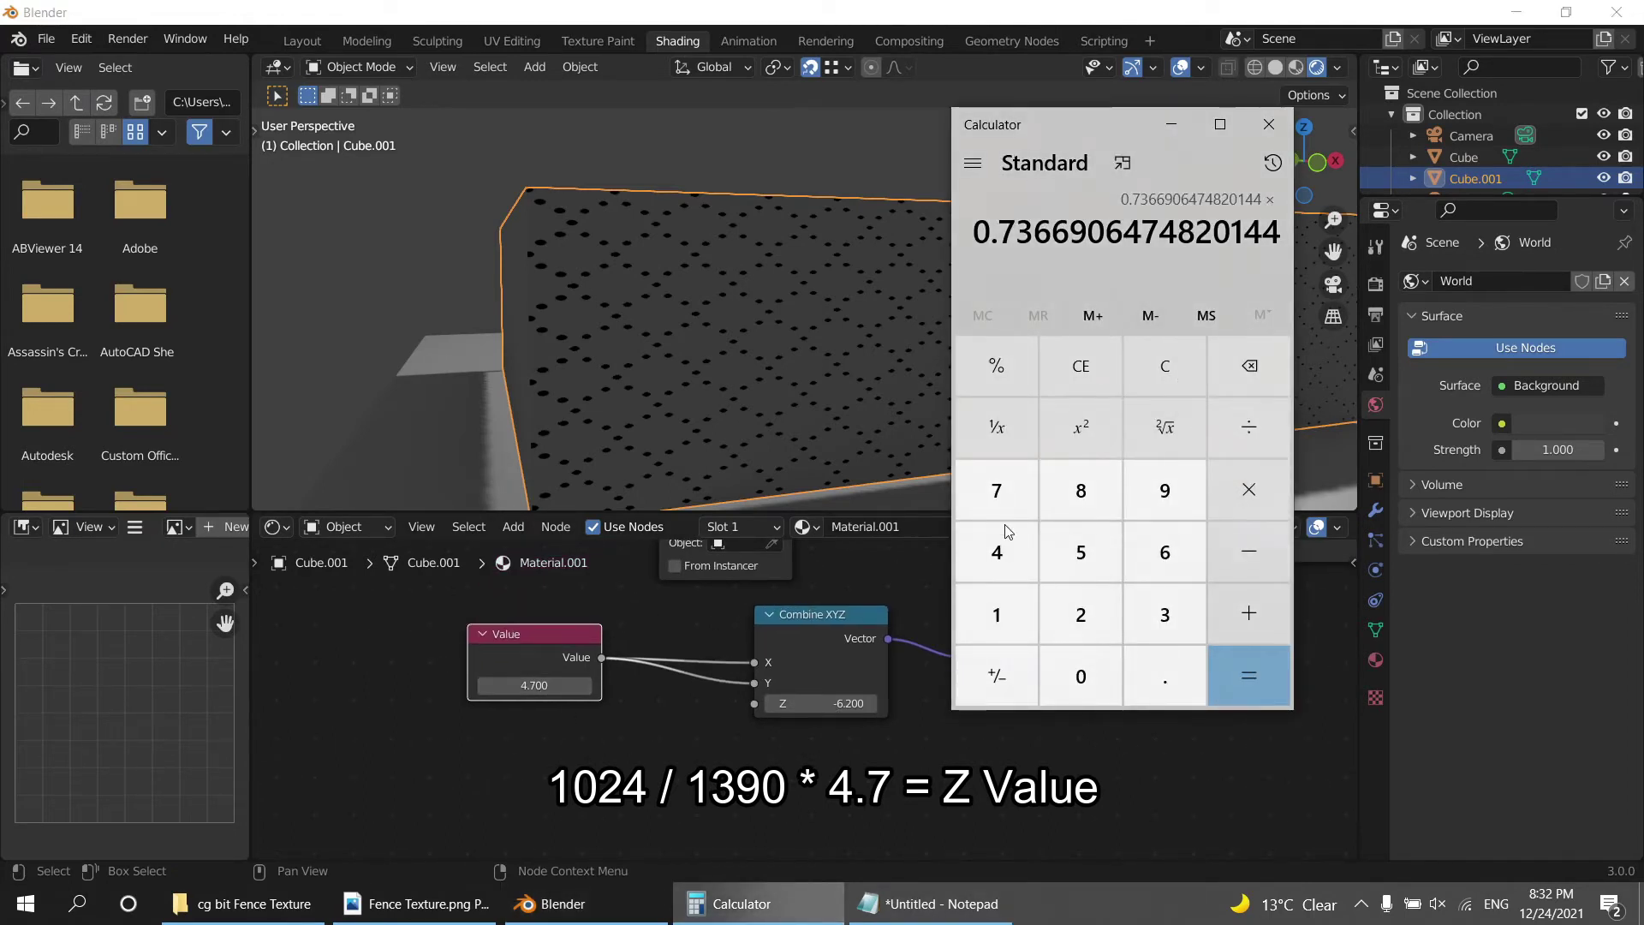
{"action": "left_click", "coordinate": [999, 549]}
{"action": "left_click", "coordinate": [1025, 502]}
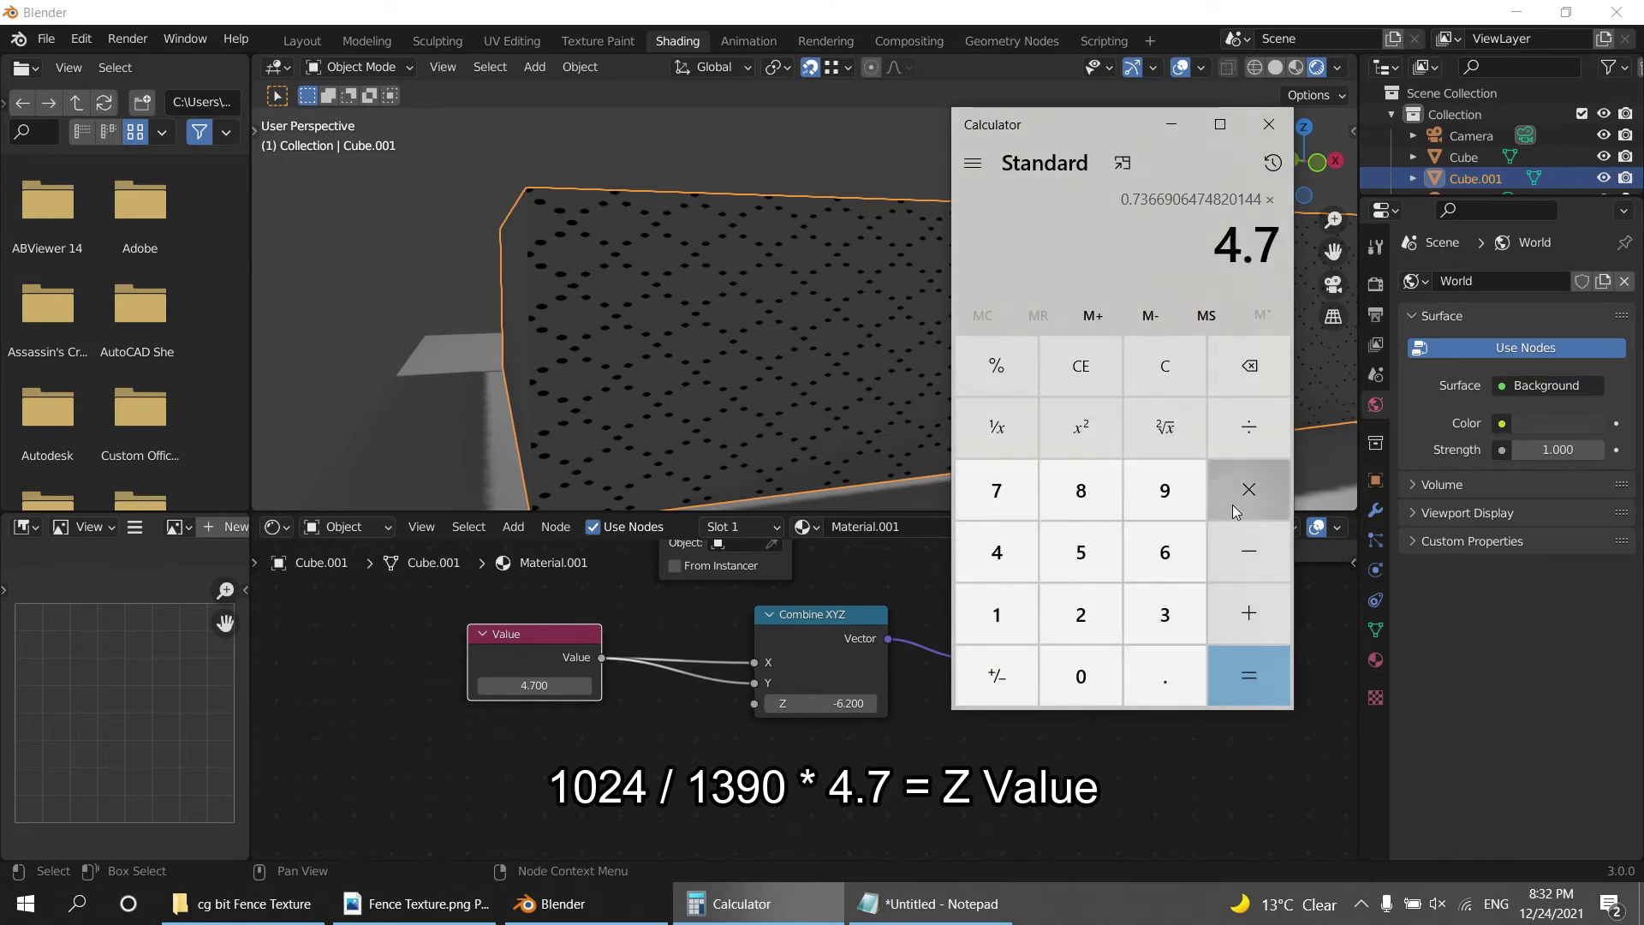
{"action": "left_click", "coordinate": [1249, 490]}
{"action": "right_click", "coordinate": [1014, 279]}
{"action": "left_click", "coordinate": [1041, 292]}
Paste 3.462 into the Combine XYZ Z scale.
{"action": "left_click", "coordinate": [852, 707]}
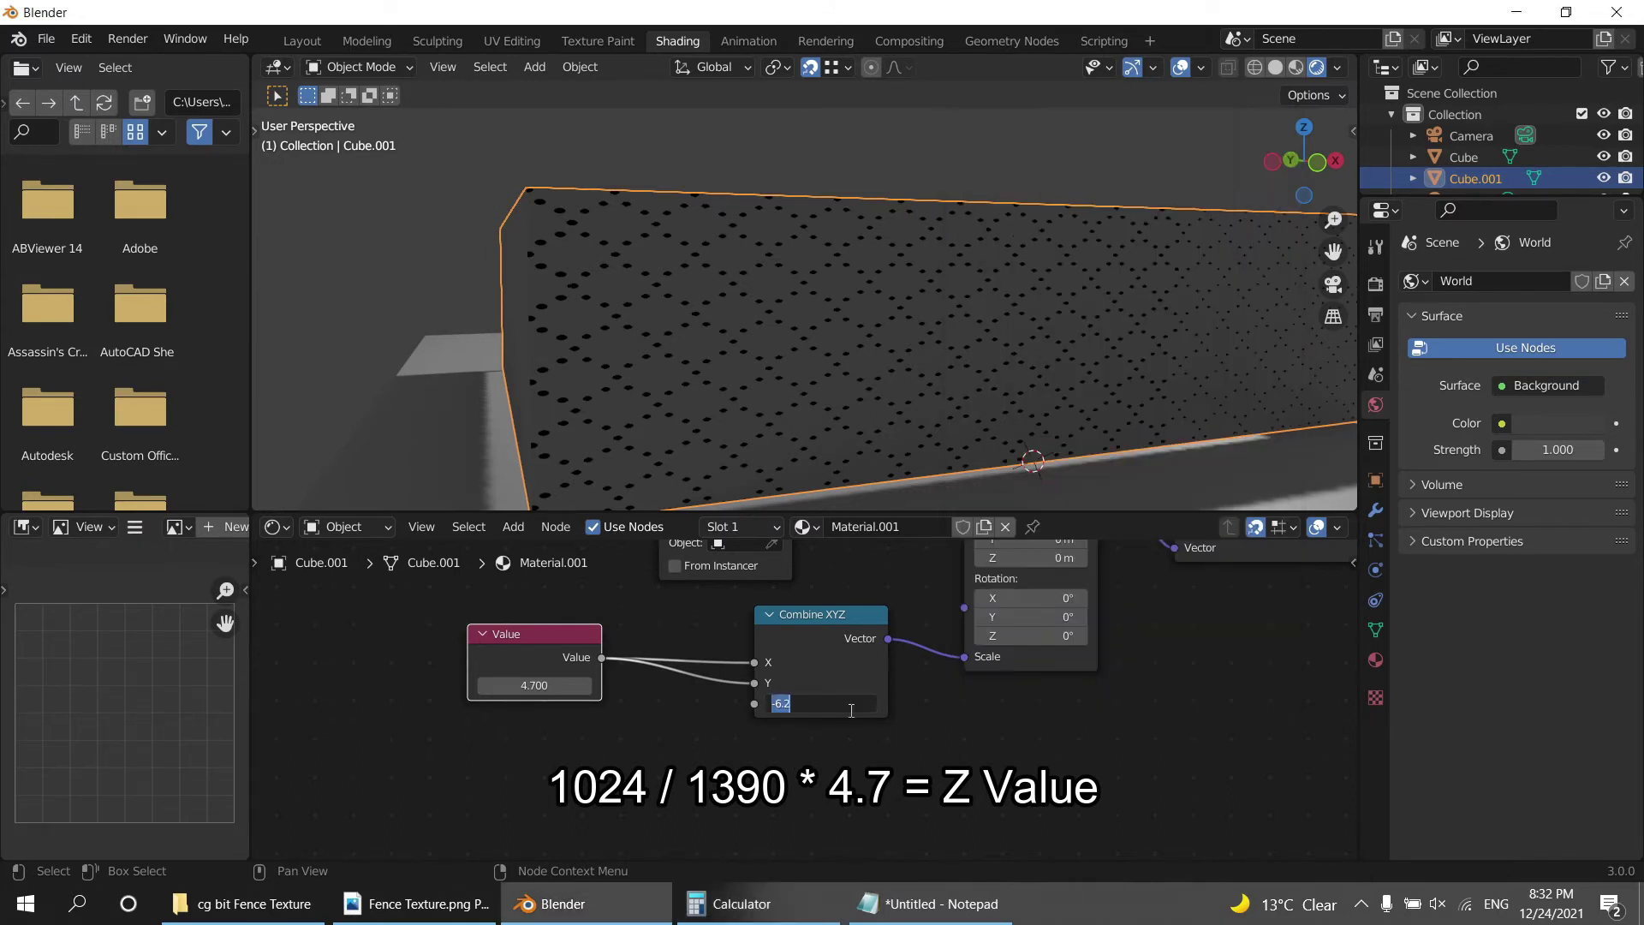
{"action": "type", "text": "3.462446043165468"}
{"action": "key", "text": "Return"}
{"action": "scroll", "coordinate": [849, 352], "scroll_direction": "up", "scroll_amount": 3}
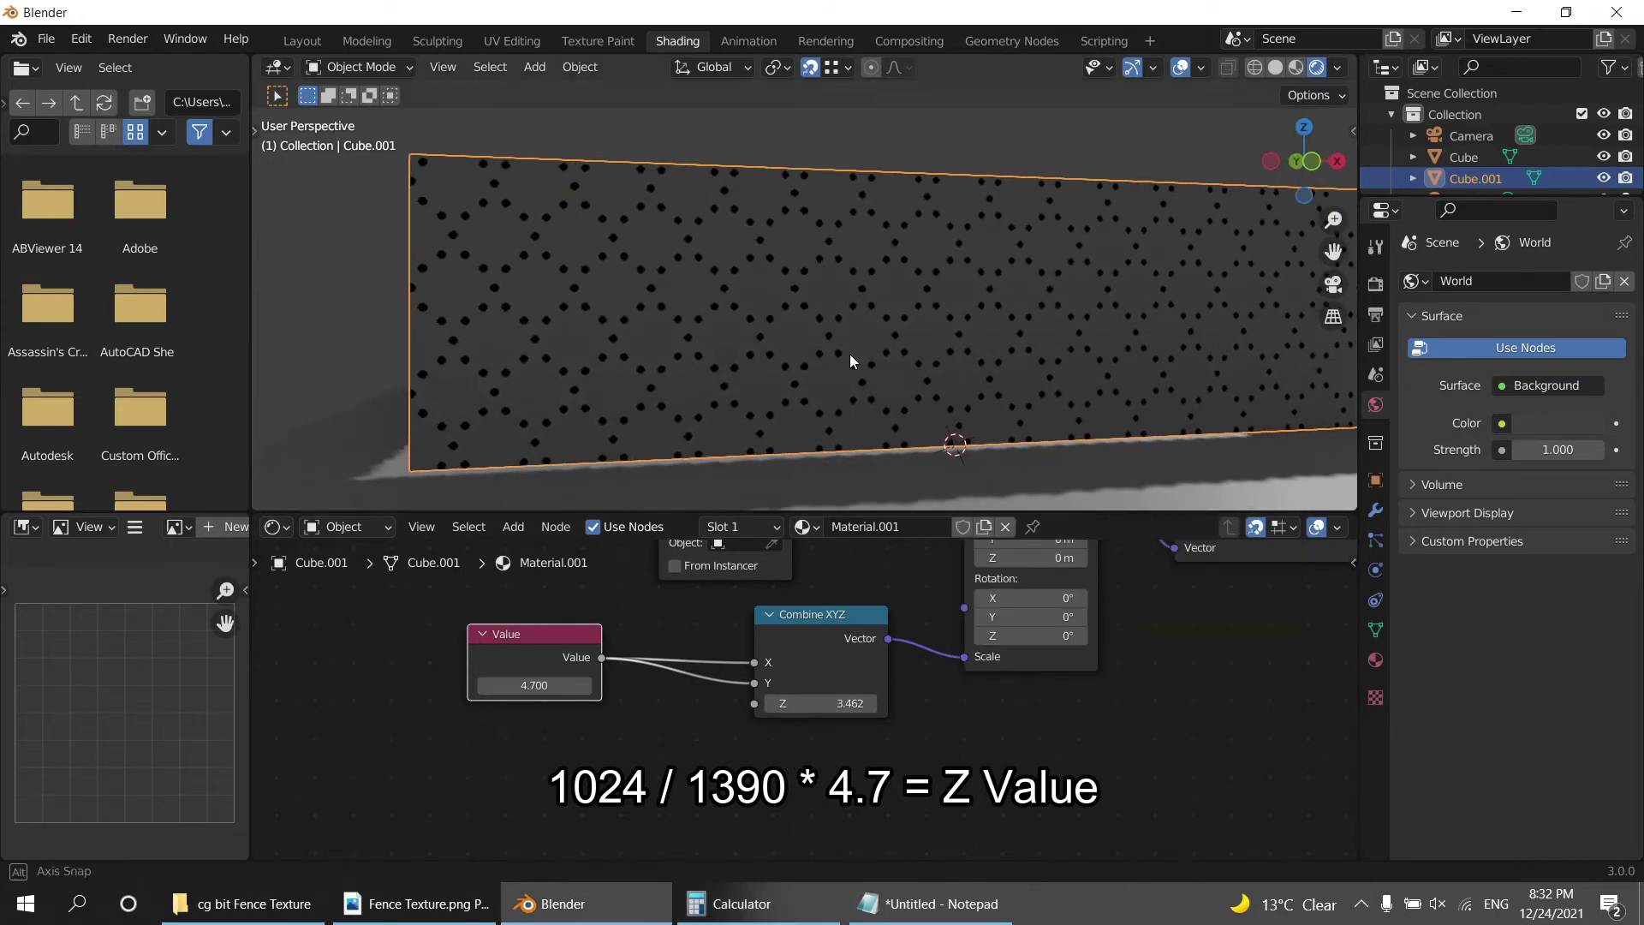
{"action": "scroll", "coordinate": [851, 351], "scroll_direction": "up", "scroll_amount": 2}
{"action": "scroll", "coordinate": [851, 349], "scroll_direction": "down", "scroll_amount": 2}
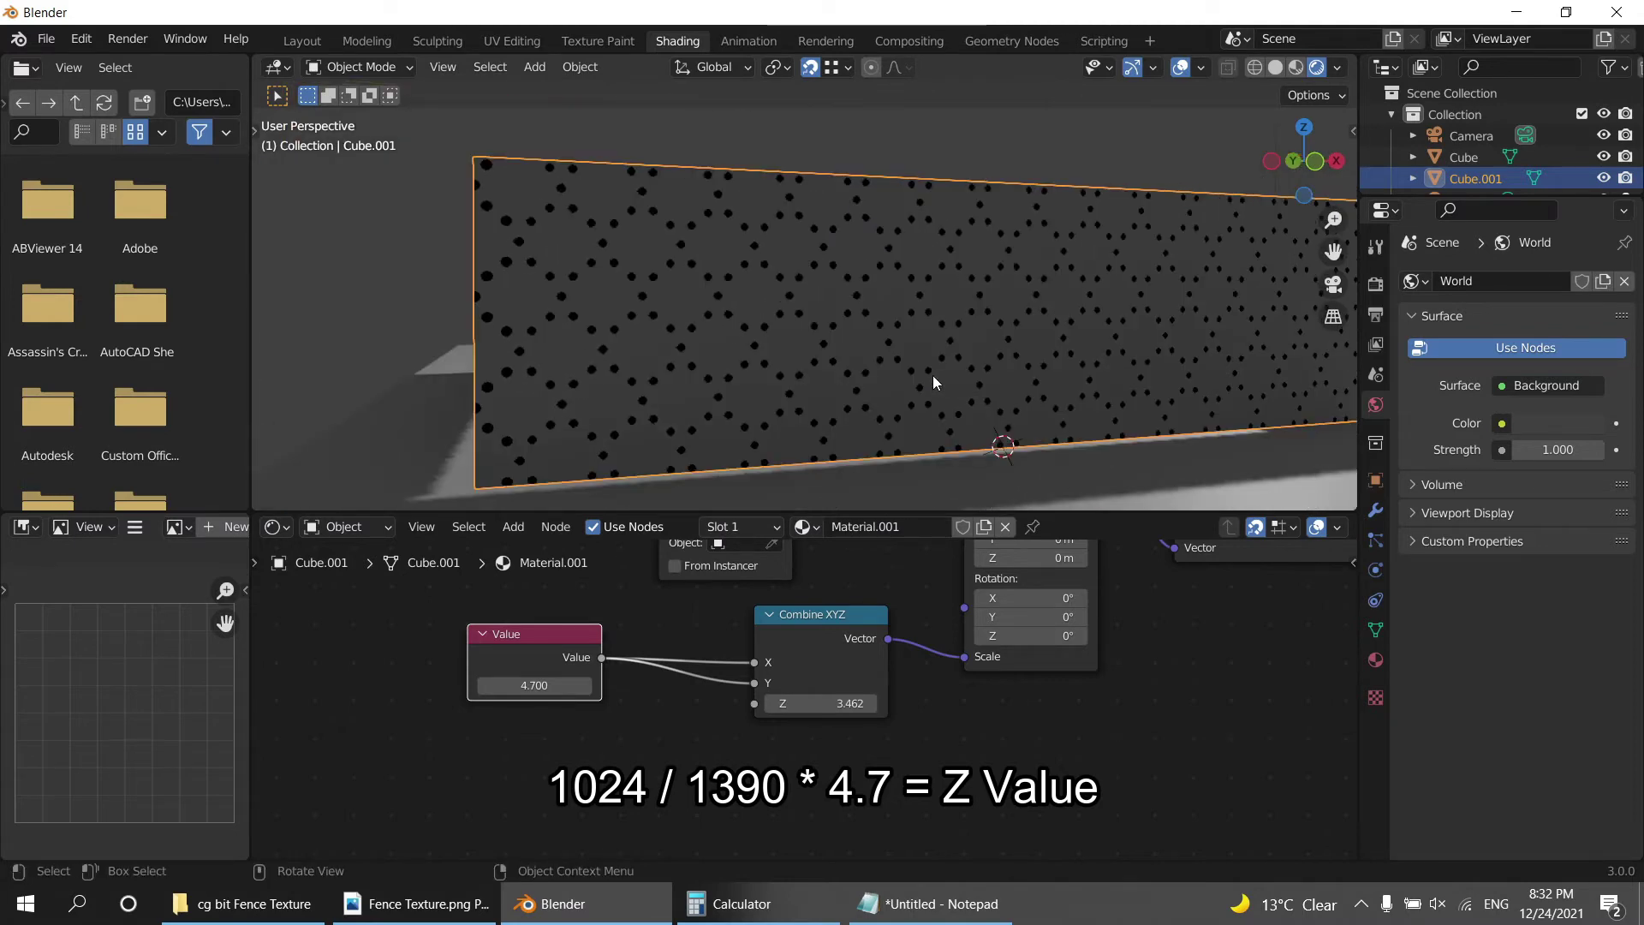
{"action": "left_click_drag", "start_coordinate": [528, 686], "coordinate": [583, 686]}
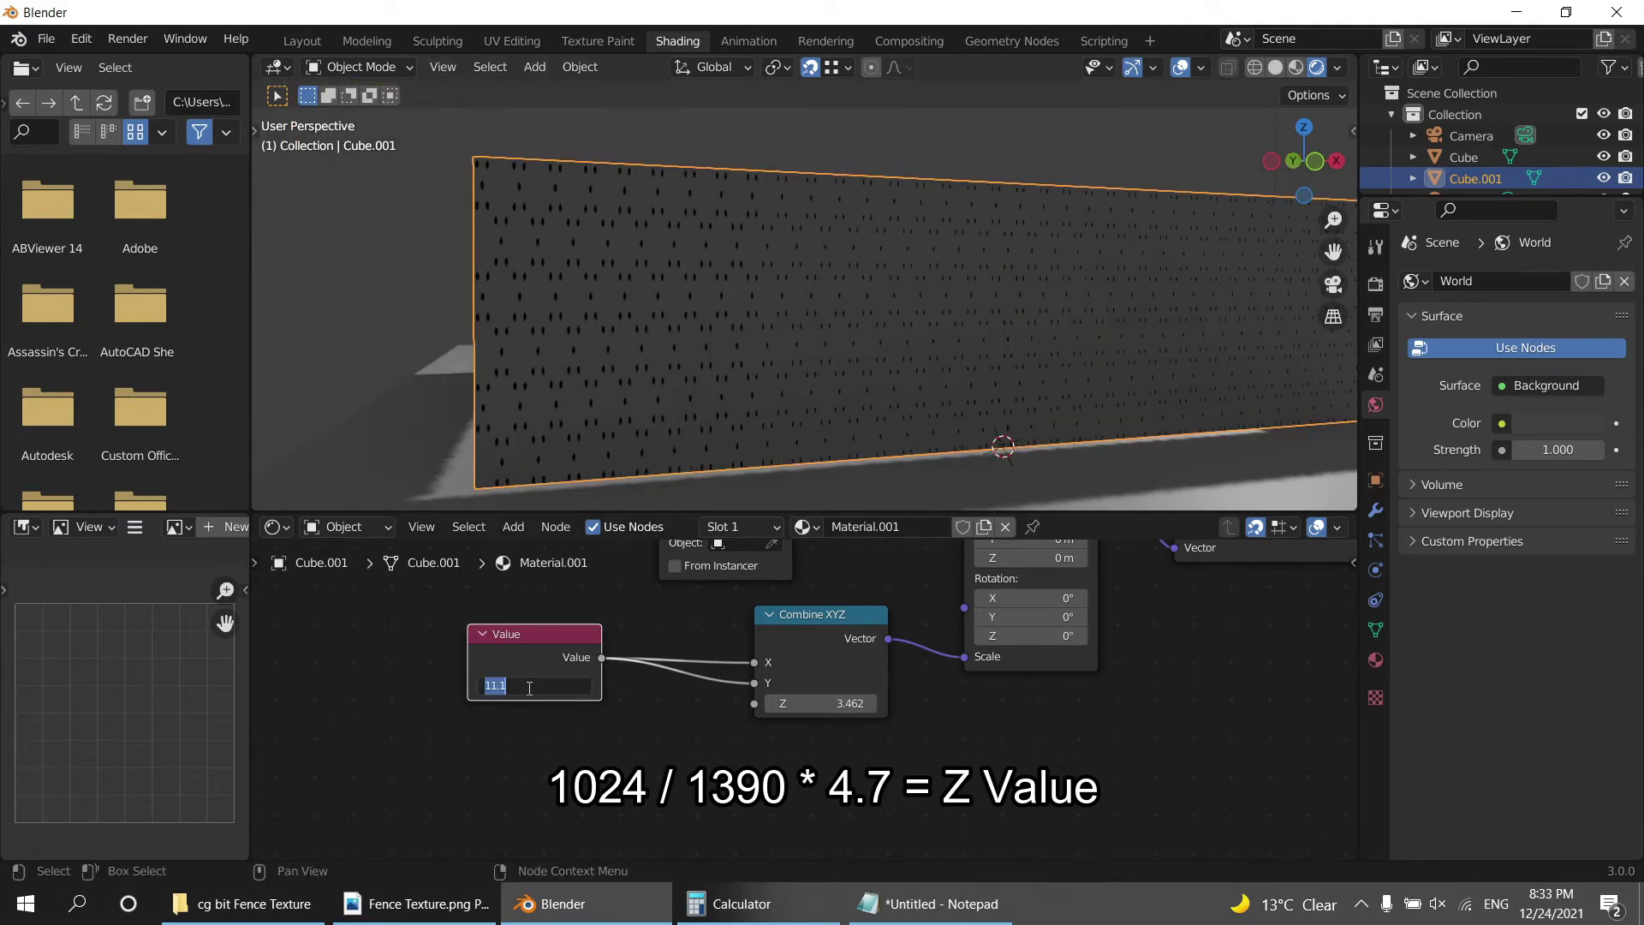
Keep the scale Value at 4.7 and add a Math node set to Divide below it.
{"action": "key", "text": "Return"}
{"action": "middle_click_drag", "start_coordinate": [599, 716], "coordinate": [743, 627]}
{"action": "key", "text": "shift+a"}
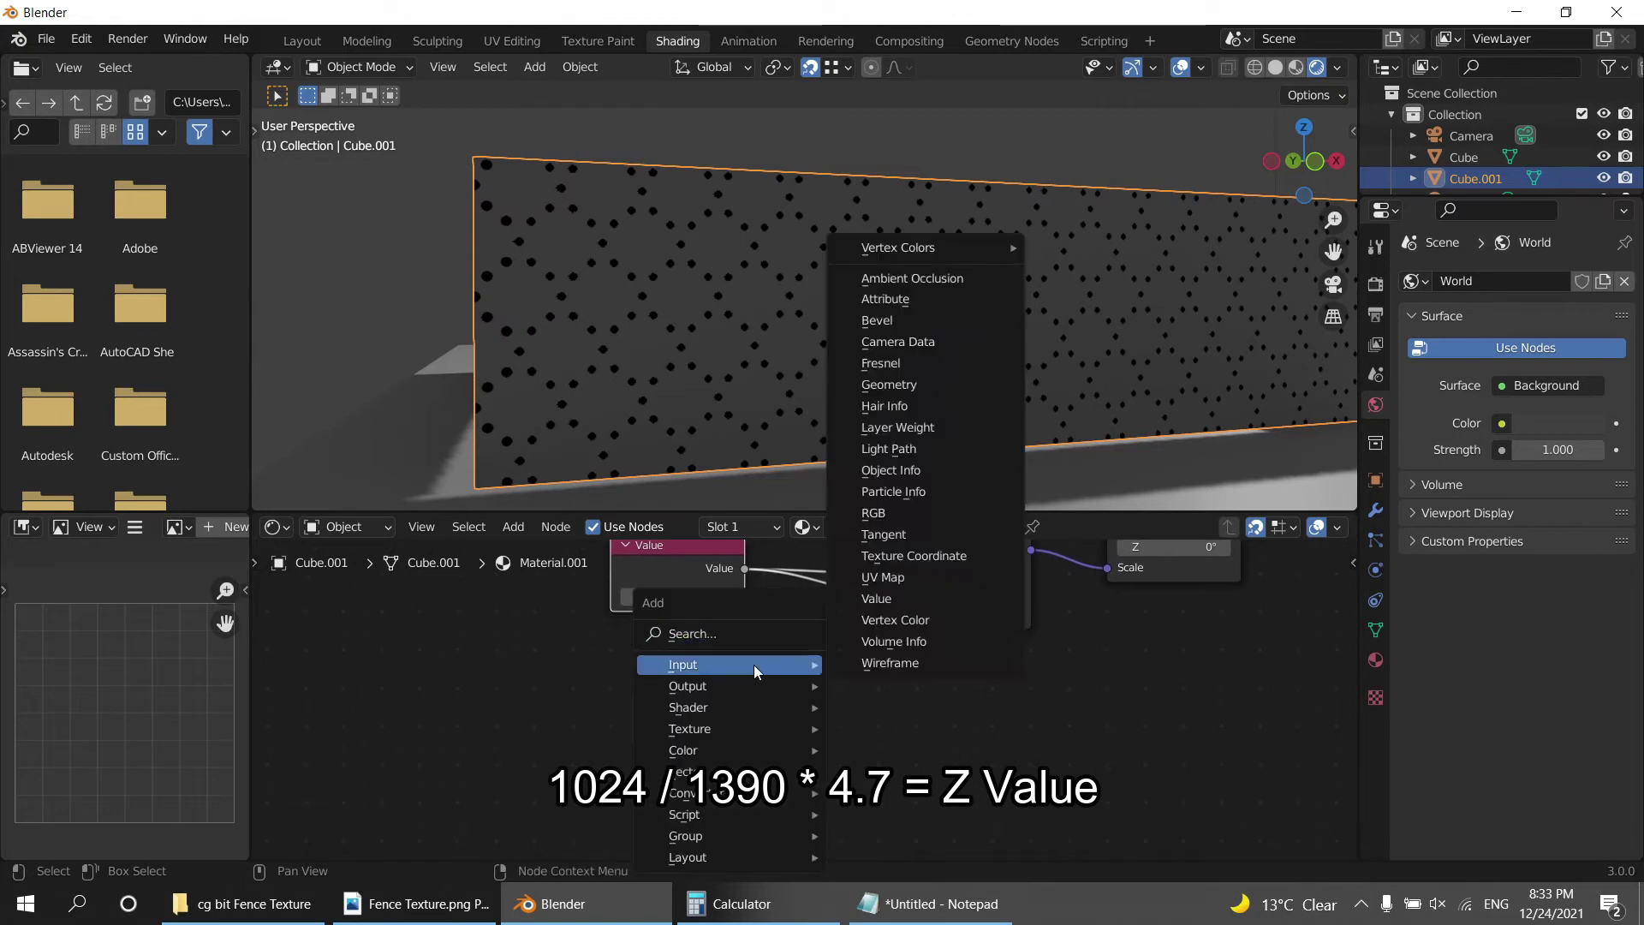
{"action": "type", "text": "math"}
{"action": "key", "text": "Return"}
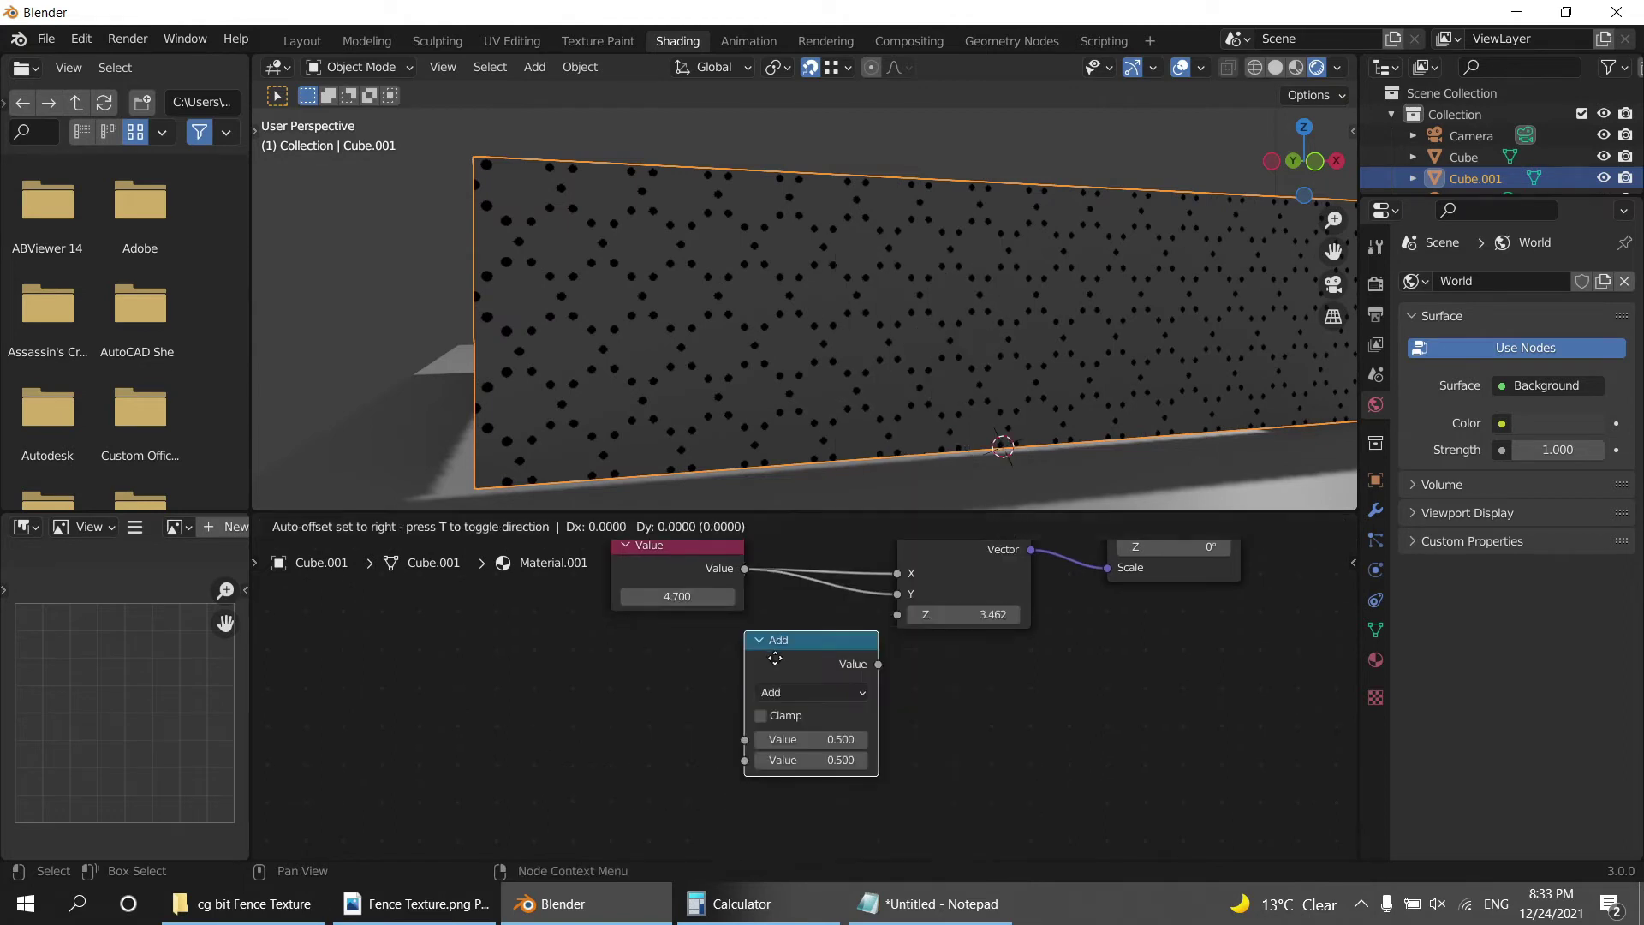
{"action": "left_click", "coordinate": [650, 711]}
{"action": "scroll", "coordinate": [650, 718], "scroll_direction": "up", "scroll_amount": 2}
{"action": "left_click", "coordinate": [671, 614]}
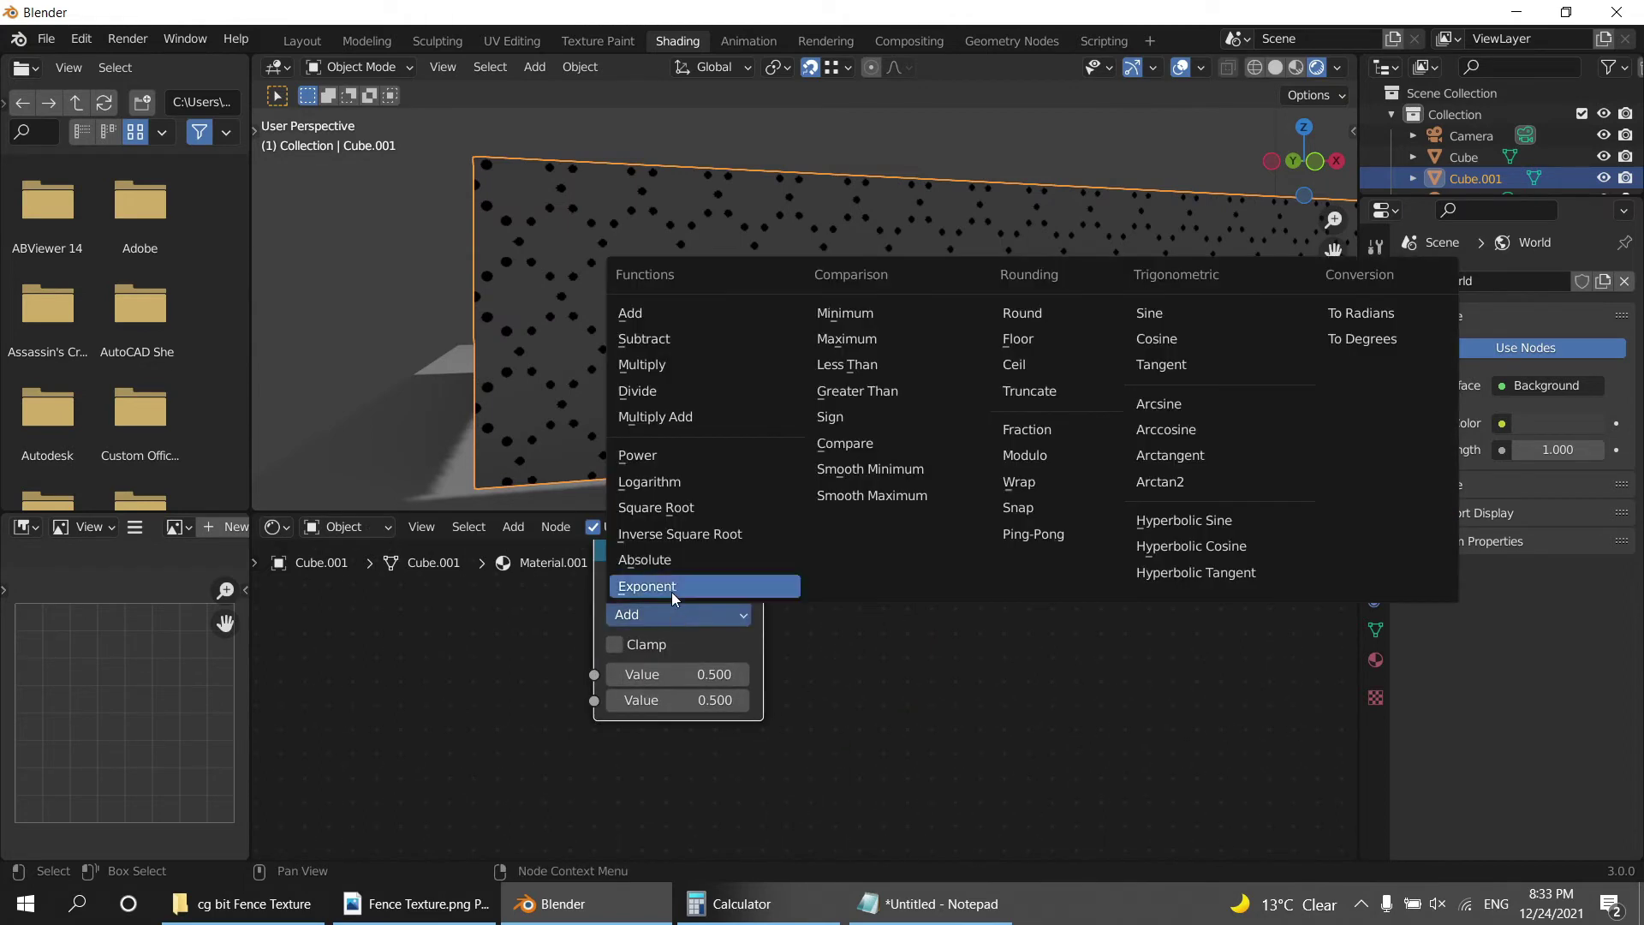
{"action": "left_click", "coordinate": [674, 396]}
Paste 1024 and 1390 from Notepad into the Divide node's two values.
{"action": "left_click", "coordinate": [912, 903]}
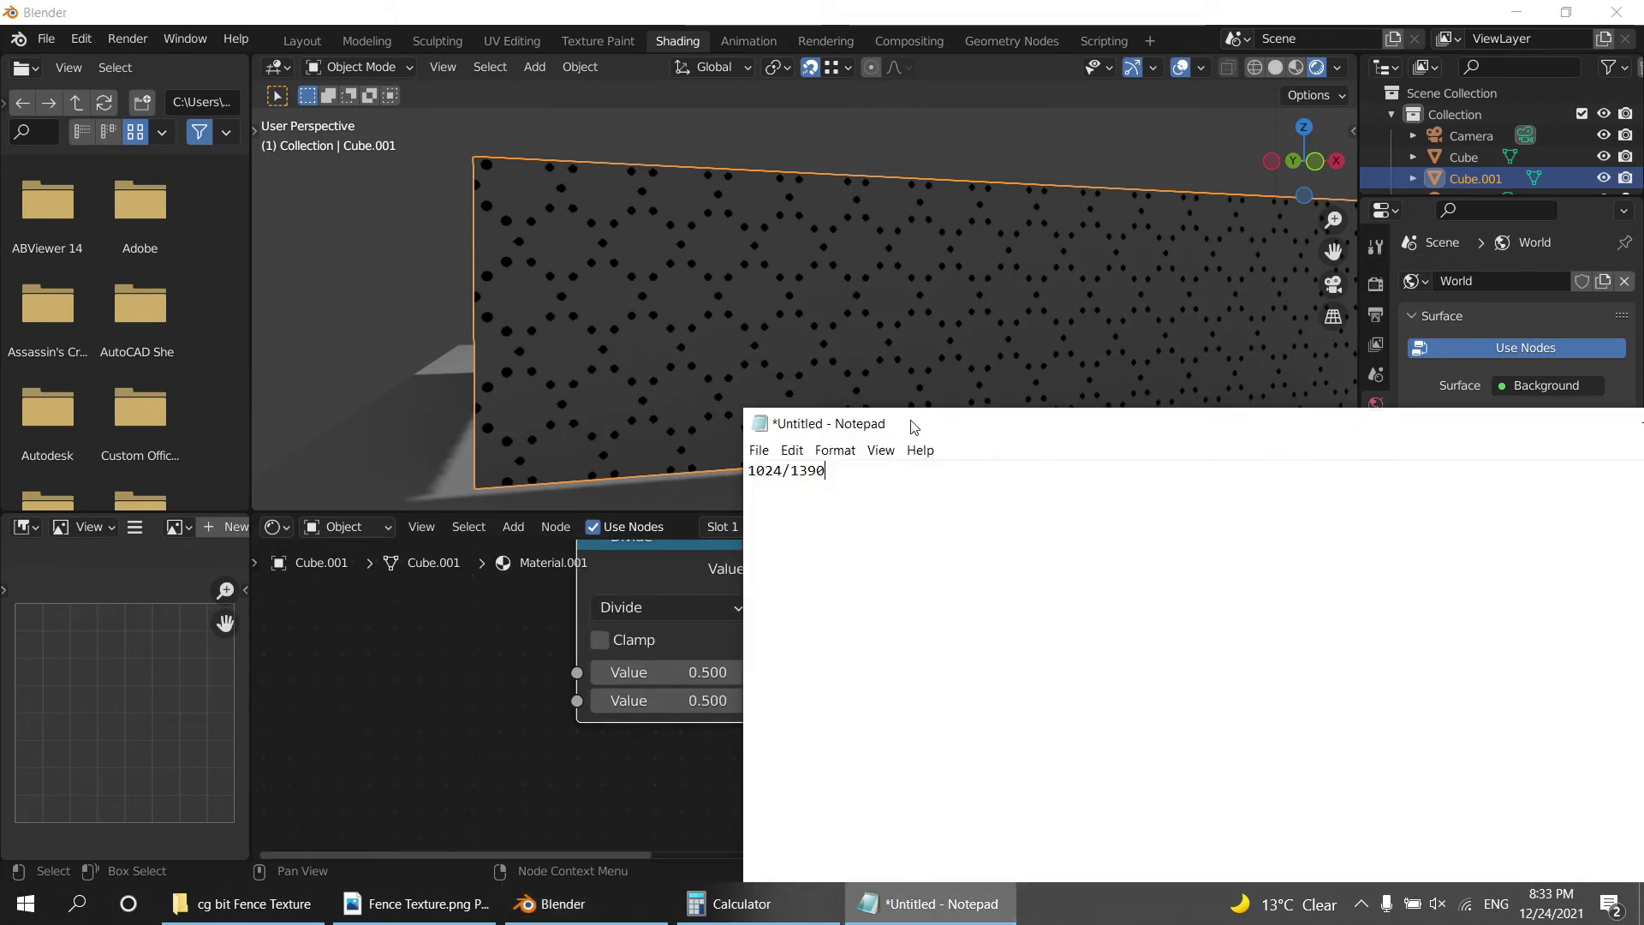
{"action": "double_click", "coordinate": [780, 470]}
{"action": "right_click", "coordinate": [780, 476]}
{"action": "left_click", "coordinate": [796, 545]}
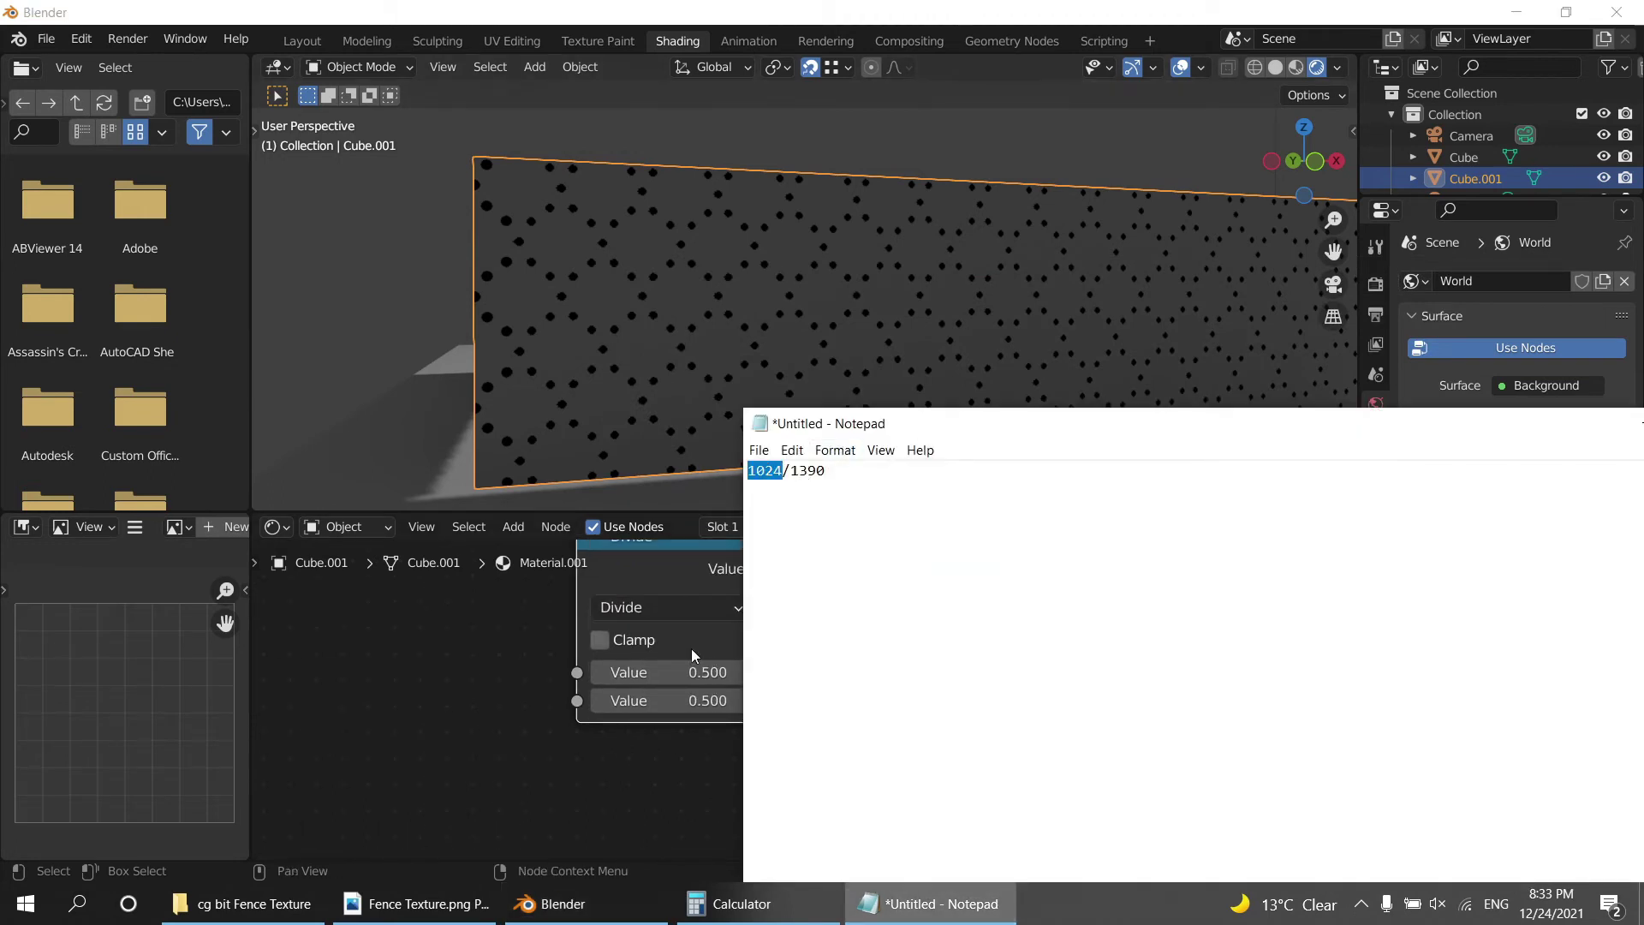
{"action": "left_click", "coordinate": [687, 672]}
{"action": "key", "text": "Return"}
{"action": "left_click", "coordinate": [938, 904]}
{"action": "right_click", "coordinate": [794, 473]}
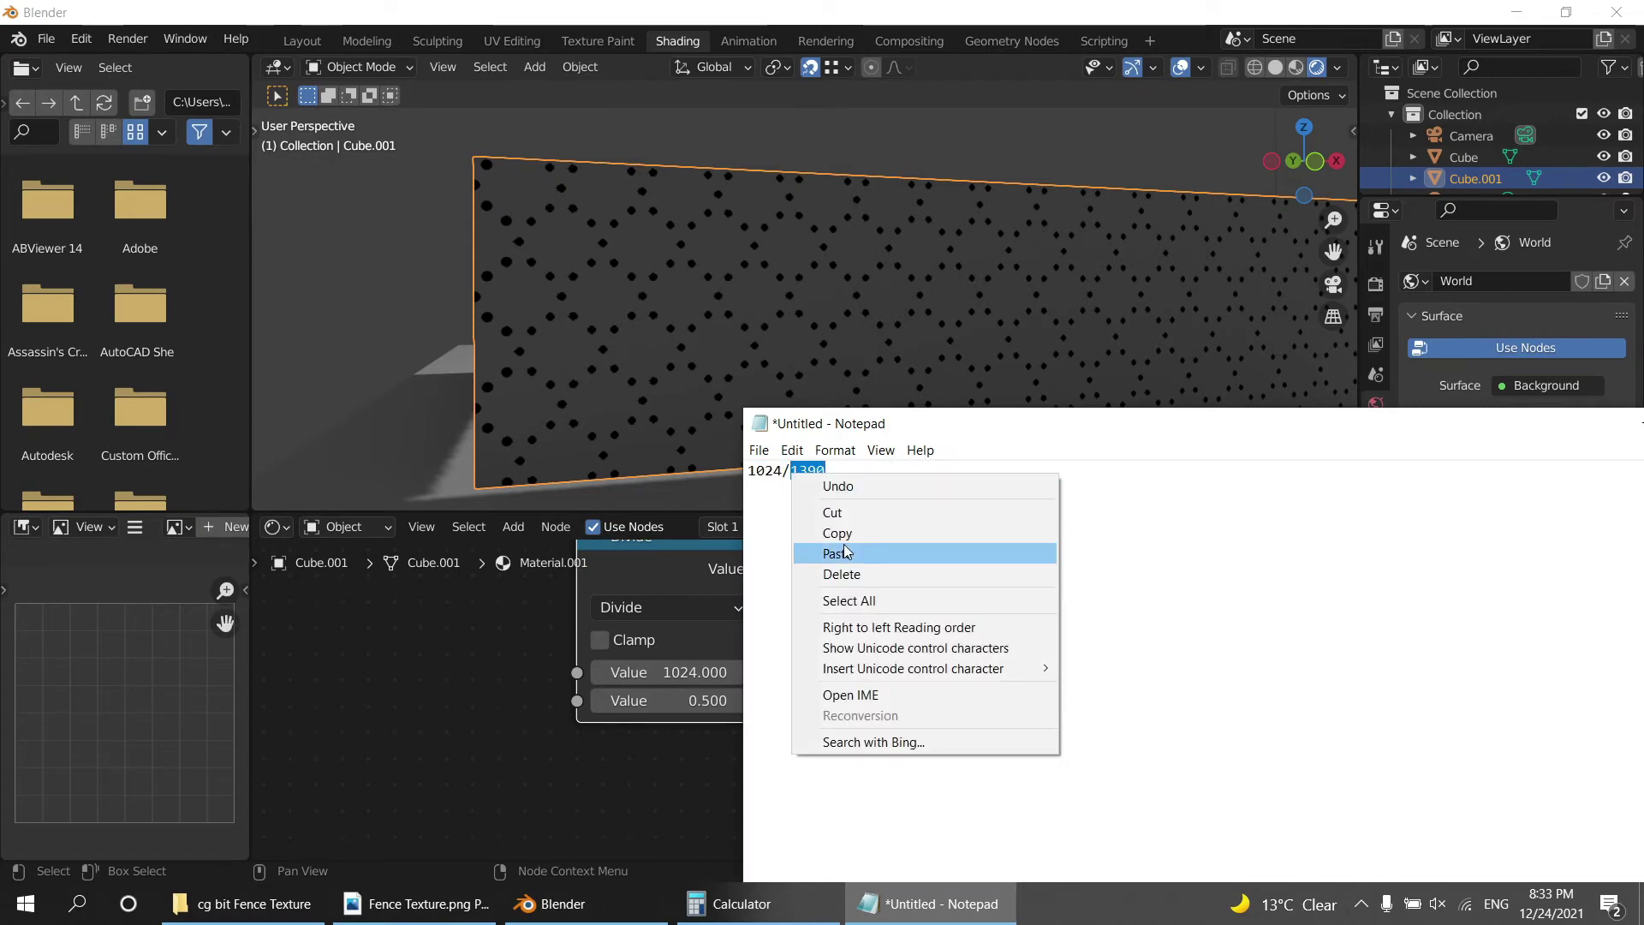
{"action": "left_click", "coordinate": [814, 535]}
{"action": "left_click", "coordinate": [688, 704]}
{"action": "key", "text": "Return"}
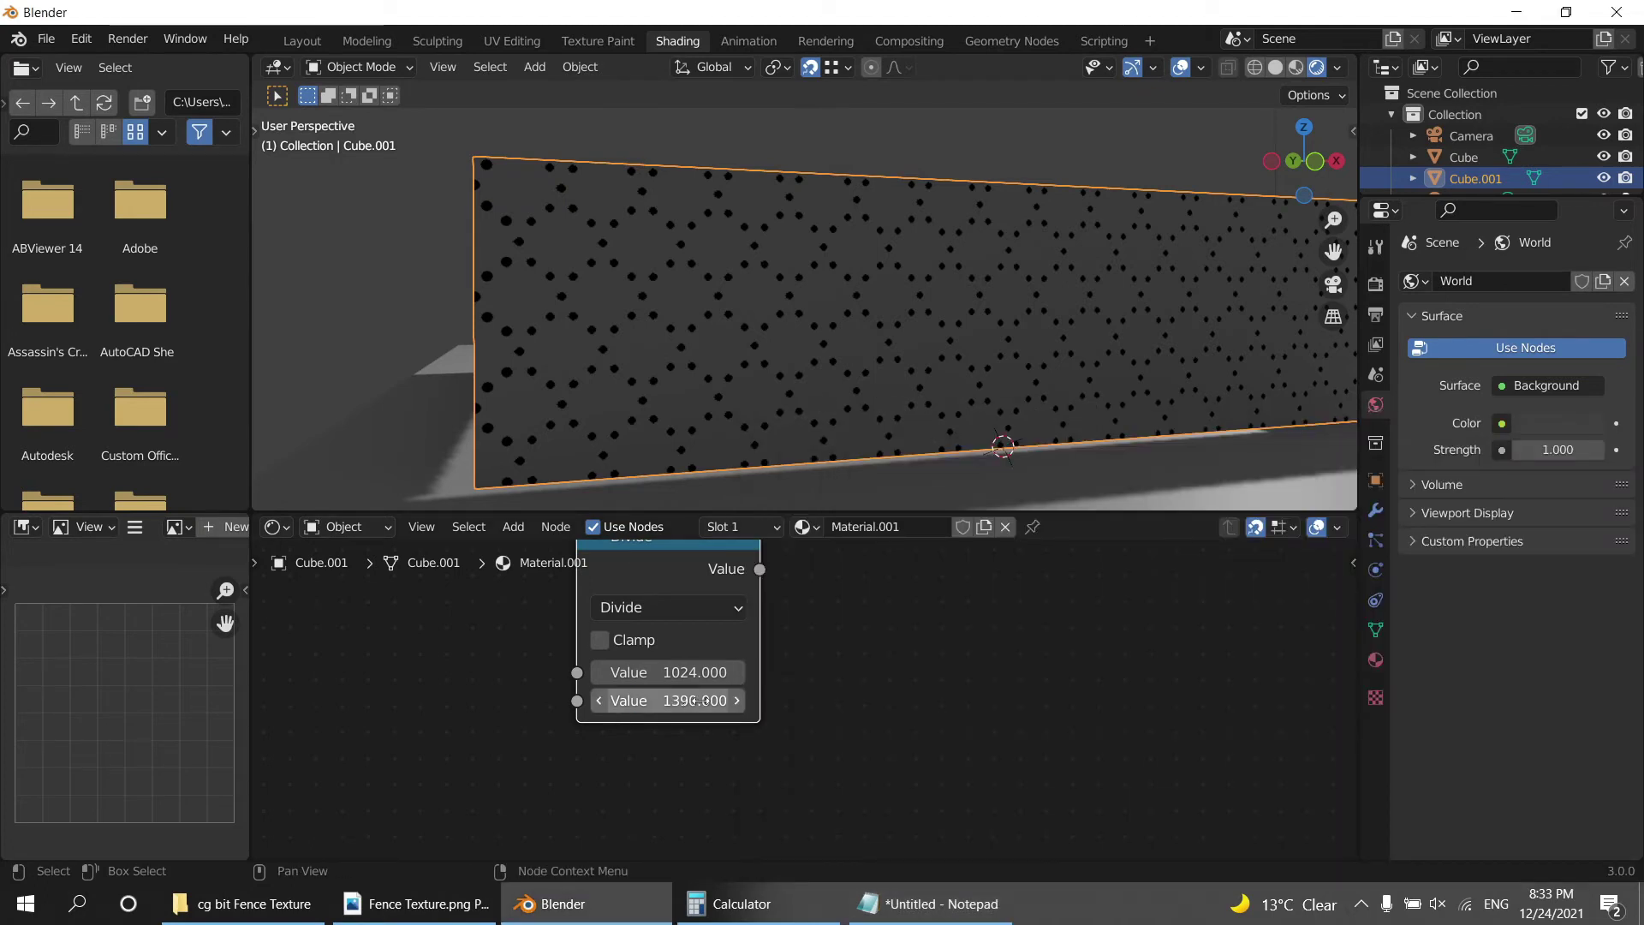
{"action": "middle_click_drag", "start_coordinate": [905, 562], "coordinate": [777, 705]}
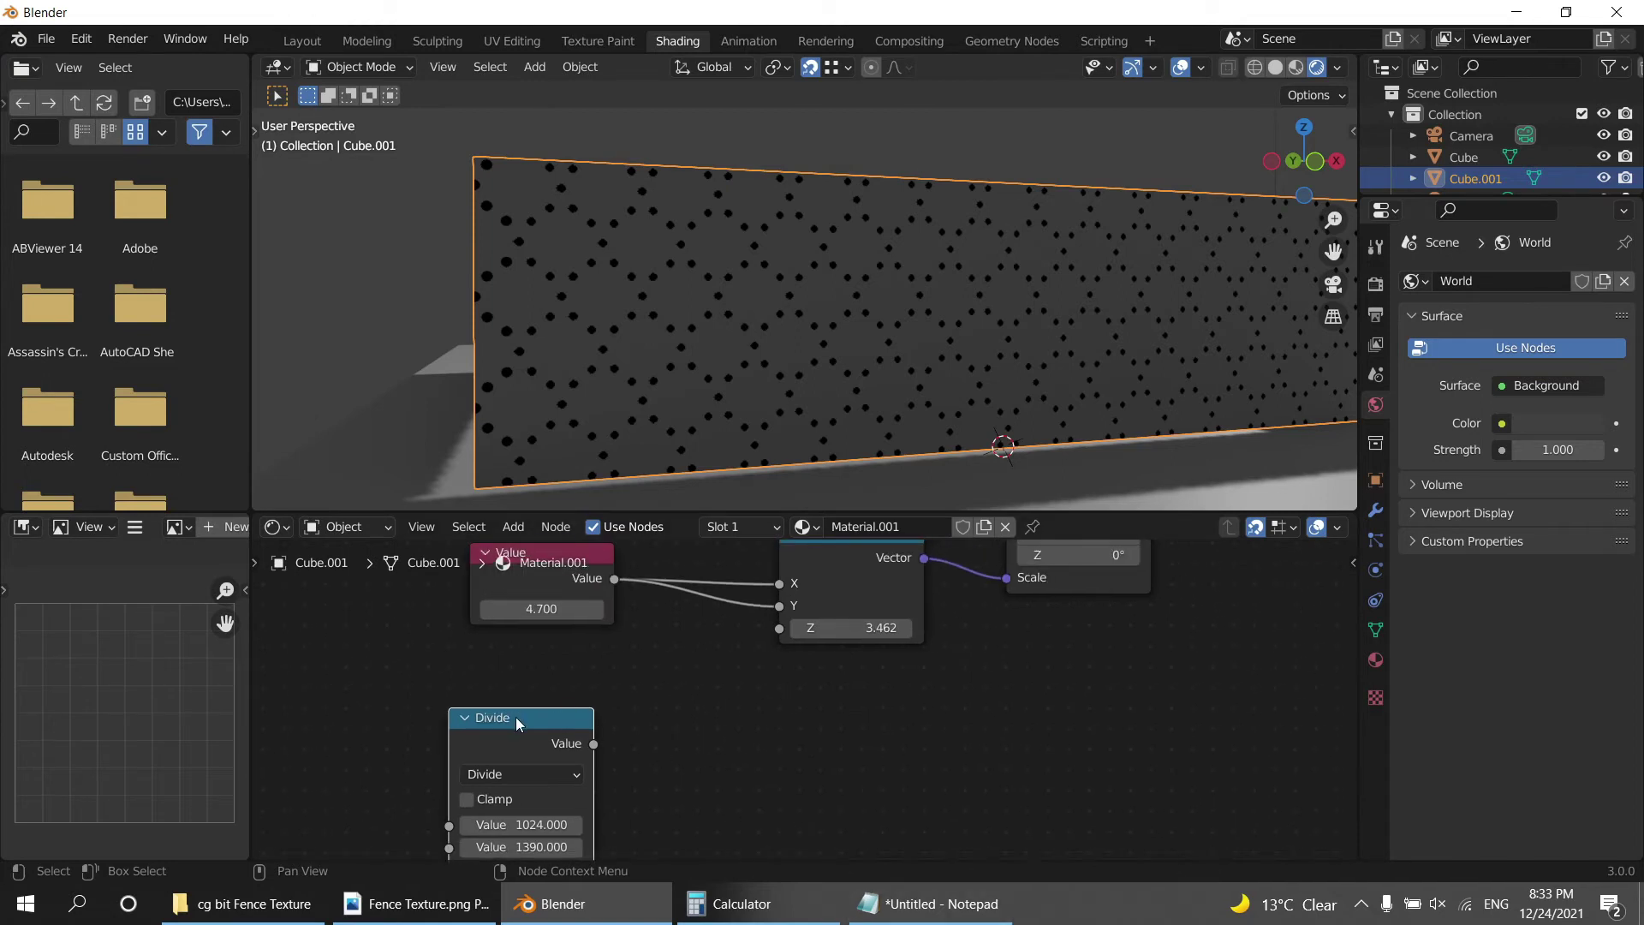
Add a Multiply node of the scale Value and the 1024/1390 Divide result, driving the Combine XYZ Z scale.
{"action": "key", "text": "shift+d"}
{"action": "left_click", "coordinate": [702, 676]}
{"action": "left_click", "coordinate": [676, 733]}
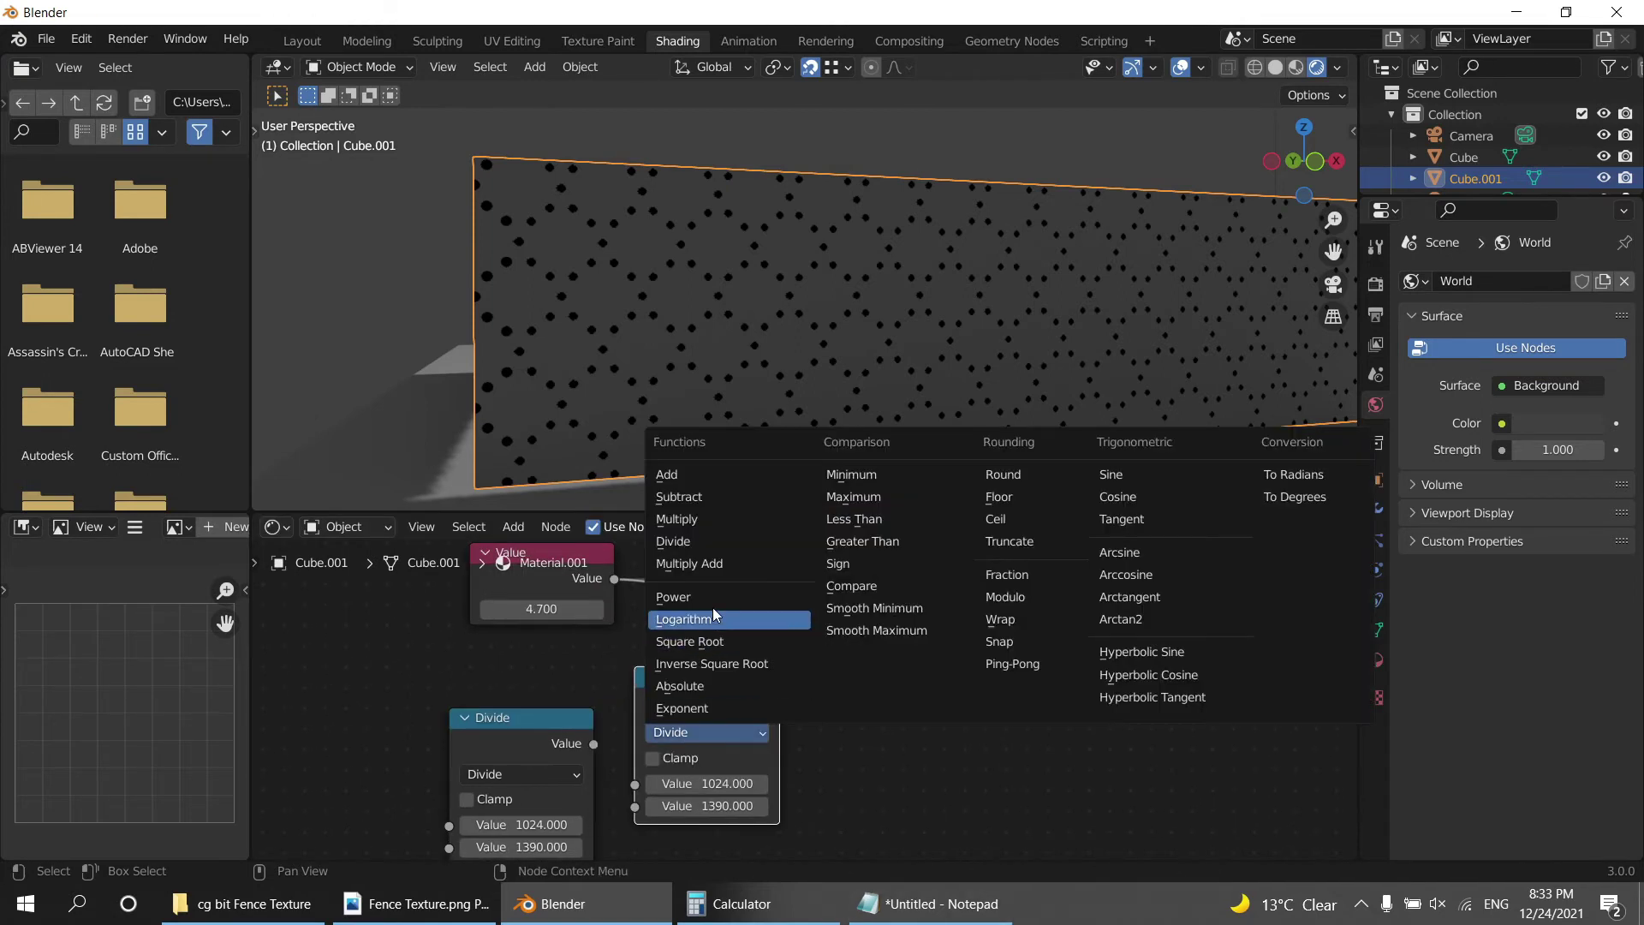
{"action": "left_click", "coordinate": [721, 519]}
{"action": "left_click_drag", "start_coordinate": [687, 681], "coordinate": [728, 681]}
{"action": "left_click_drag", "start_coordinate": [615, 579], "coordinate": [677, 781]}
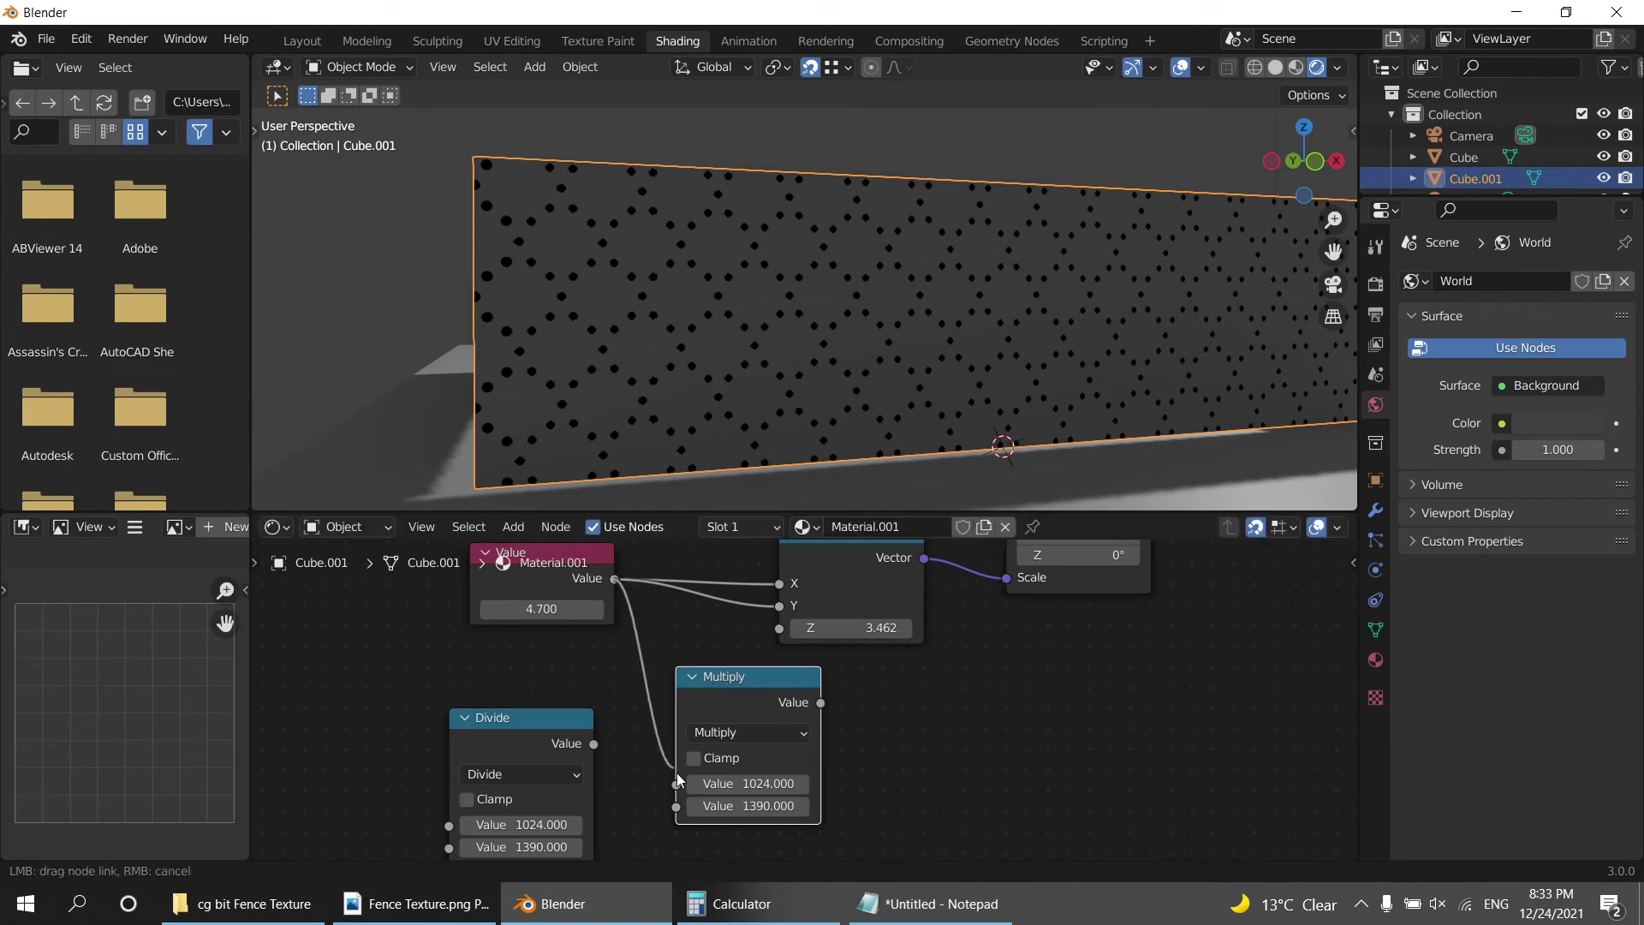
{"action": "left_click_drag", "start_coordinate": [594, 743], "coordinate": [677, 806]}
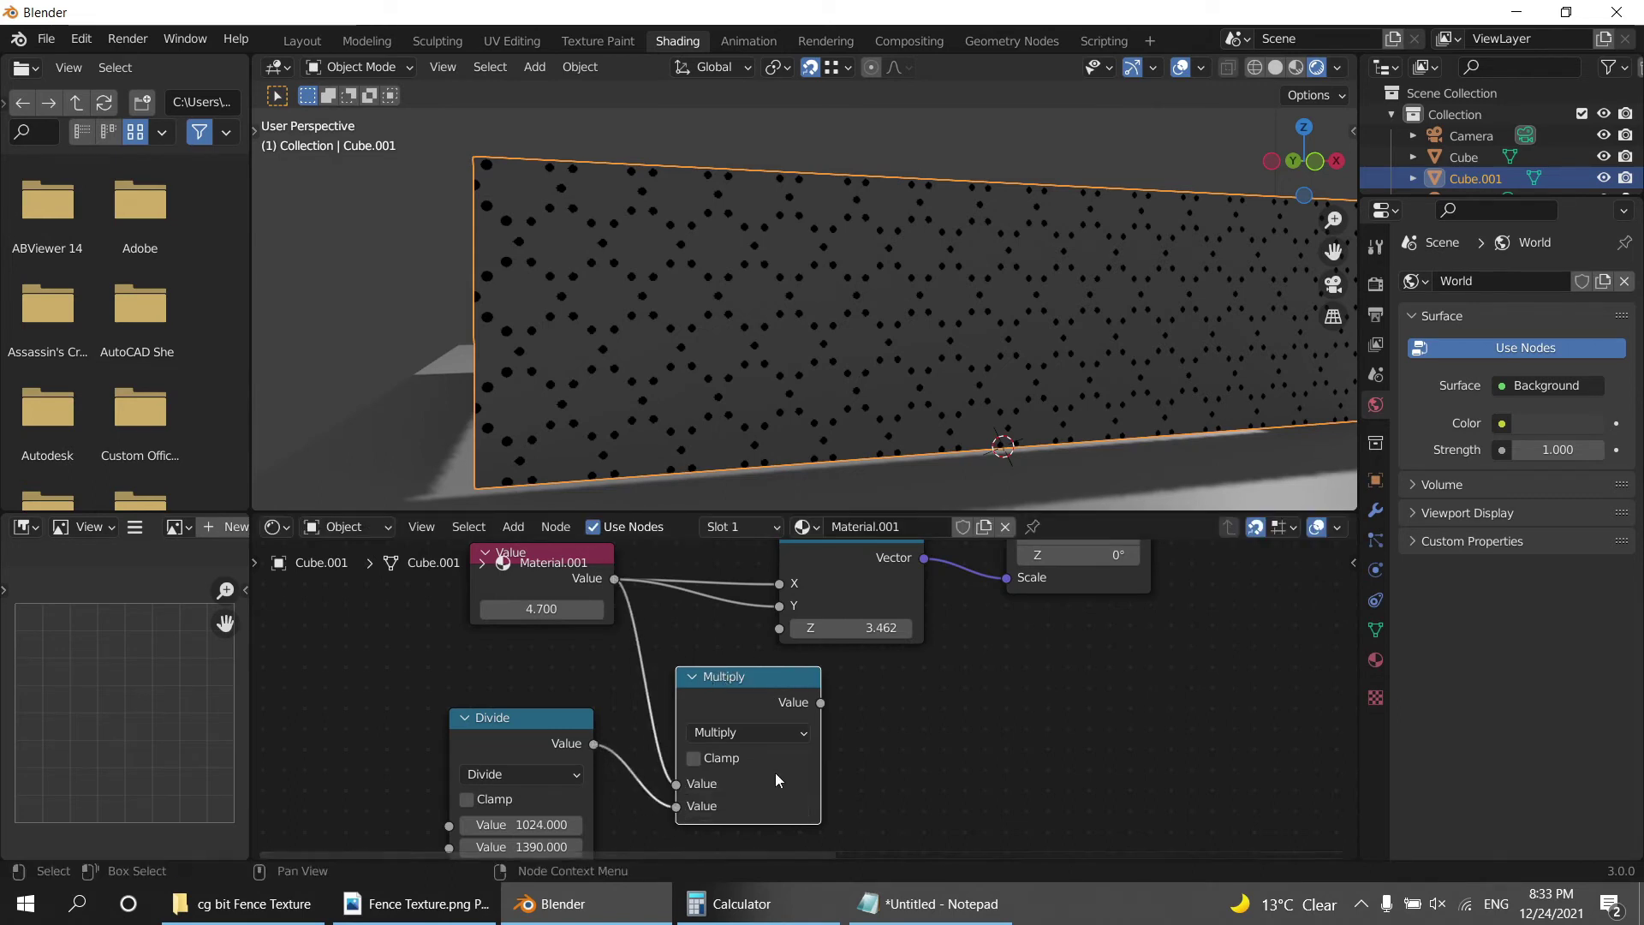
{"action": "left_click_drag", "start_coordinate": [774, 772], "coordinate": [733, 772]}
{"action": "left_click_drag", "start_coordinate": [779, 702], "coordinate": [779, 628]}
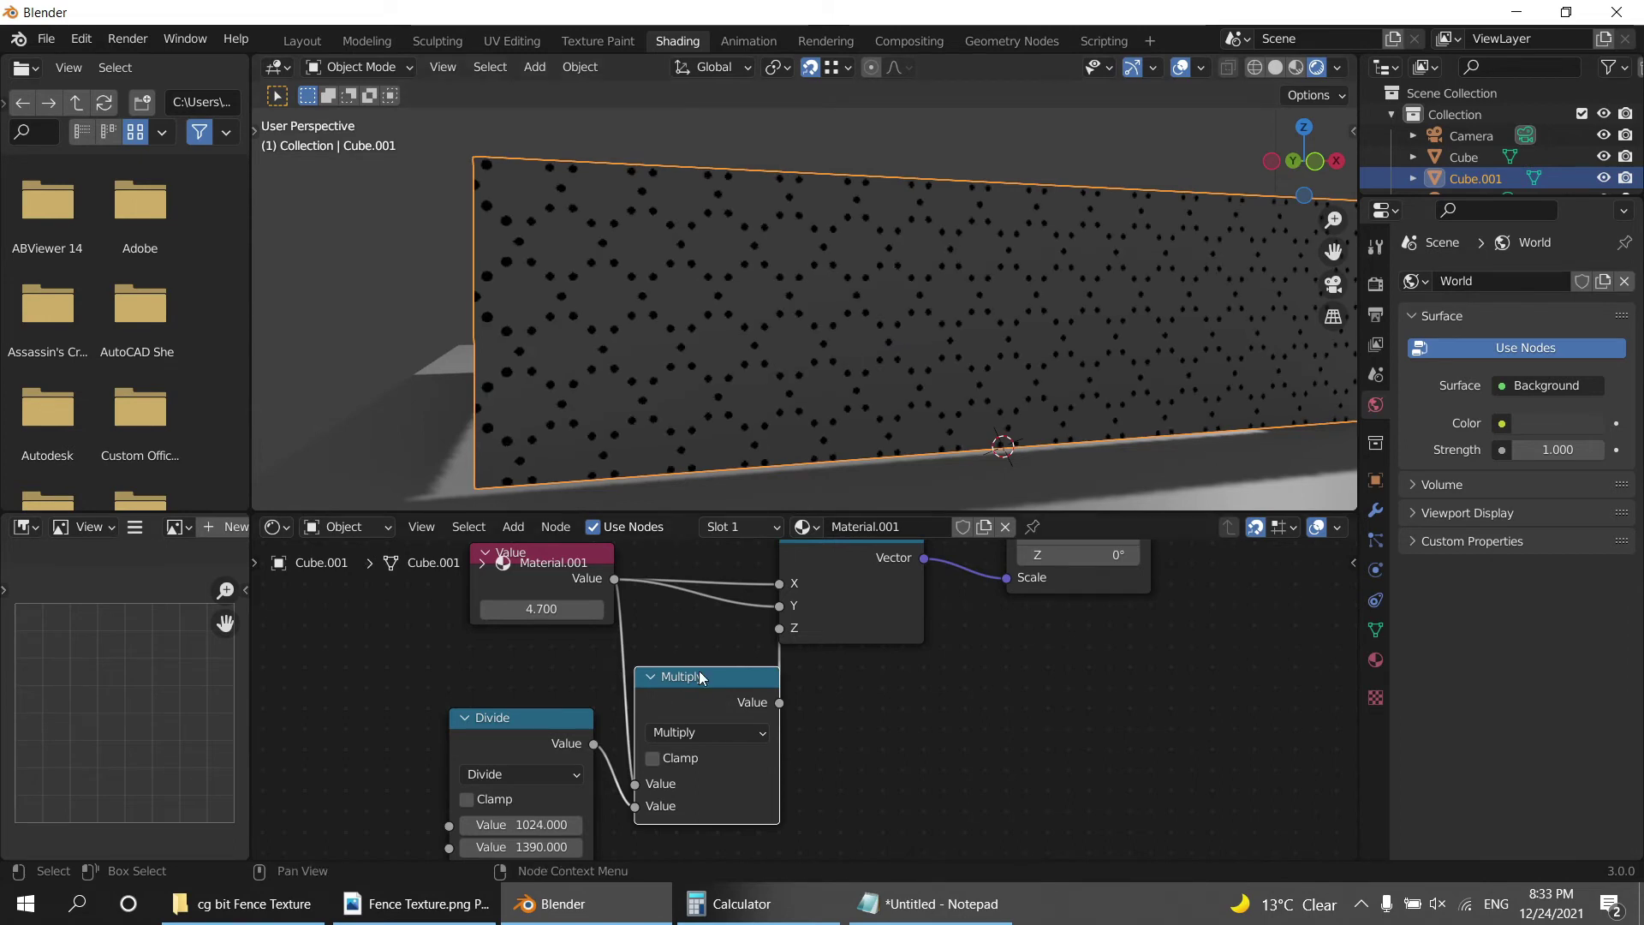
Move the Value node further left and lower the texture scale value to 3.1.
{"action": "scroll", "coordinate": [699, 671], "scroll_direction": "down", "scroll_amount": 2}
{"action": "left_click_drag", "start_coordinate": [641, 618], "coordinate": [464, 611]}
{"action": "scroll", "coordinate": [464, 612], "scroll_direction": "up", "scroll_amount": 1}
{"action": "middle_click_drag", "start_coordinate": [723, 271], "coordinate": [706, 379]}
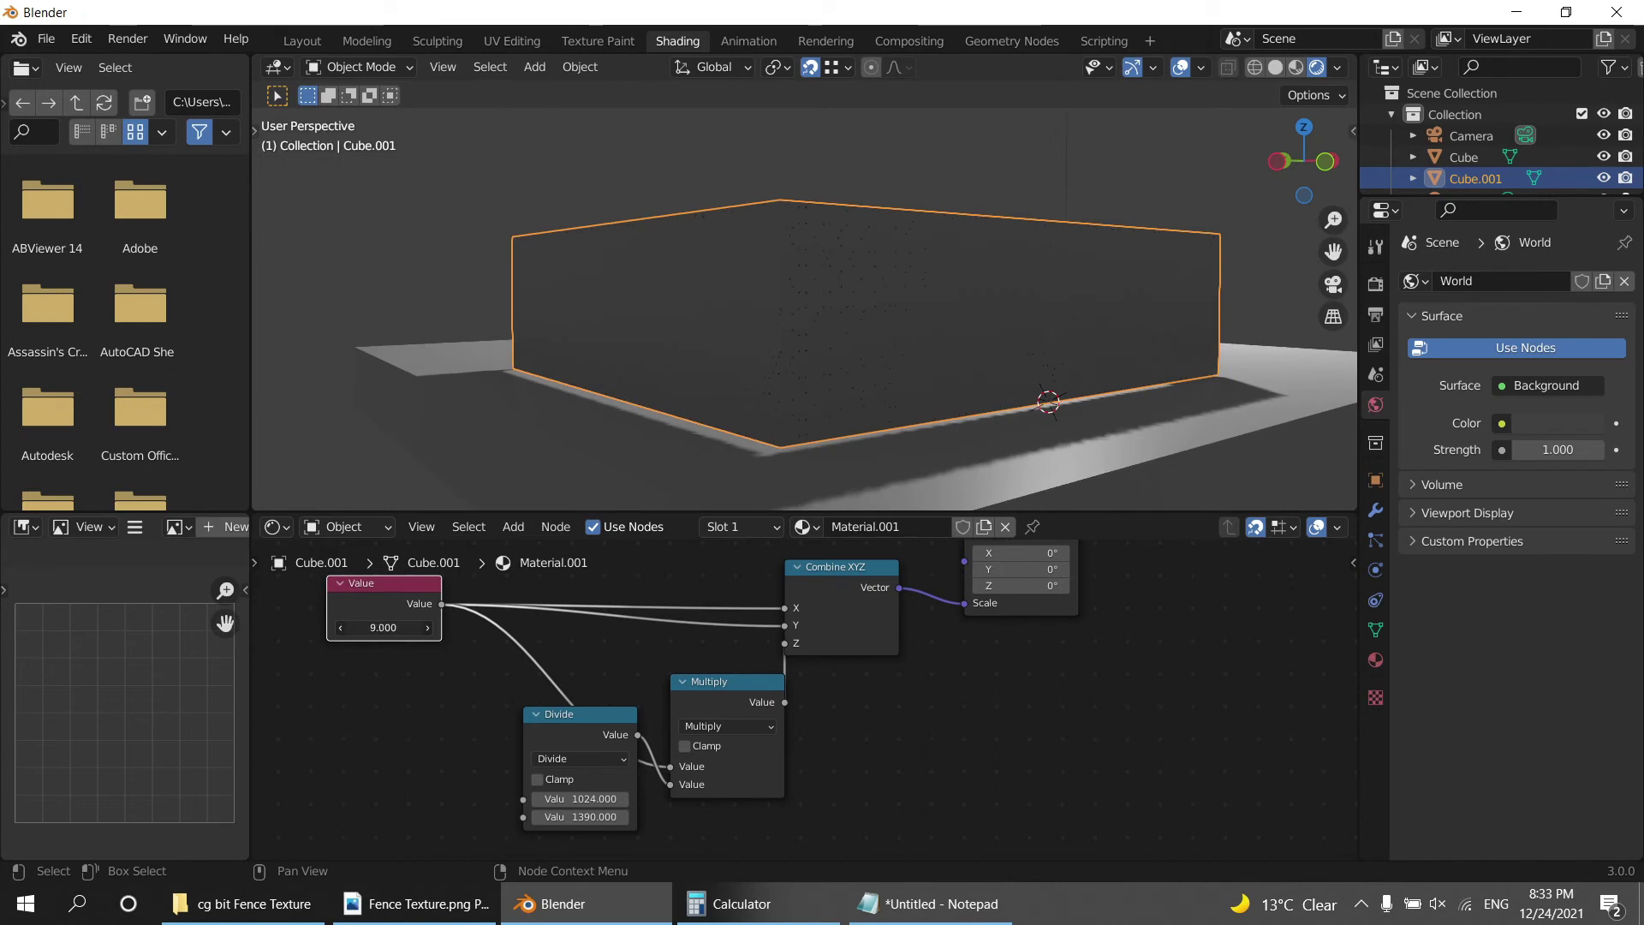
{"action": "left_click_drag", "start_coordinate": [383, 628], "coordinate": [347, 628]}
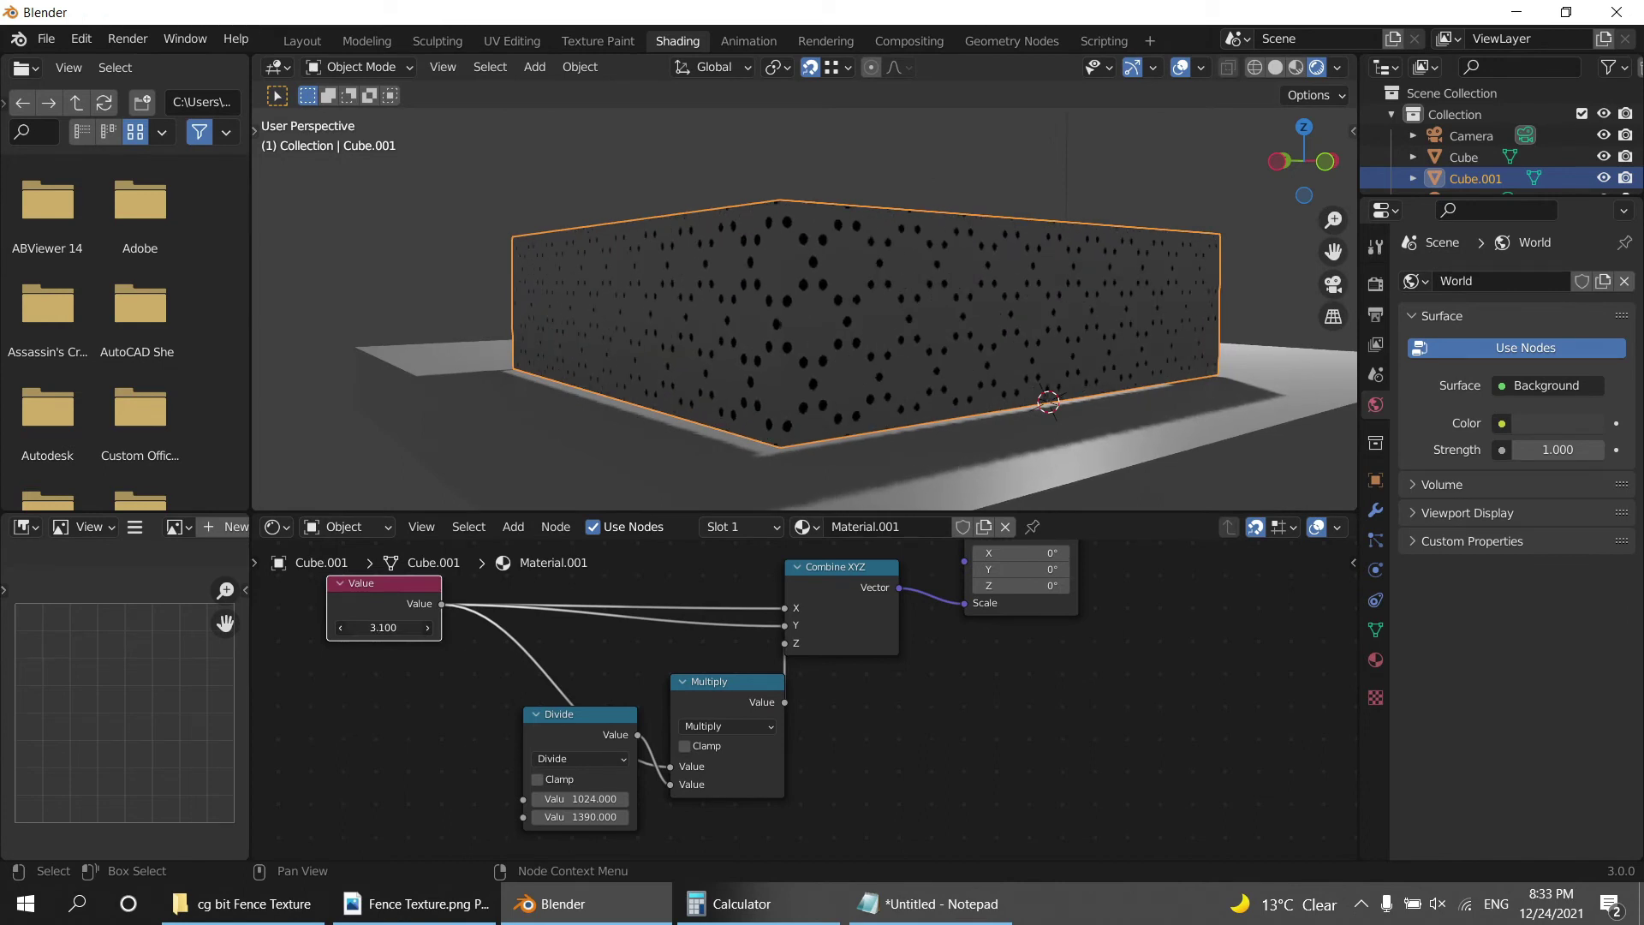
Give the fence's Principled BSDF an orange Base Color.
{"action": "mouse_move", "coordinate": [1105, 343]}
{"action": "middle_mouse_down"}
{"action": "mouse_move", "coordinate": [890, 324]}
{"action": "mouse_move", "coordinate": [974, 357]}
{"action": "middle_mouse_up"}
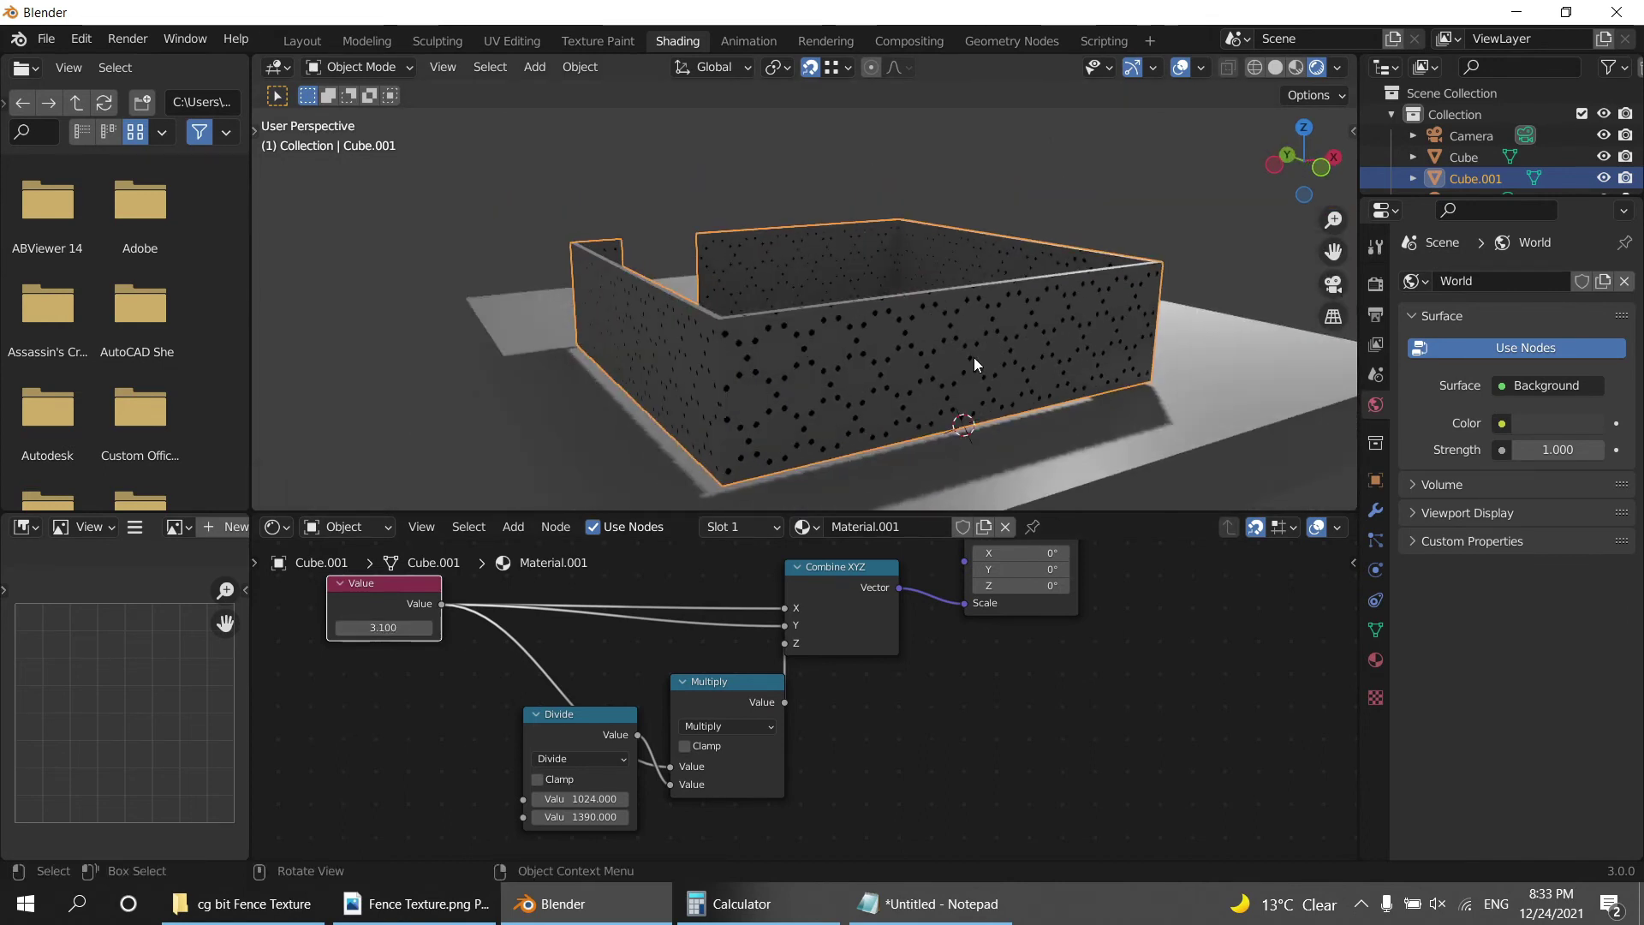
{"action": "mouse_move", "coordinate": [1067, 608]}
{"action": "middle_mouse_down"}
{"action": "mouse_move", "coordinate": [1040, 676]}
{"action": "mouse_move", "coordinate": [946, 601]}
{"action": "mouse_move", "coordinate": [925, 682]}
{"action": "middle_mouse_up"}
{"action": "scroll", "coordinate": [925, 682], "scroll_direction": "up", "scroll_amount": 2}
{"action": "mouse_move", "coordinate": [1009, 402]}
{"action": "left_mouse_down"}
{"action": "mouse_move", "coordinate": [912, 450]}
{"action": "mouse_move", "coordinate": [926, 432]}
{"action": "left_mouse_up"}
Lighten the fence's Base Color to a pale tan.
{"action": "scroll", "coordinate": [917, 442], "scroll_direction": "up", "scroll_amount": 4}
{"action": "left_click", "coordinate": [920, 432]}
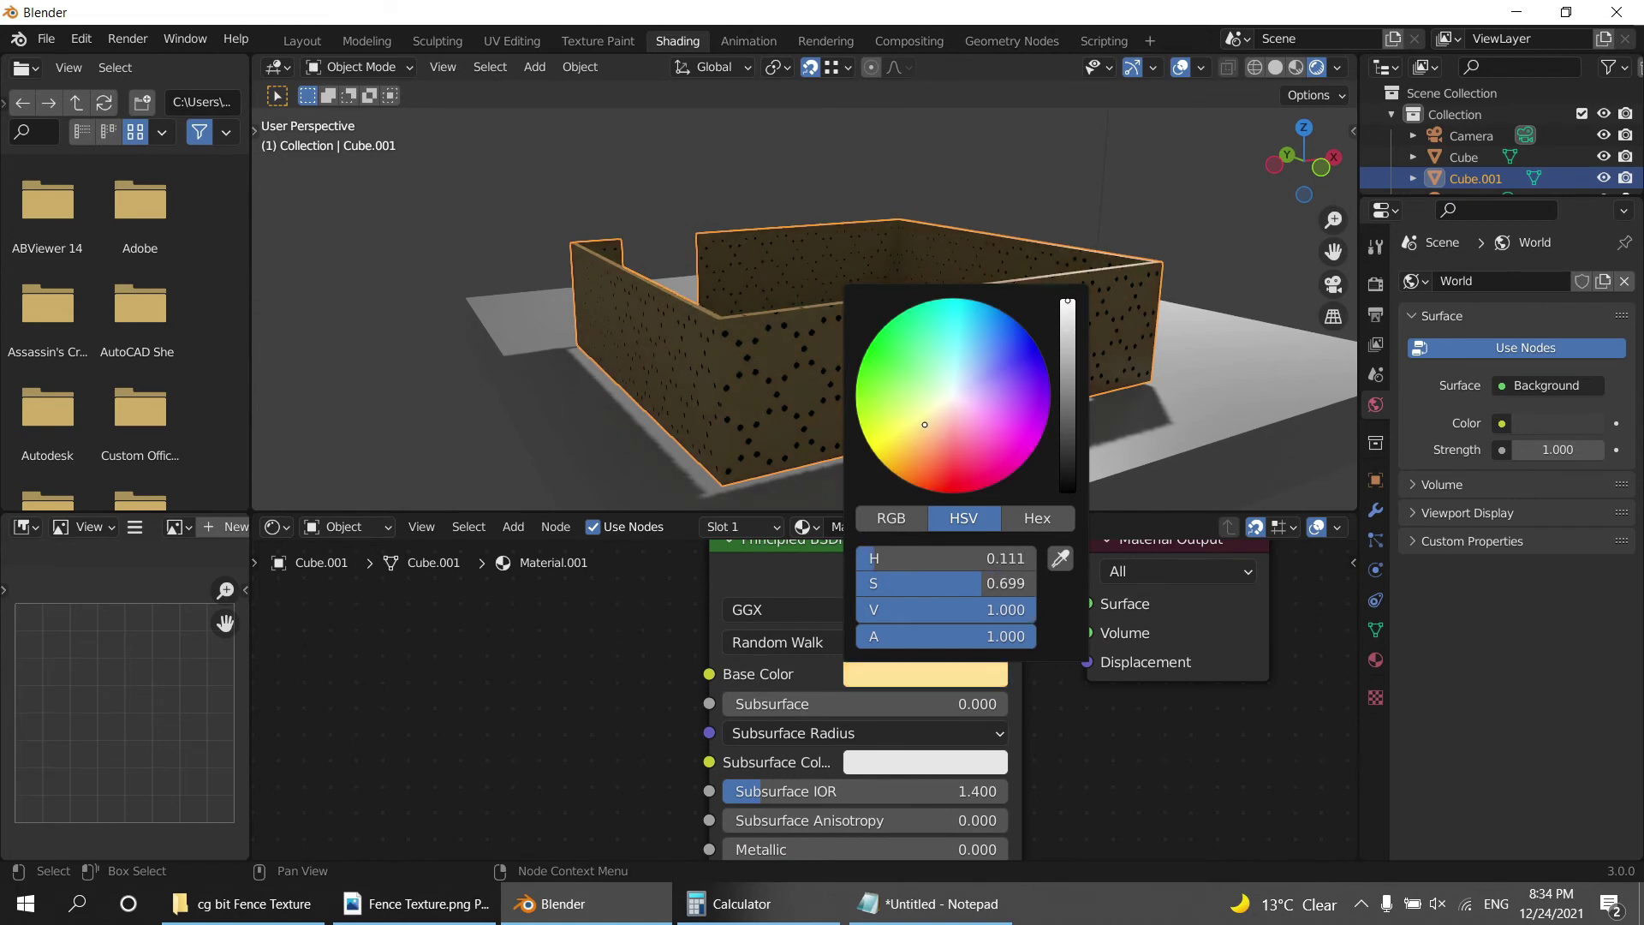
{"action": "mouse_move", "coordinate": [1002, 325]}
{"action": "middle_mouse_down"}
{"action": "mouse_move", "coordinate": [1041, 374]}
{"action": "mouse_move", "coordinate": [1072, 351]}
{"action": "mouse_move", "coordinate": [1113, 359]}
{"action": "middle_mouse_up"}
Show the Material Properties and scroll down to the material Settings.
{"action": "left_click", "coordinate": [1374, 661]}
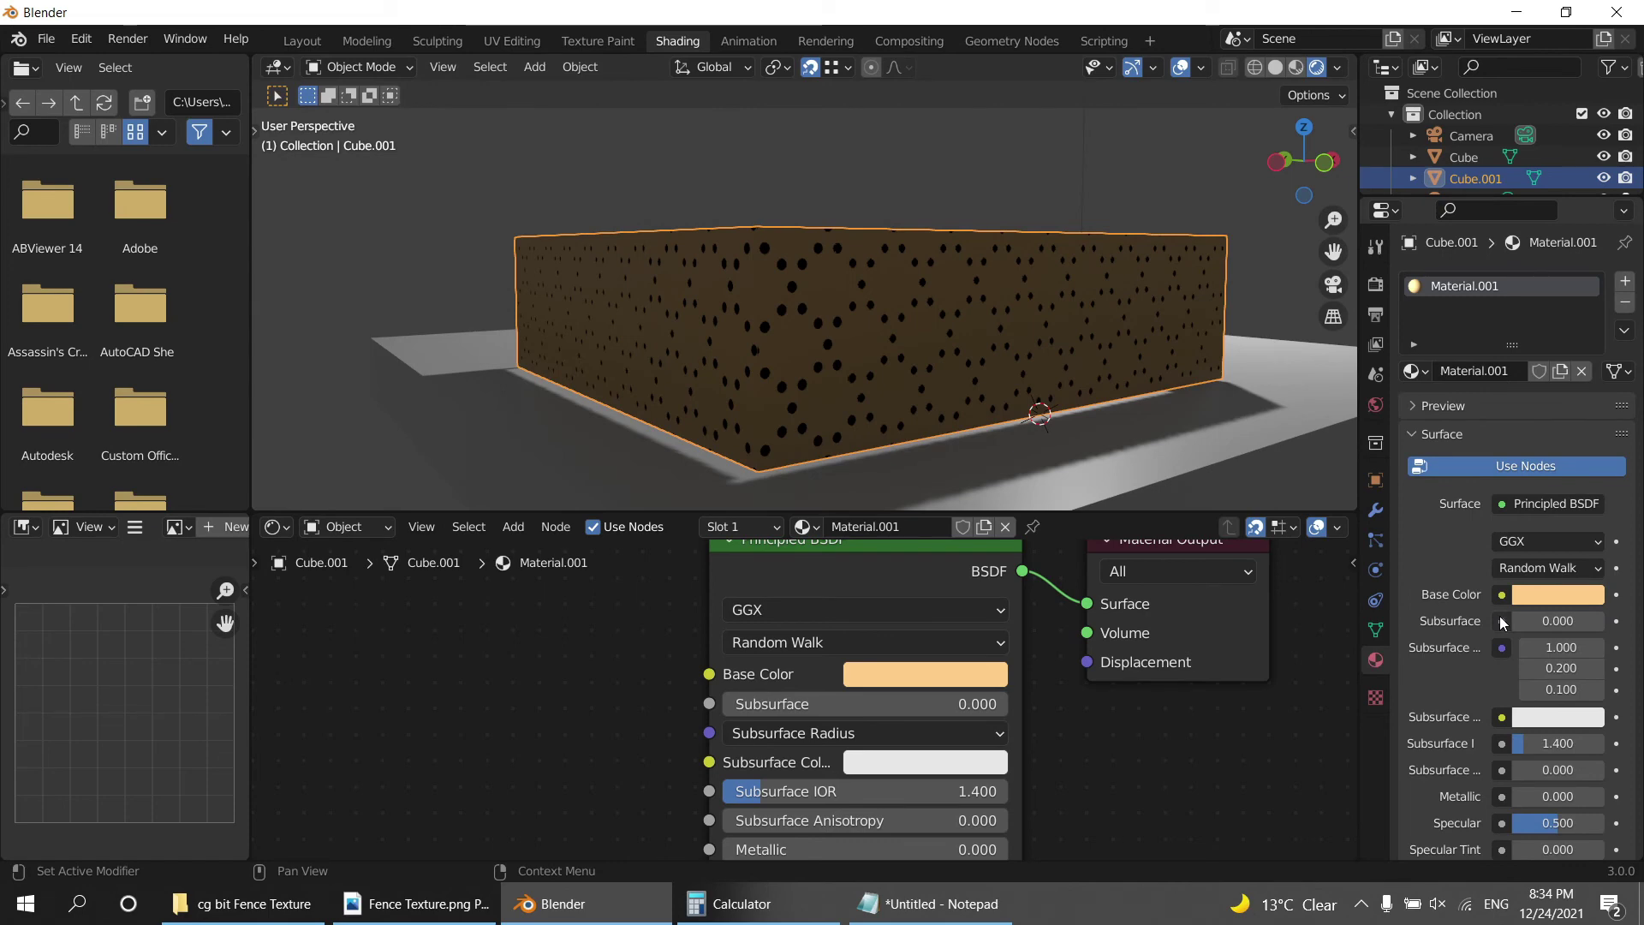
{"action": "scroll", "coordinate": [1529, 644], "scroll_direction": "down", "scroll_amount": 6}
{"action": "scroll", "coordinate": [1538, 628], "scroll_direction": "down", "scroll_amount": 5}
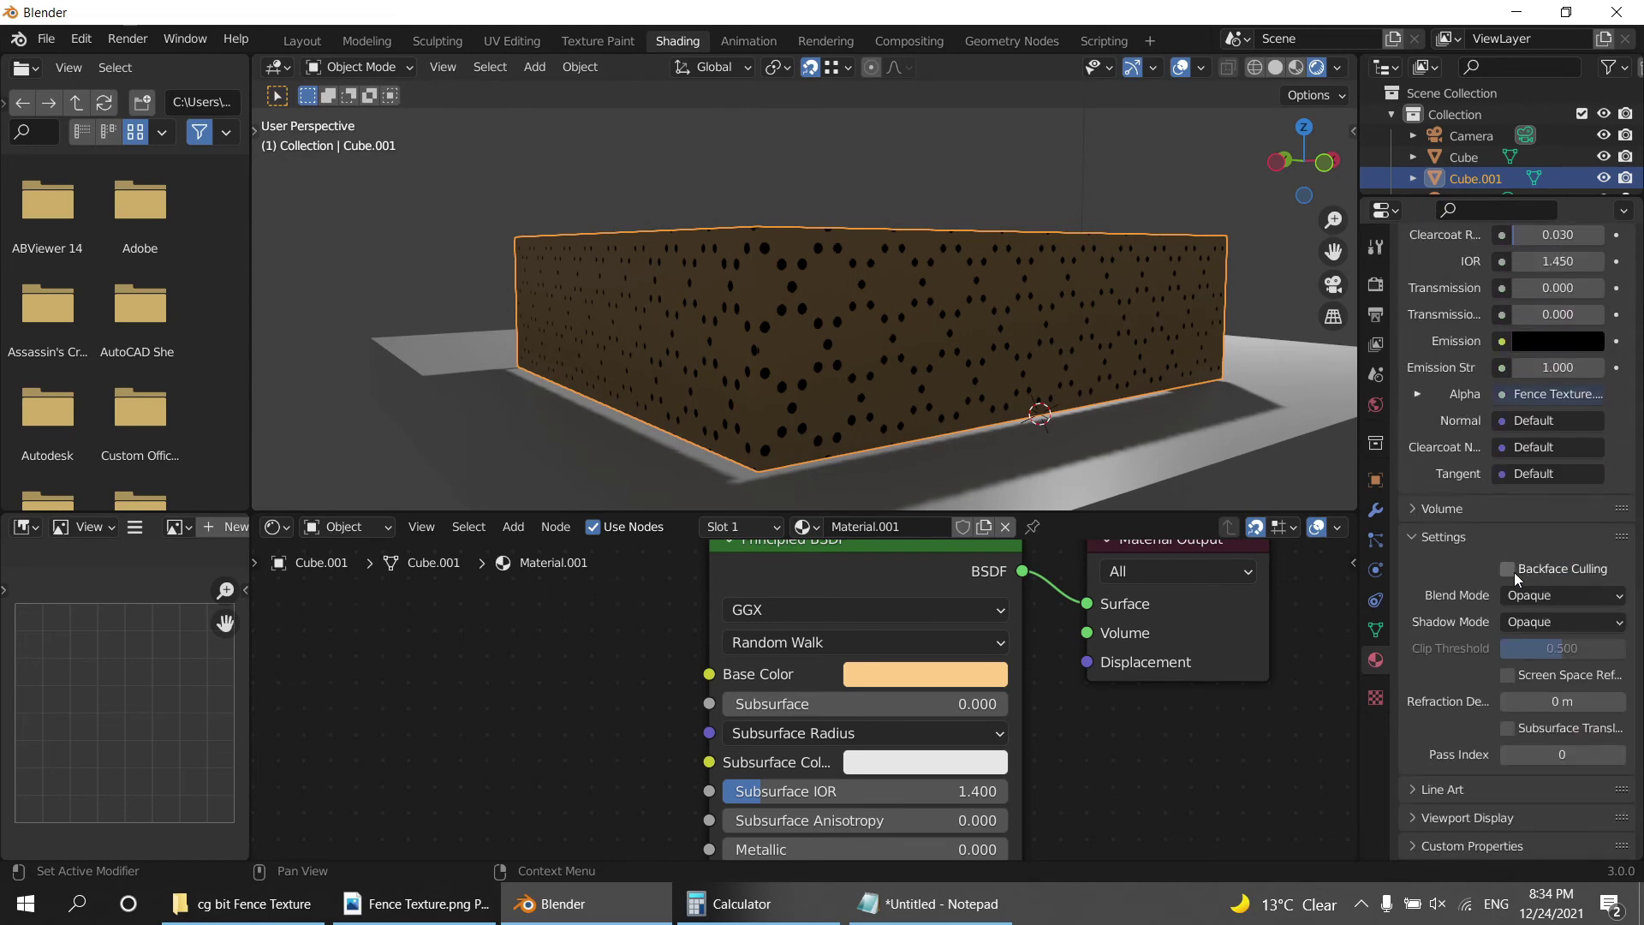
{"action": "mouse_move", "coordinate": [1564, 595]}
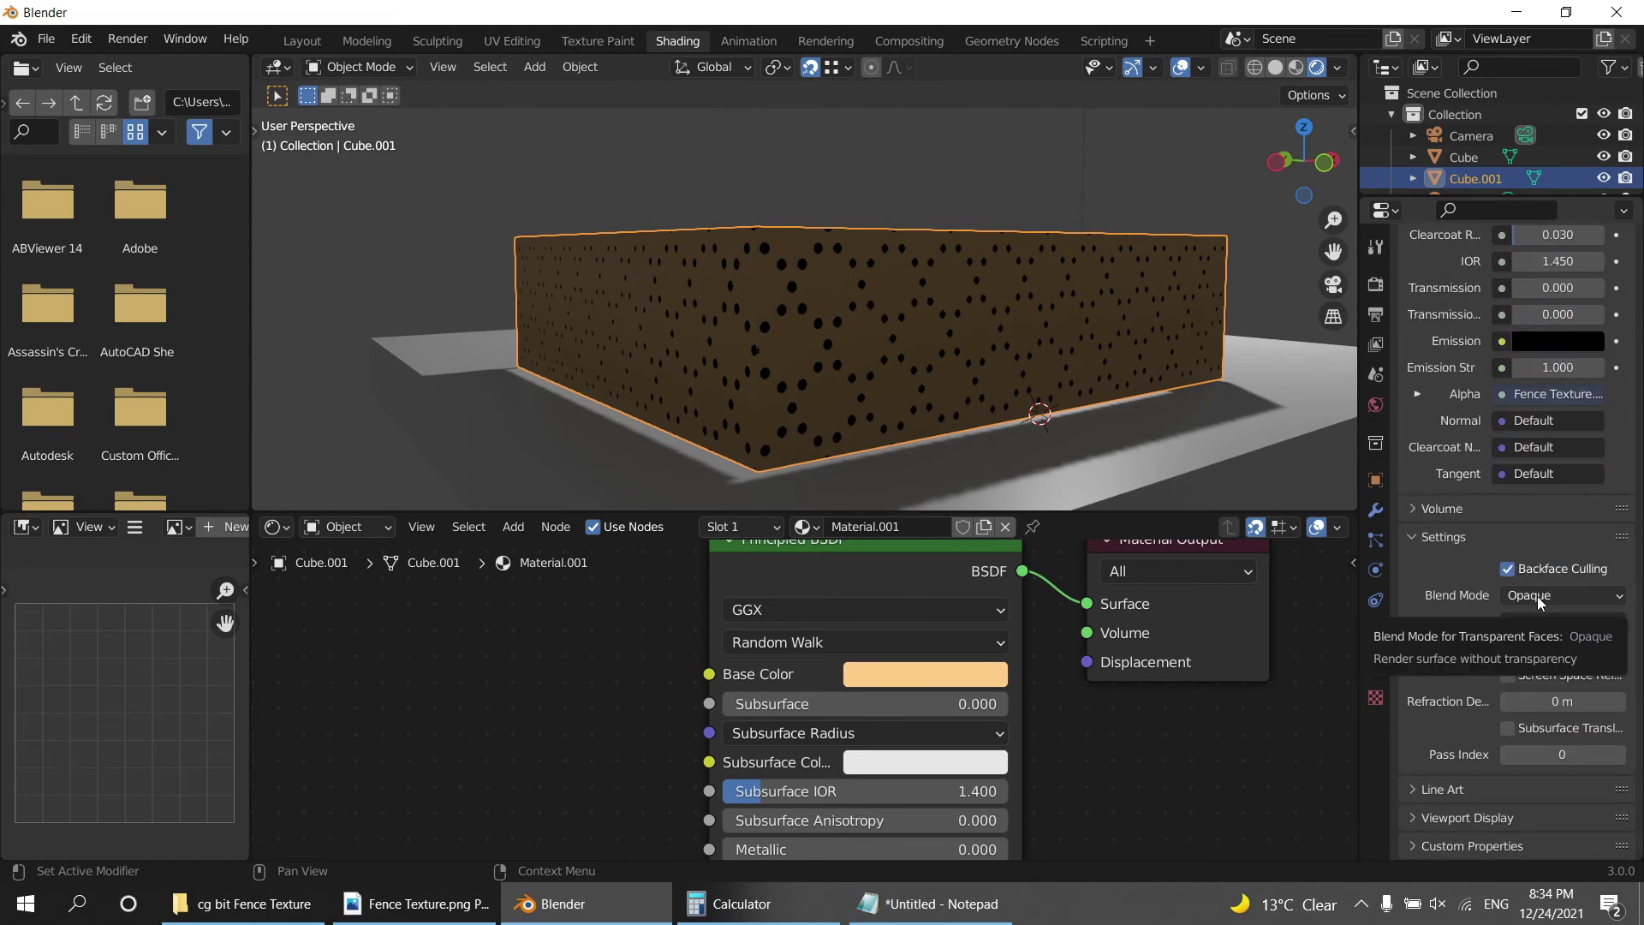
Set the wall material's Blend Mode to Alpha Clip.
{"action": "left_click", "coordinate": [1539, 596]}
{"action": "left_click", "coordinate": [1559, 632]}
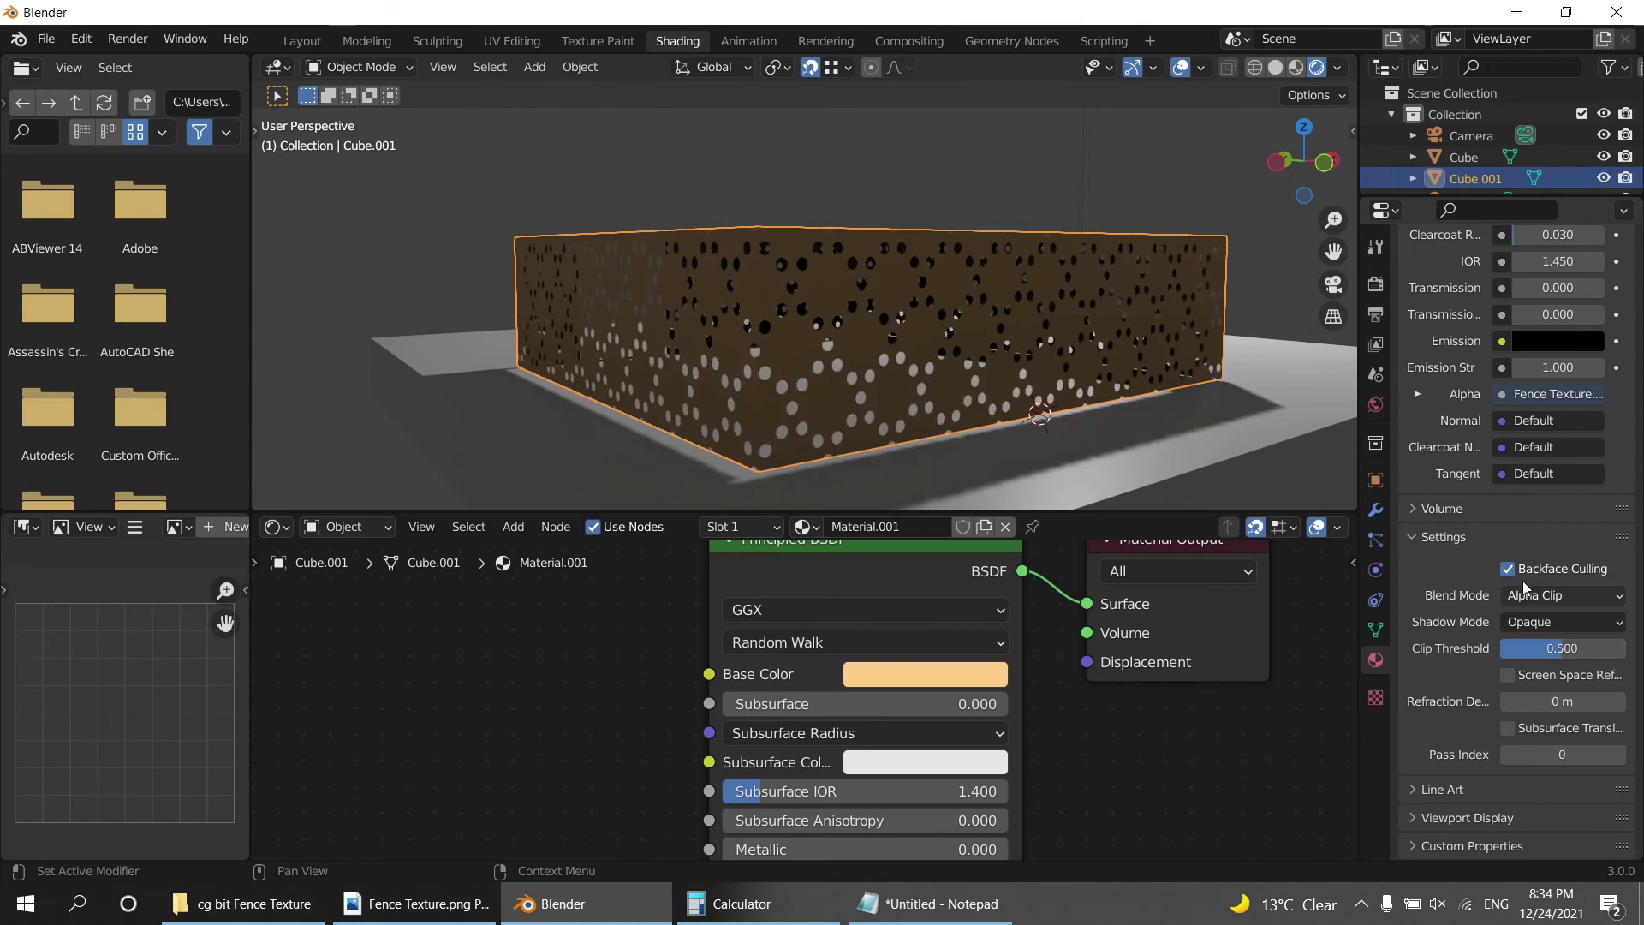
{"action": "left_click", "coordinate": [1564, 622]}
{"action": "mouse_move", "coordinate": [858, 291]}
{"action": "middle_mouse_down"}
{"action": "mouse_move", "coordinate": [889, 326]}
{"action": "mouse_move", "coordinate": [999, 321]}
{"action": "mouse_move", "coordinate": [770, 418]}
{"action": "mouse_move", "coordinate": [880, 255]}
{"action": "middle_mouse_up"}
Set Shadow Mode to Alpha Clip so shadows show the cut-out holes.
{"action": "left_click", "coordinate": [1564, 622]}
{"action": "left_click", "coordinate": [1547, 693]}
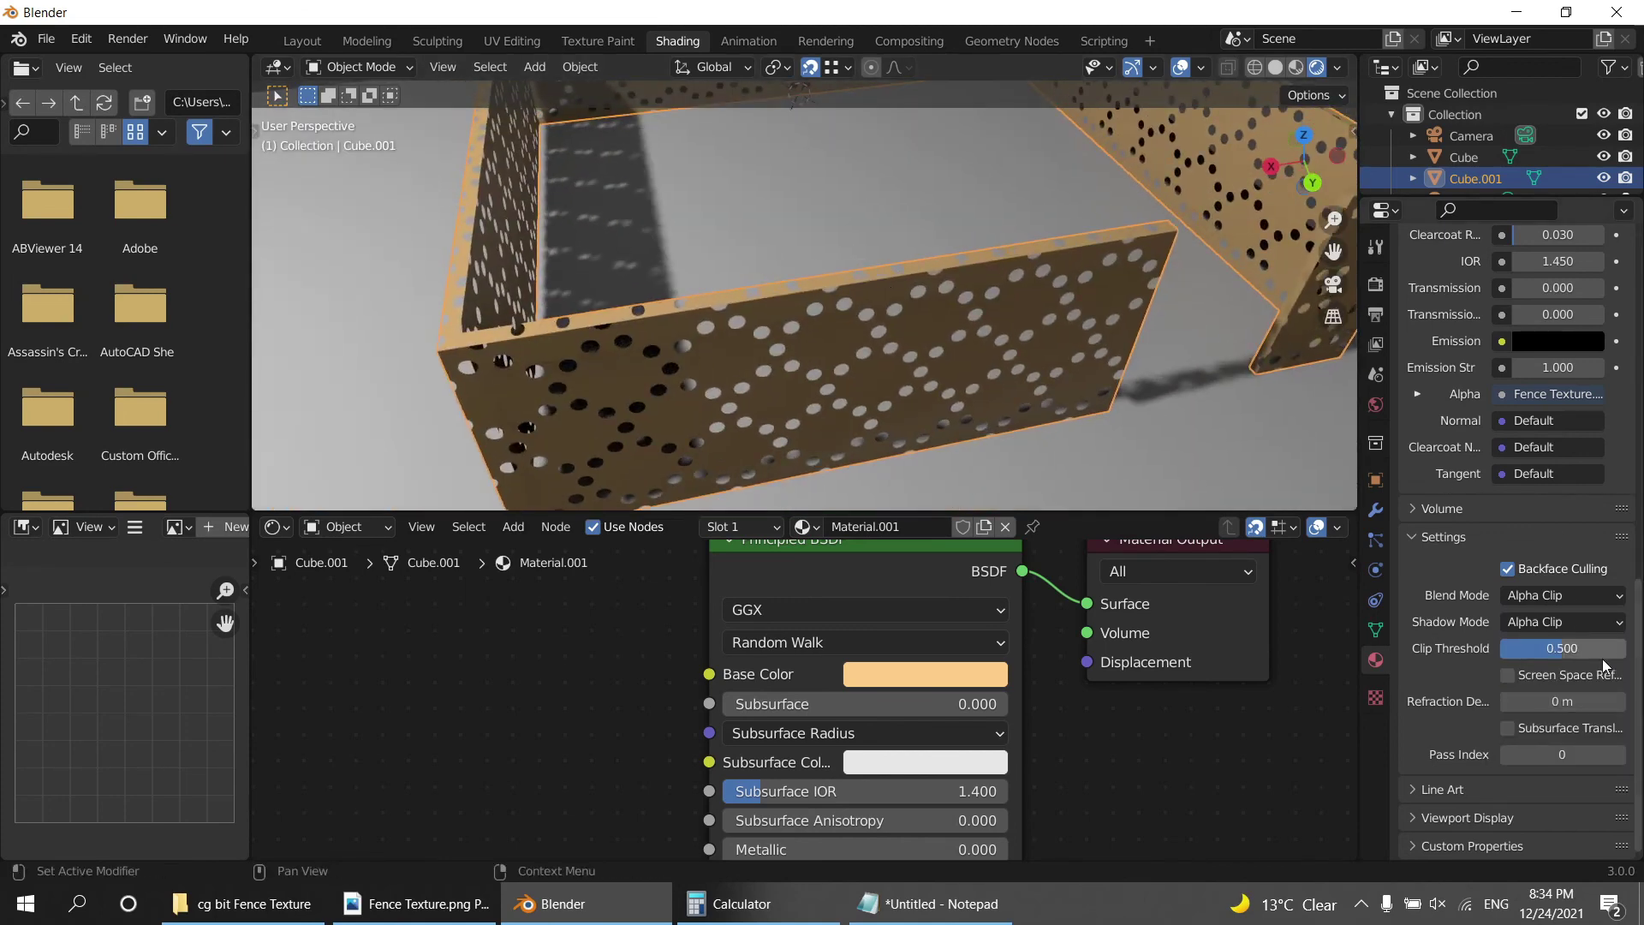
{"action": "left_click", "coordinate": [1553, 622]}
{"action": "left_click", "coordinate": [1569, 625]}
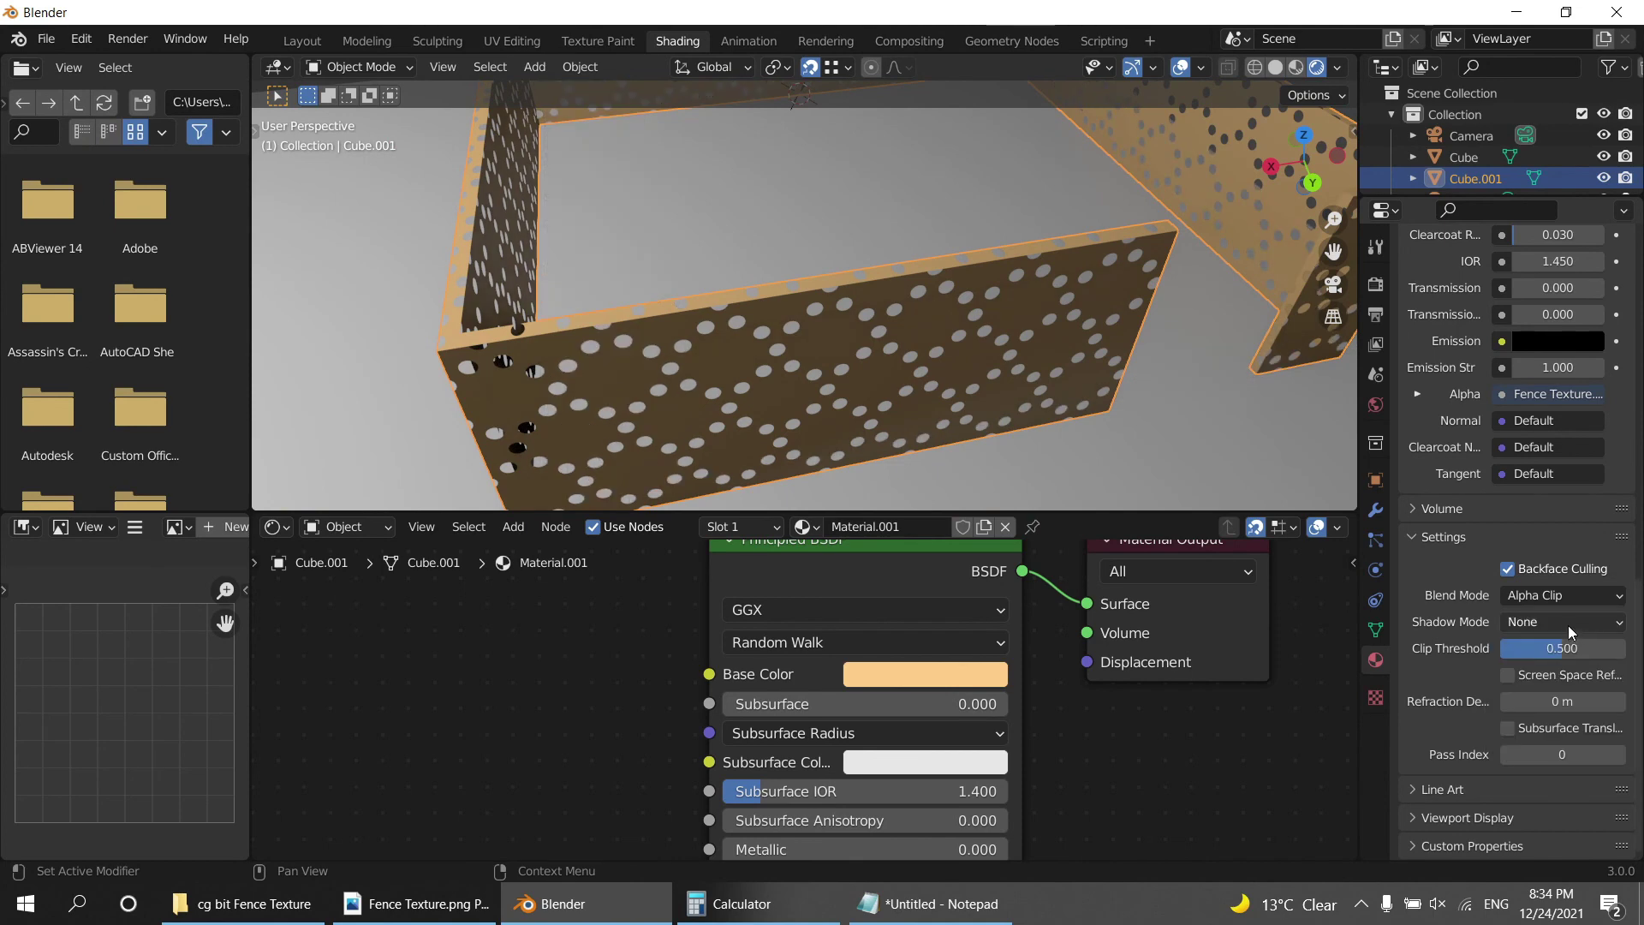
{"action": "left_click", "coordinate": [1545, 696]}
{"action": "mouse_move", "coordinate": [822, 283]}
{"action": "middle_mouse_down"}
{"action": "mouse_move", "coordinate": [748, 271]}
{"action": "mouse_move", "coordinate": [785, 317]}
{"action": "mouse_move", "coordinate": [655, 294]}
{"action": "mouse_move", "coordinate": [867, 361]}
{"action": "mouse_move", "coordinate": [825, 371]}
{"action": "middle_mouse_up"}
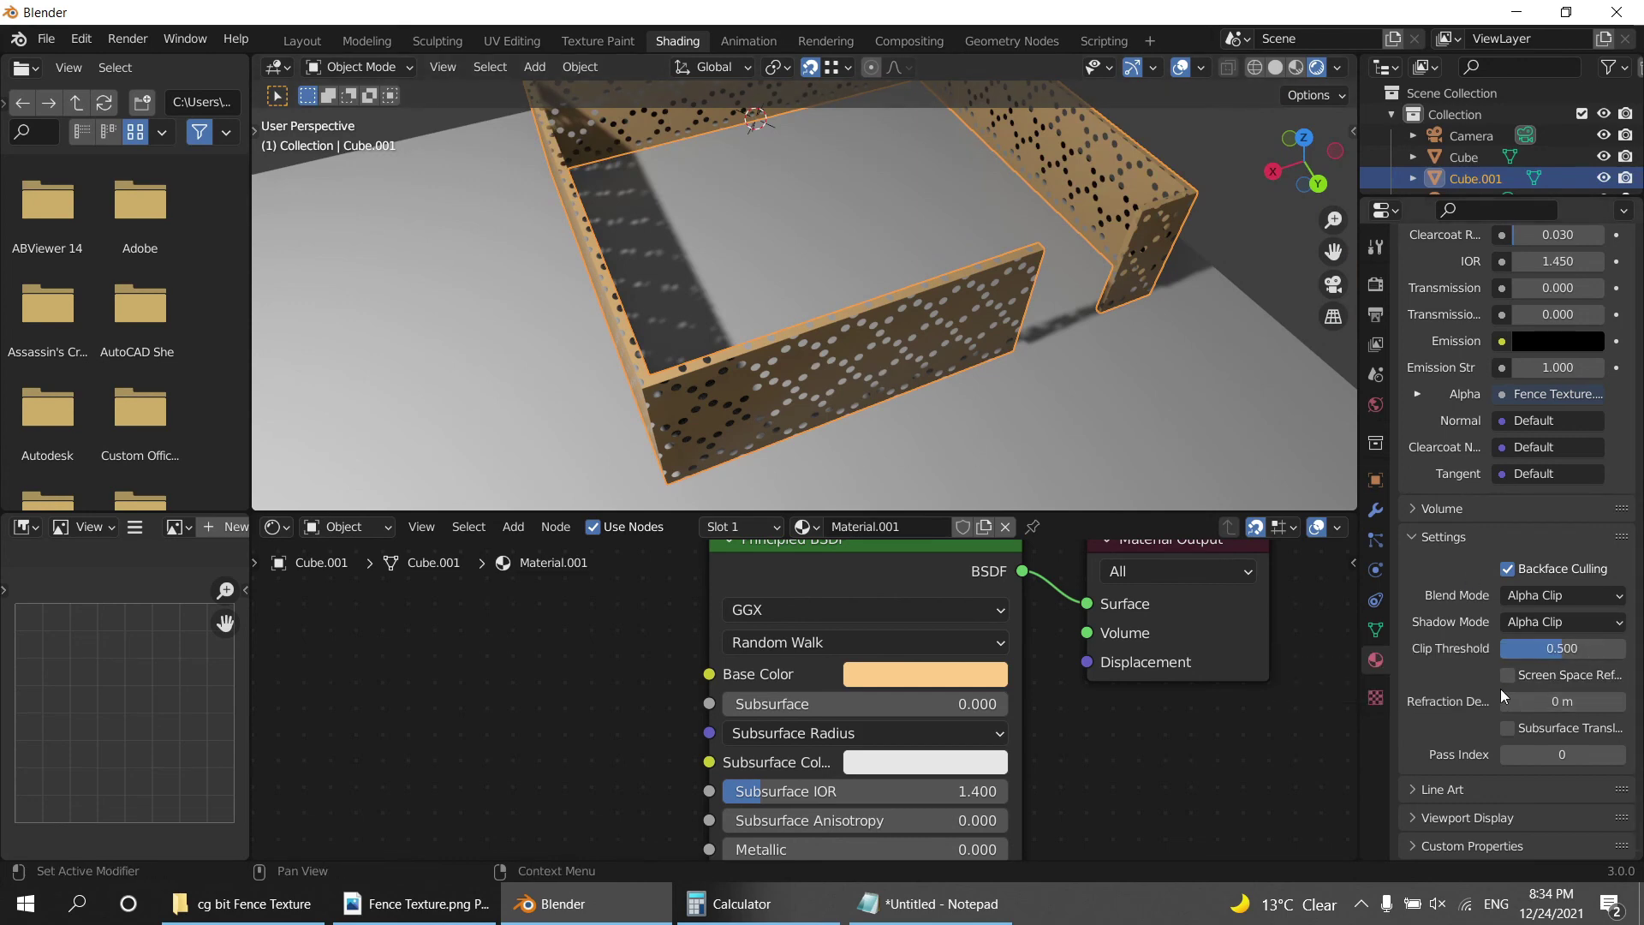
Confirm Blend Mode stays Alpha Clip and orbit to view the whole fence enclosure.
{"action": "left_click", "coordinate": [1509, 594]}
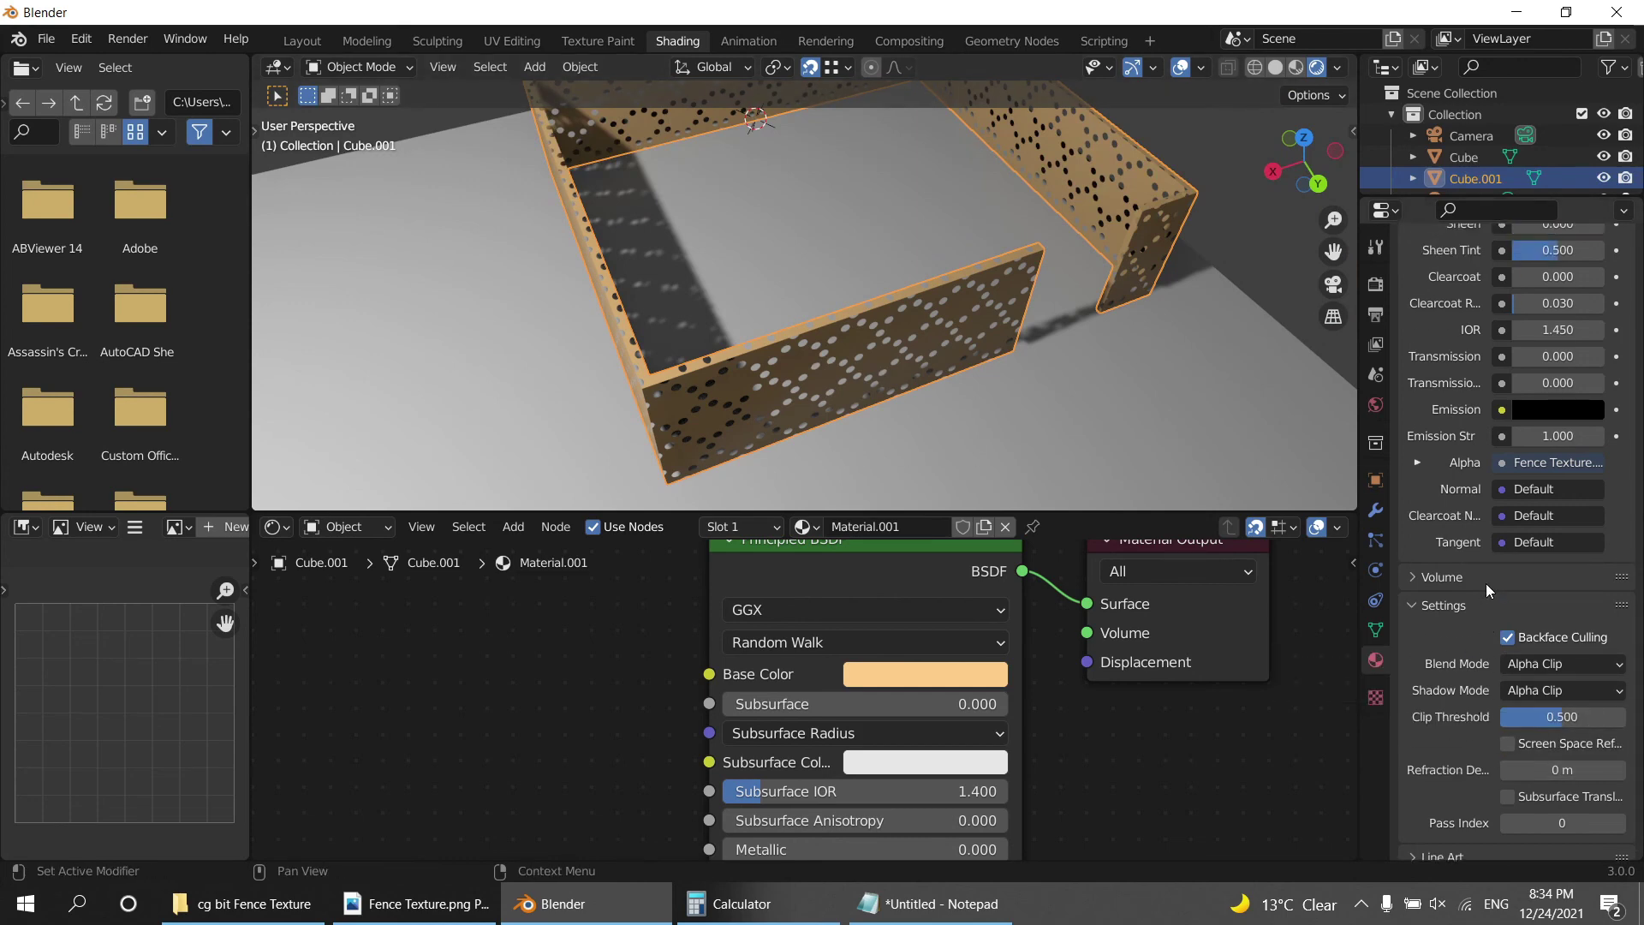
{"action": "left_click", "coordinate": [1487, 584]}
{"action": "middle_click_drag", "start_coordinate": [1070, 403], "coordinate": [1224, 356]}
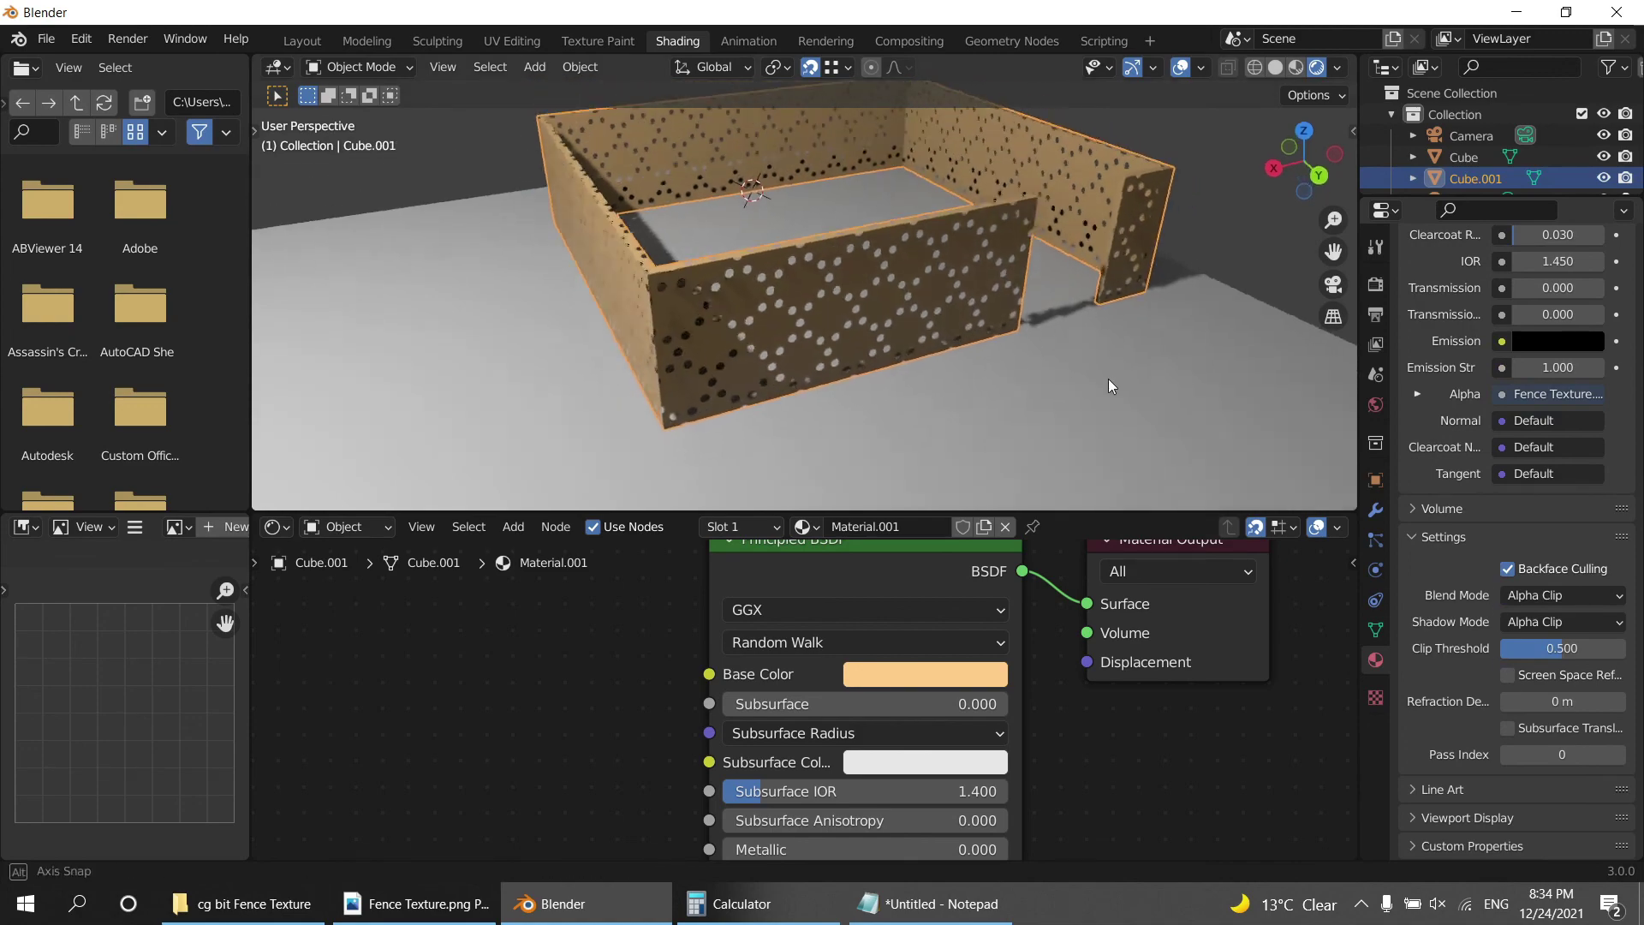